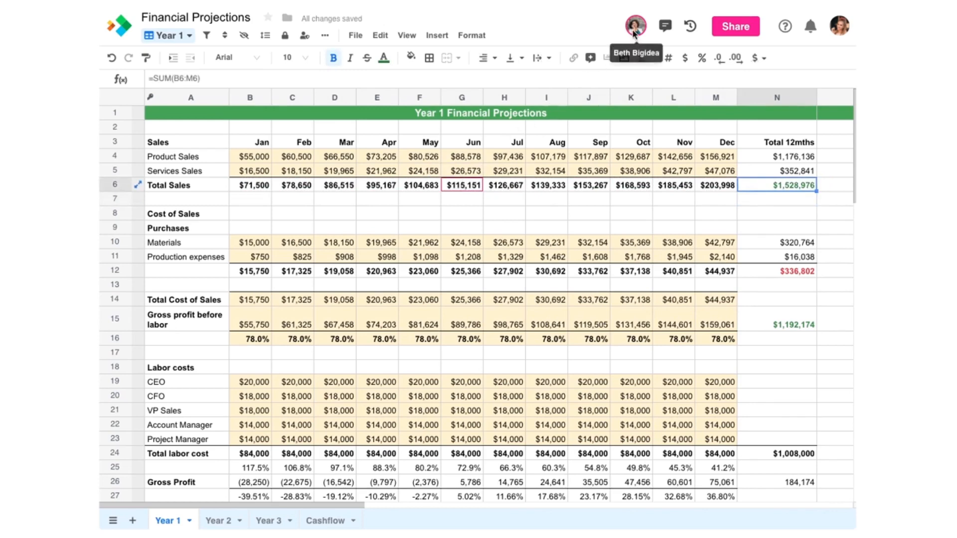
Step: Reply in the workbook messages: not started on Year 2 yet, stay tuned, with a thumbs-up emoji
left_click(666, 27)
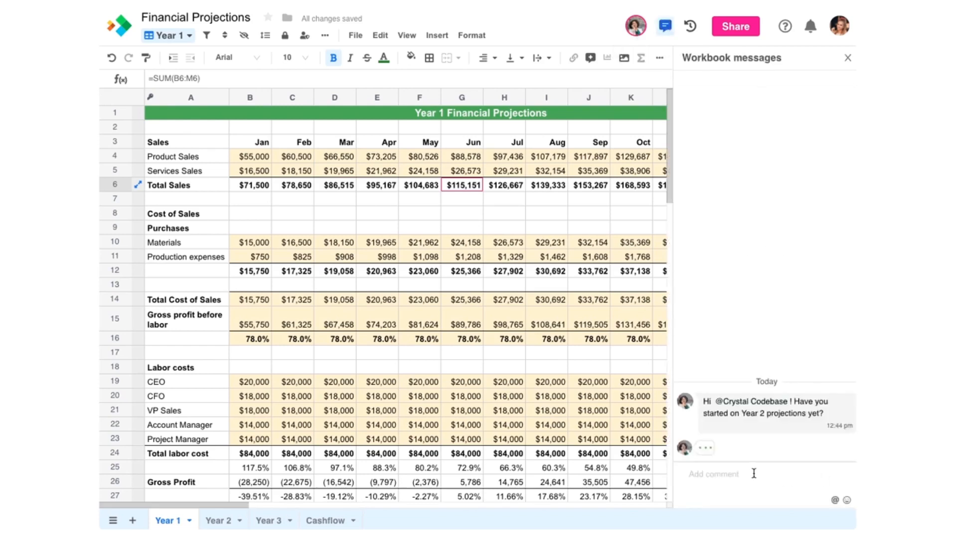
type("Hey Beth, not yet, was just about to get started. Stay tuned")
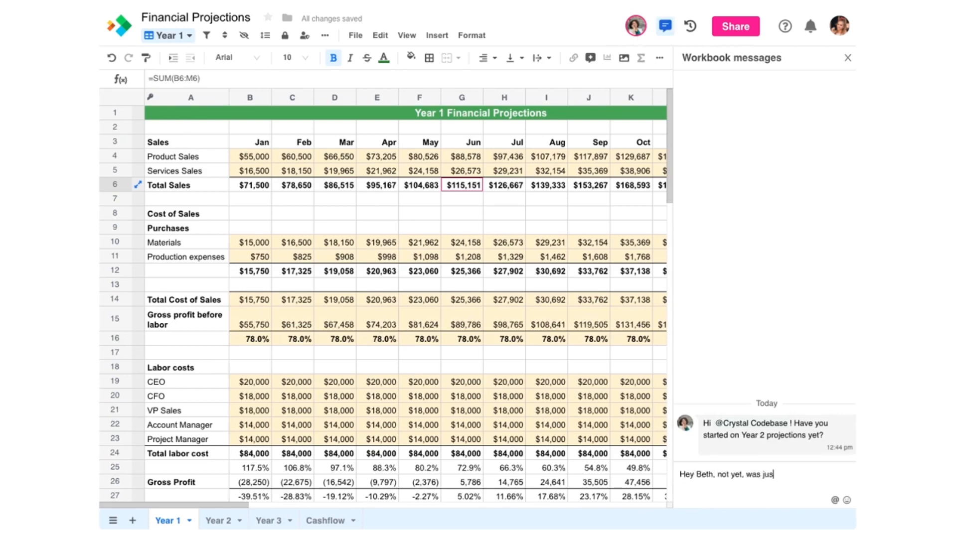
left_click(847, 500)
left_click(631, 310)
key("Return")
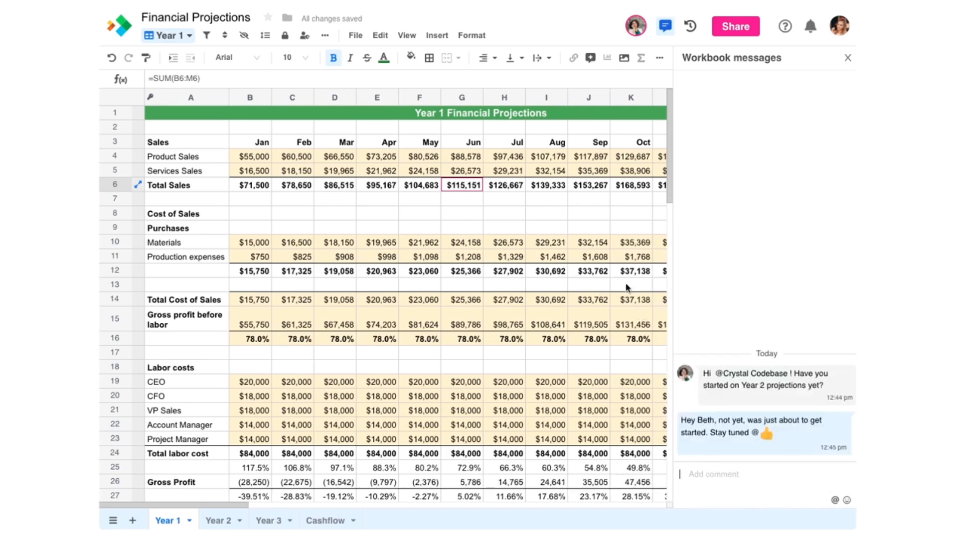
Step: Step through the two highlighted changes in the Financial Projections version history
left_click(691, 27)
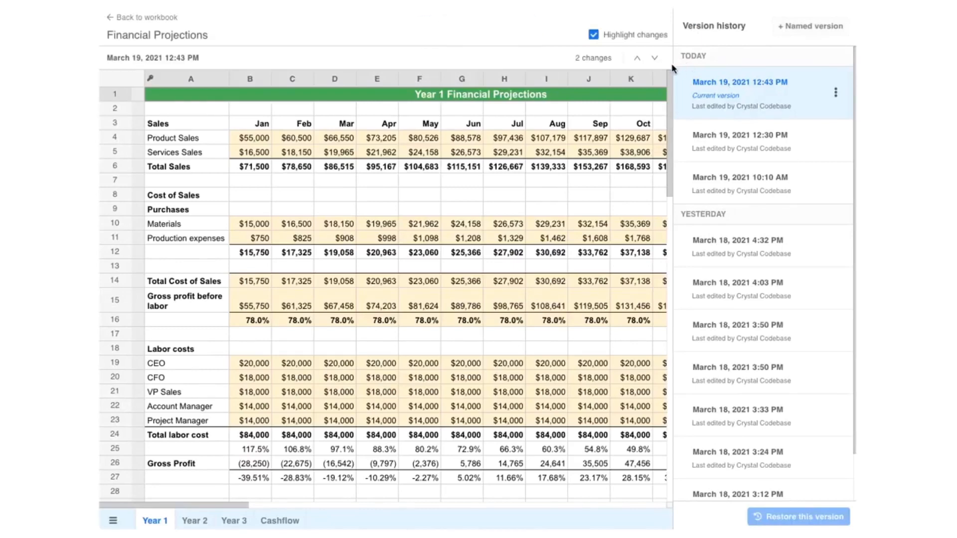
left_click(639, 59)
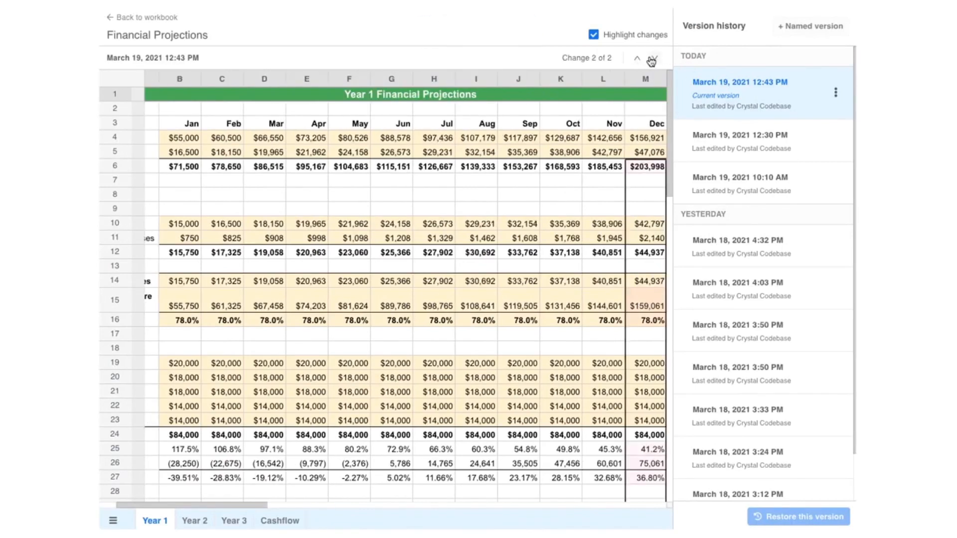
left_click(653, 59)
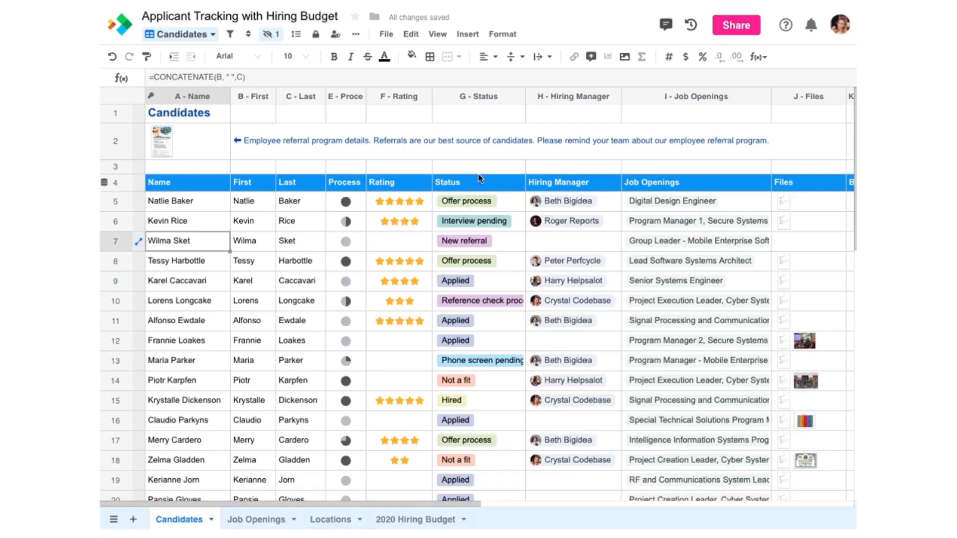
Step: Give row 7 Quarter process, a 3-star rating, Phone screen pending status, and a hiring manager
left_click(358, 241)
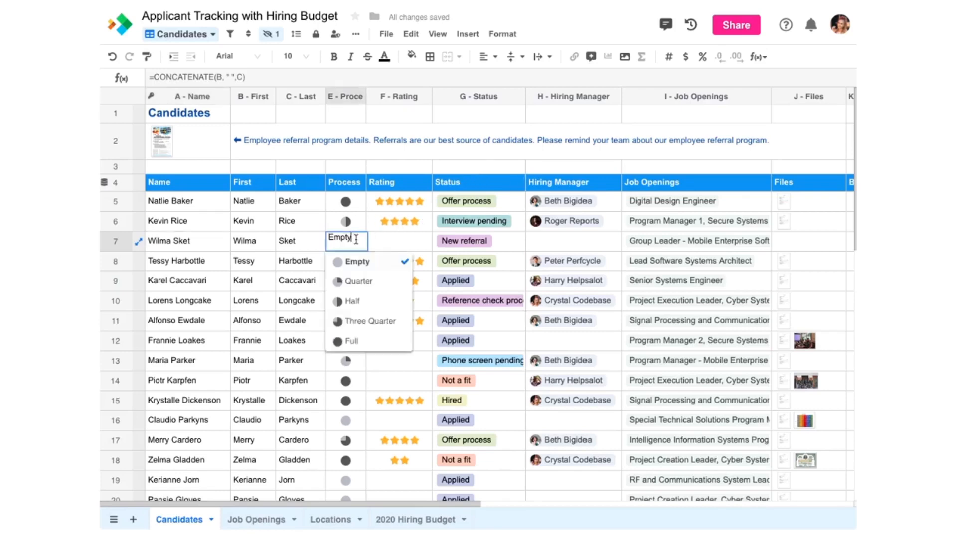
left_click(362, 282)
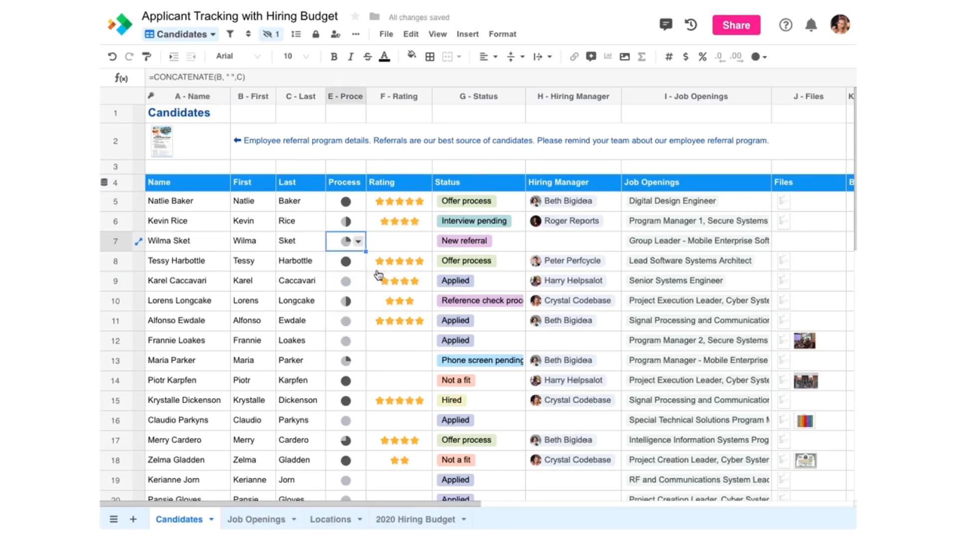
left_click(409, 241)
left_click(518, 241)
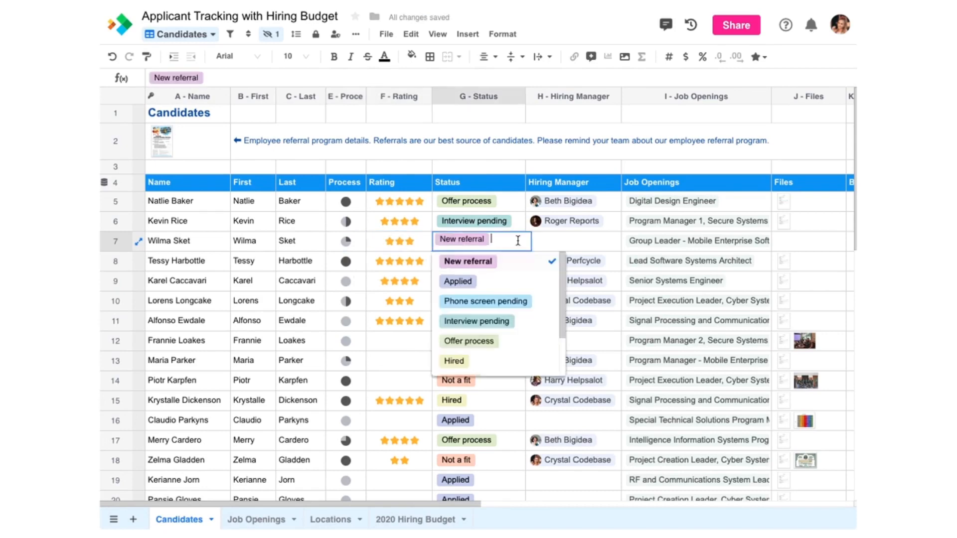
left_click(508, 300)
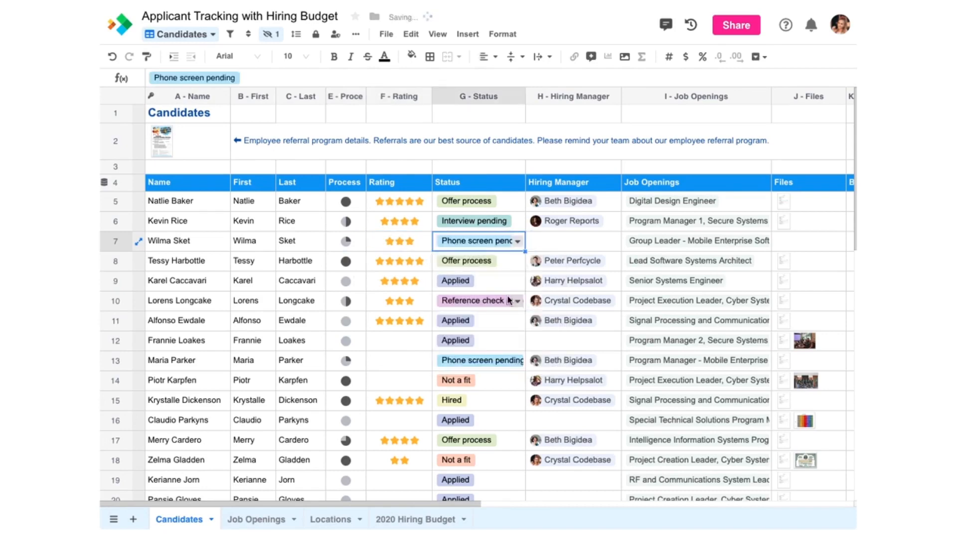
left_click(613, 238)
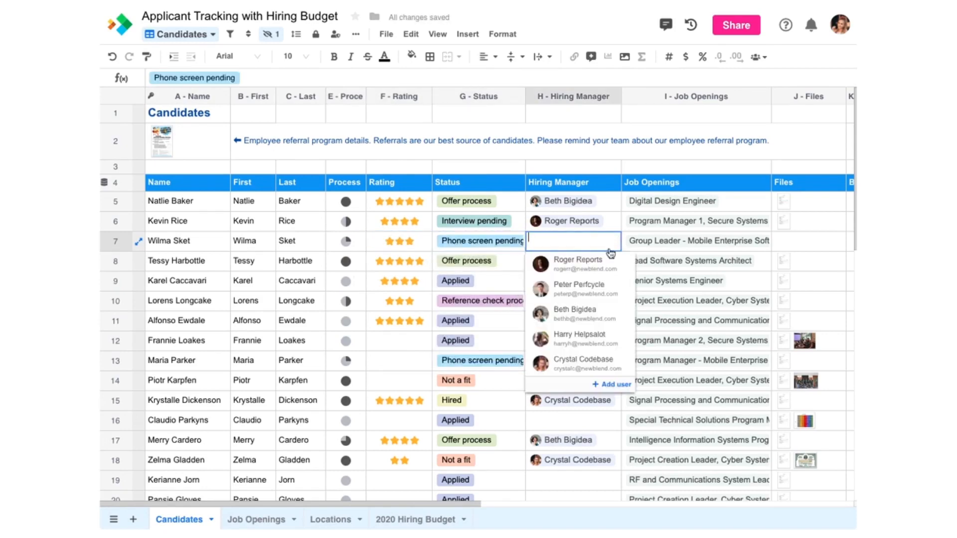
left_click(612, 314)
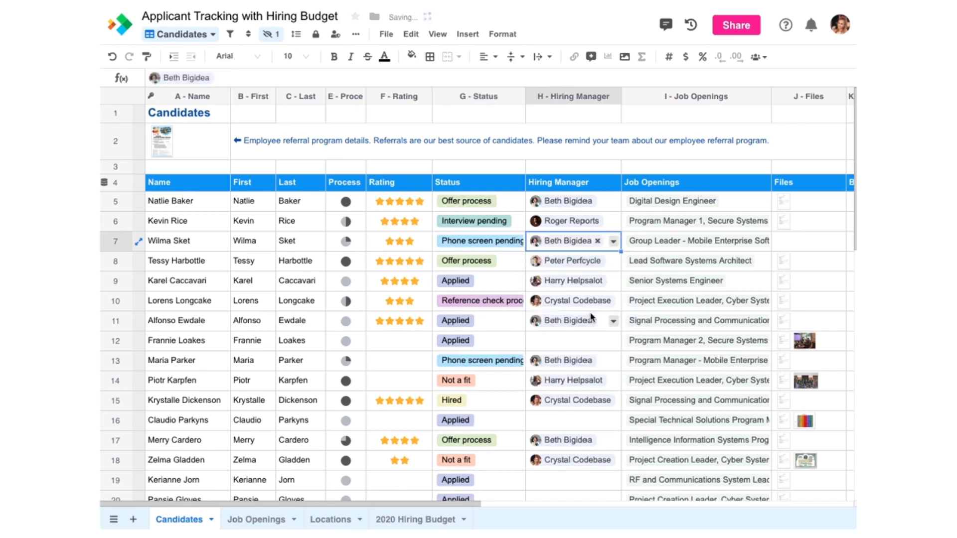
Step: Check row 7's linked job opening, then attach a resume and an image to its Files
left_click(660, 243)
left_click(660, 243)
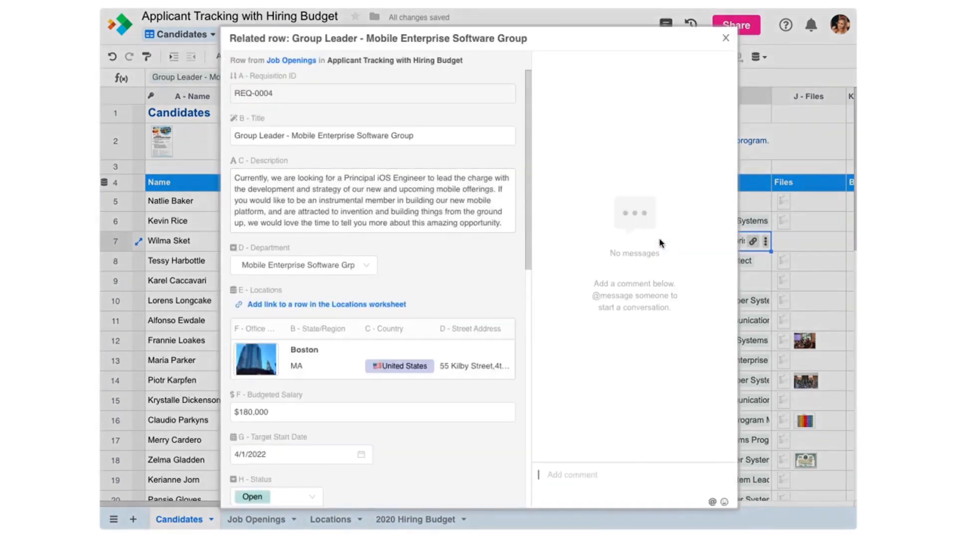
left_click(727, 38)
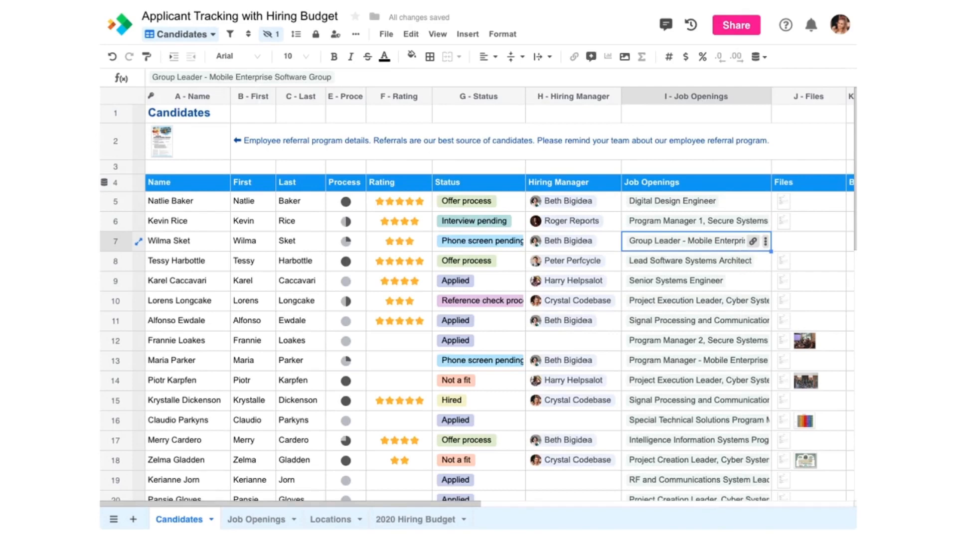
left_click_drag(241, 126, 819, 248)
left_click(797, 247)
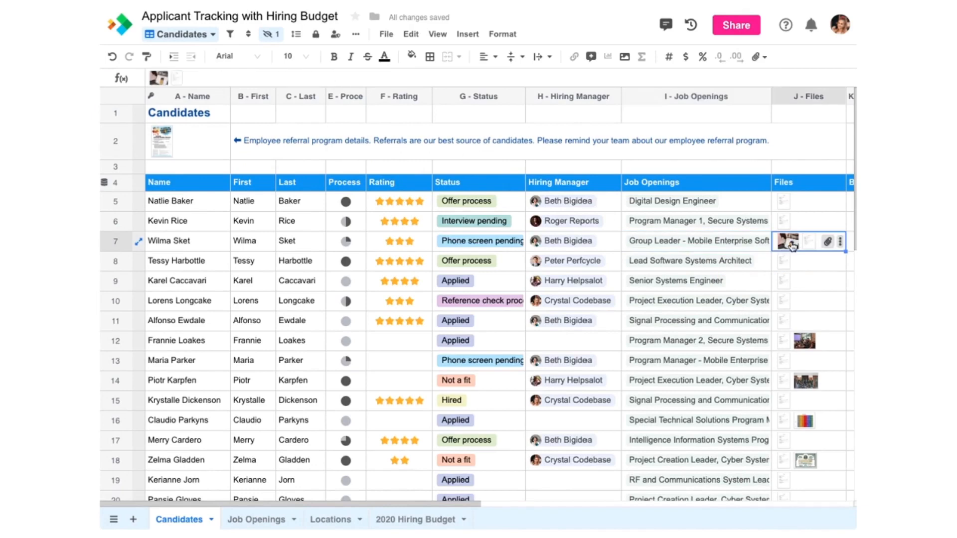
left_click(795, 248)
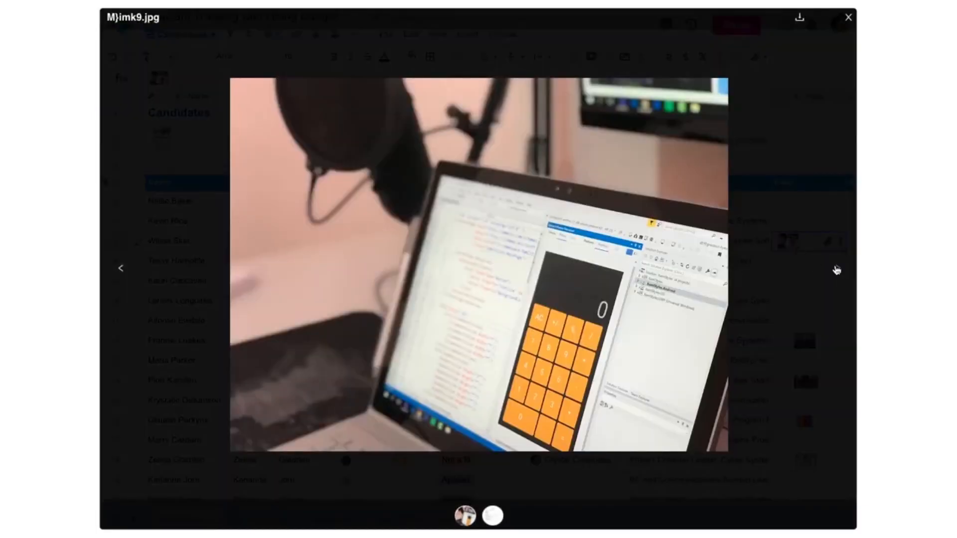
left_click(837, 270)
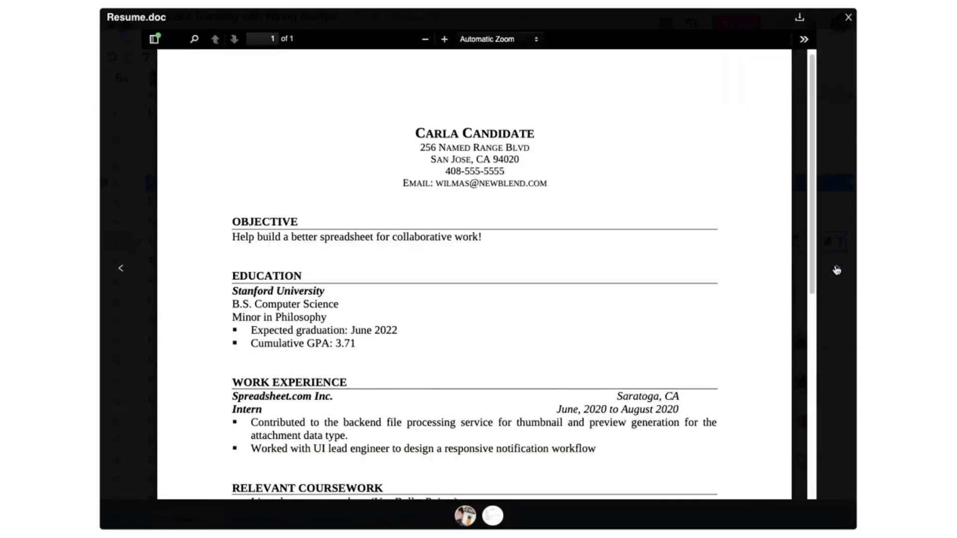
left_click(849, 17)
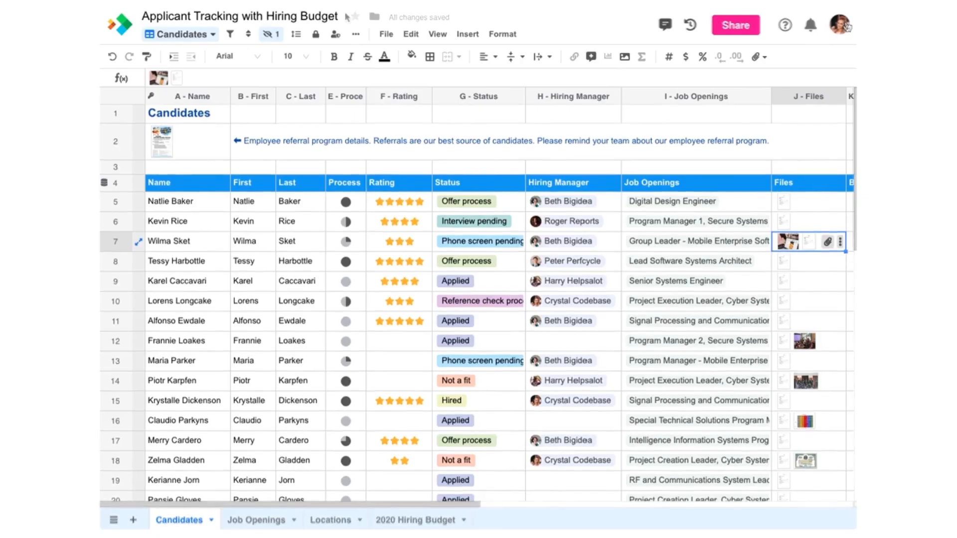
left_click(349, 96)
Step: Look over the Process and Status column data type settings, leaving them unchanged
left_click(359, 97)
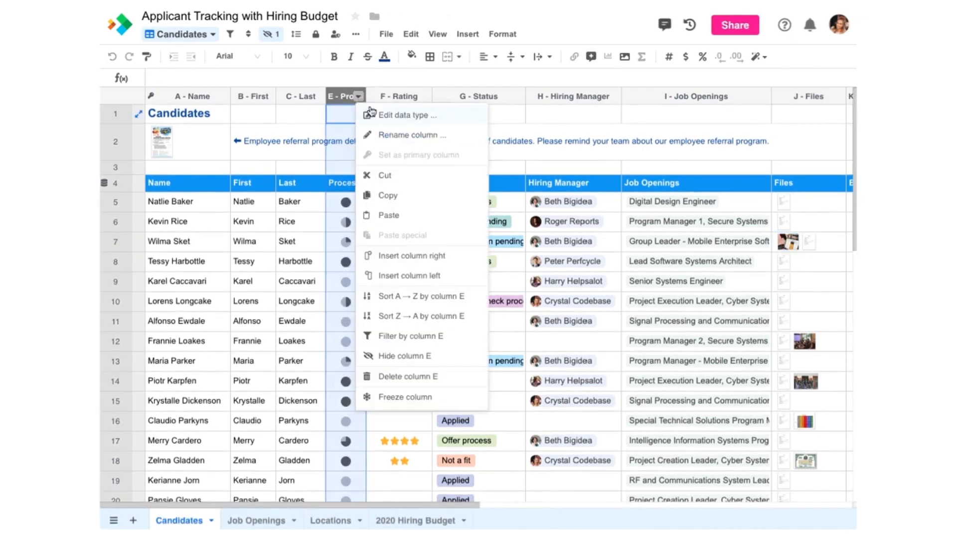
left_click(374, 115)
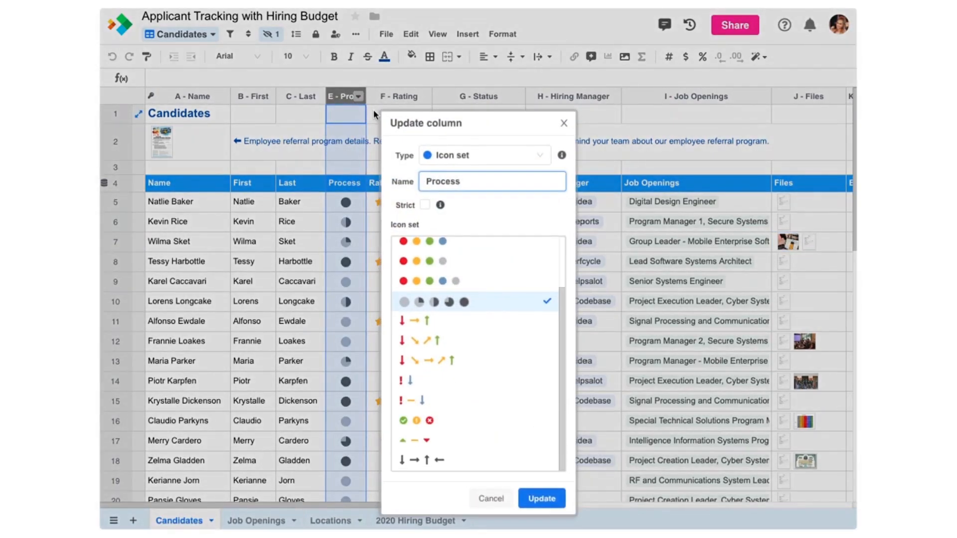
left_click(564, 123)
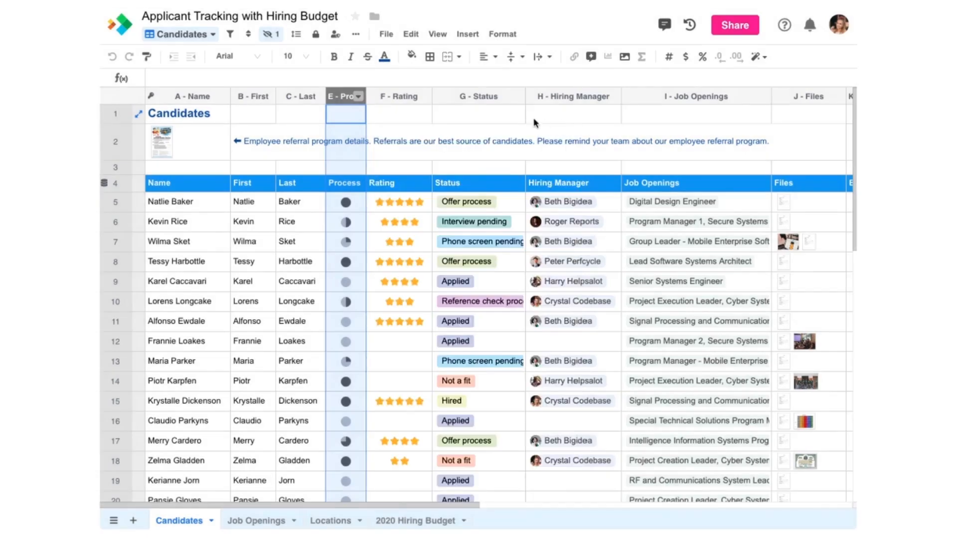
double_click(478, 98)
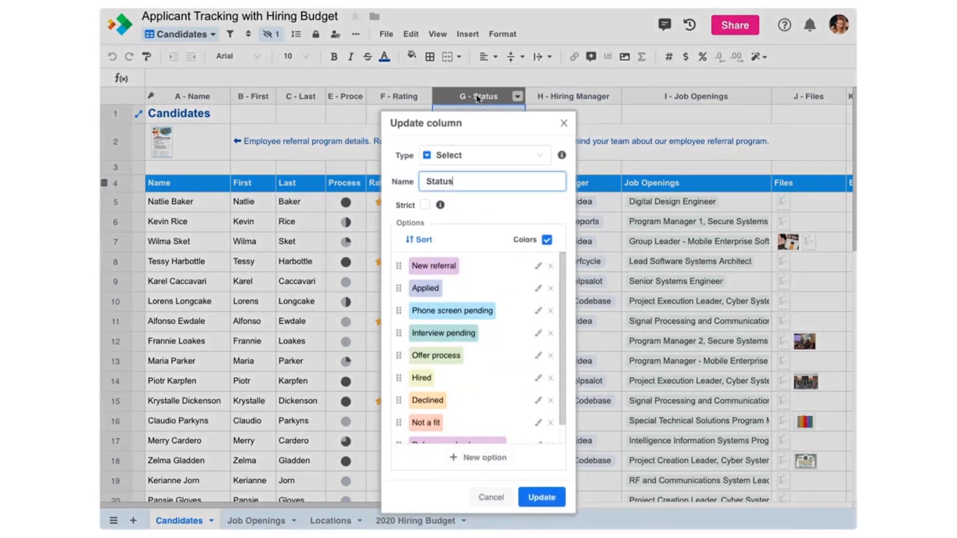
left_click(561, 123)
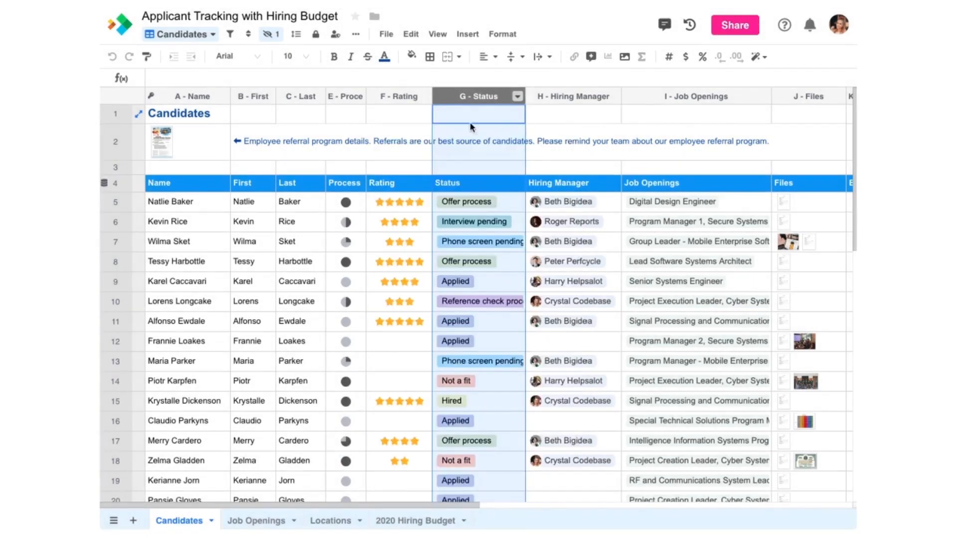
Step: Open the data type settings for the thumbnail attachment in cell A2
left_click(195, 142)
right_click(197, 140)
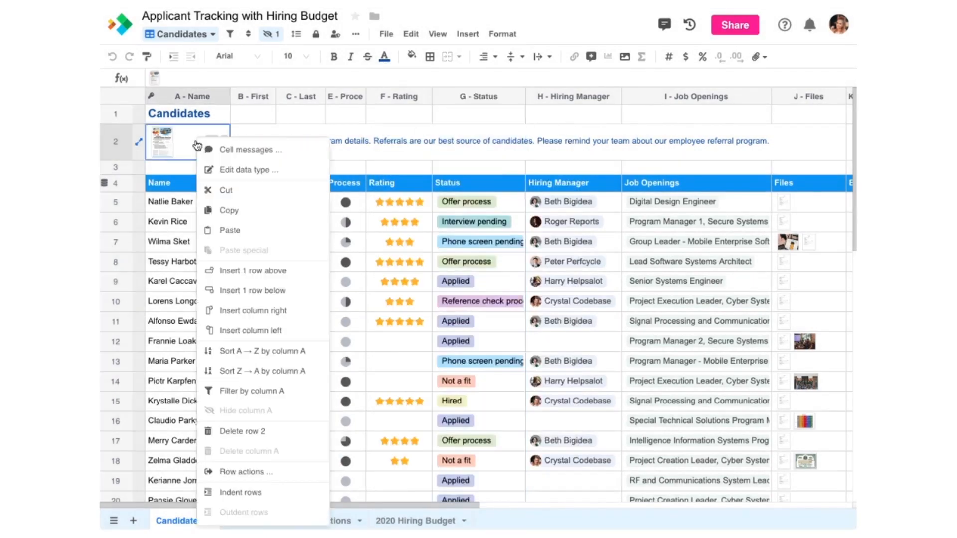
left_click(228, 168)
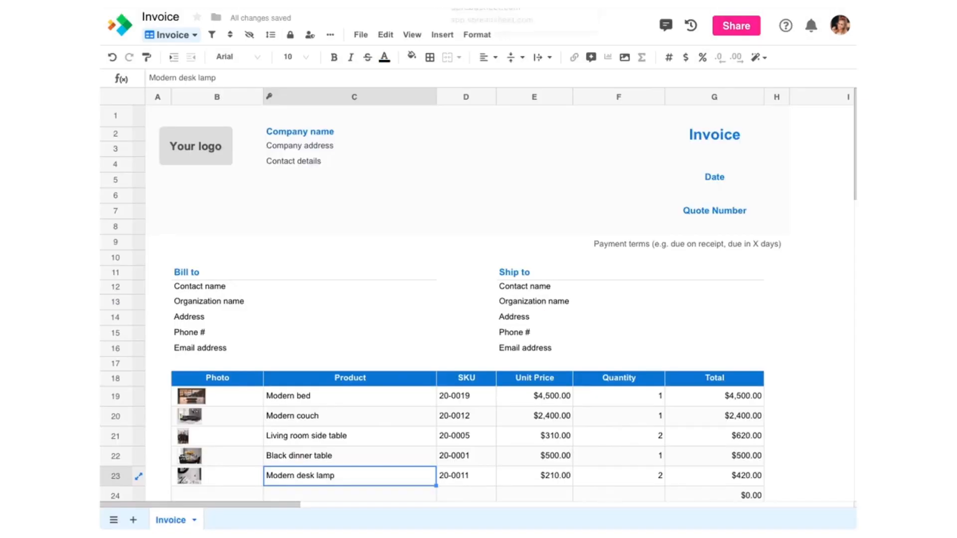
Step: Select the Invoice sheet's Photo cells B19:B28 and open their data type settings
scroll(845, 154, "down", 3)
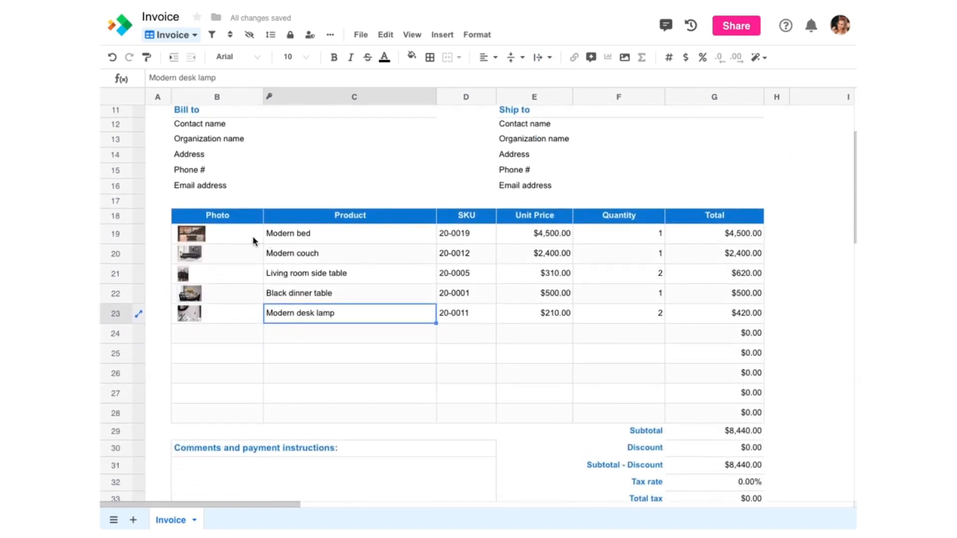
left_click_drag(251, 236, 244, 413)
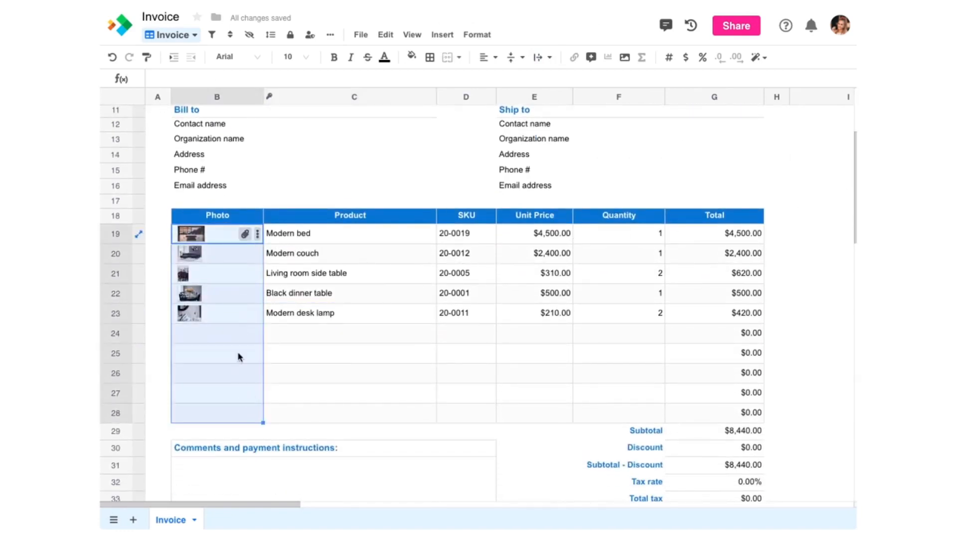
right_click(226, 260)
left_click(272, 231)
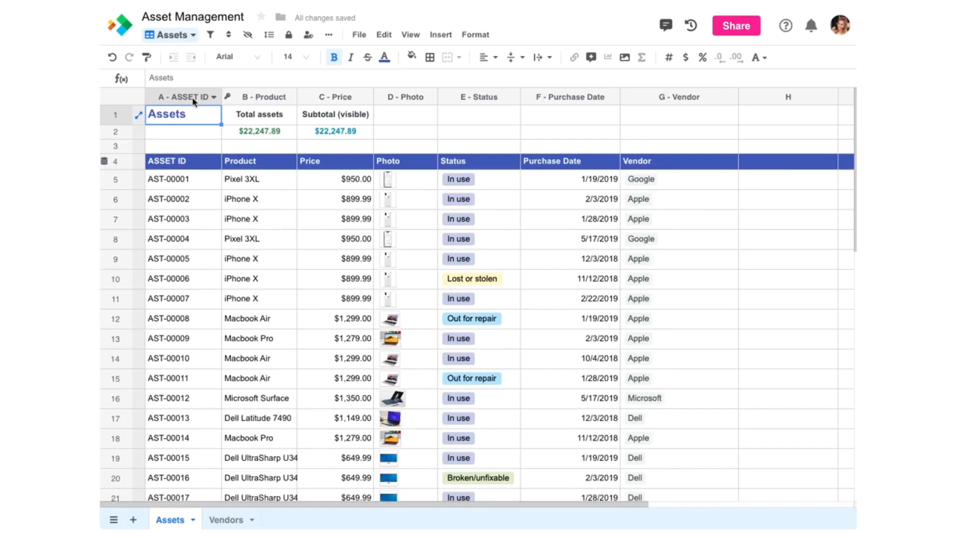
left_click(193, 97)
right_click(193, 97)
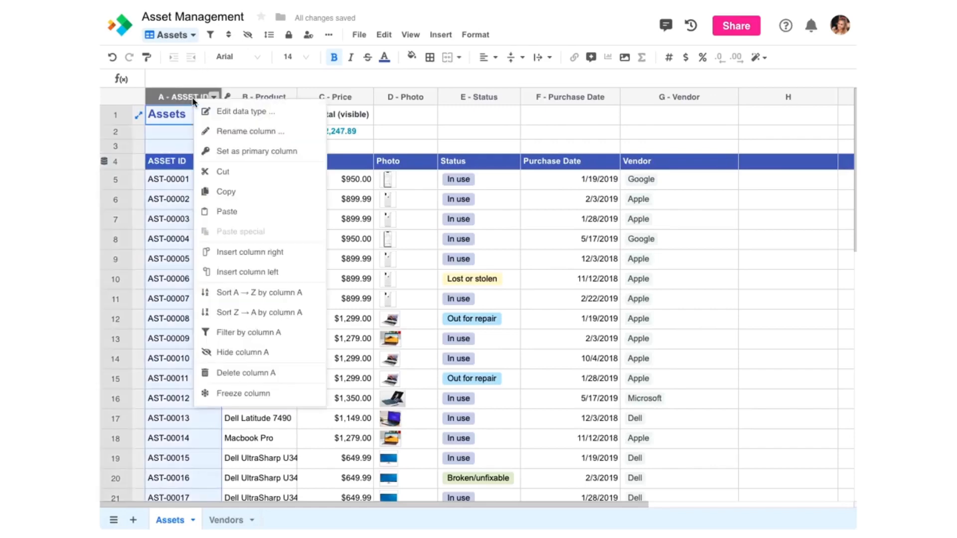
left_click(222, 130)
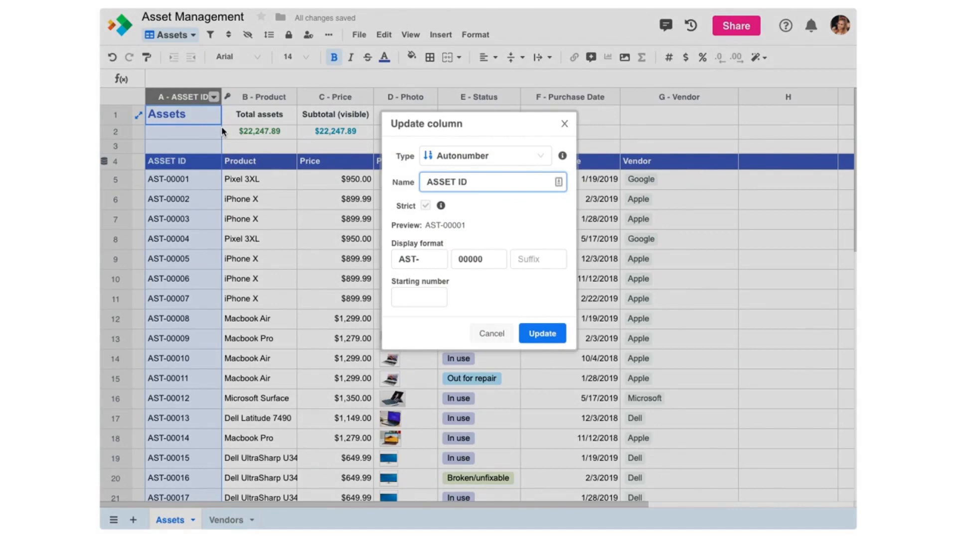
left_click(477, 330)
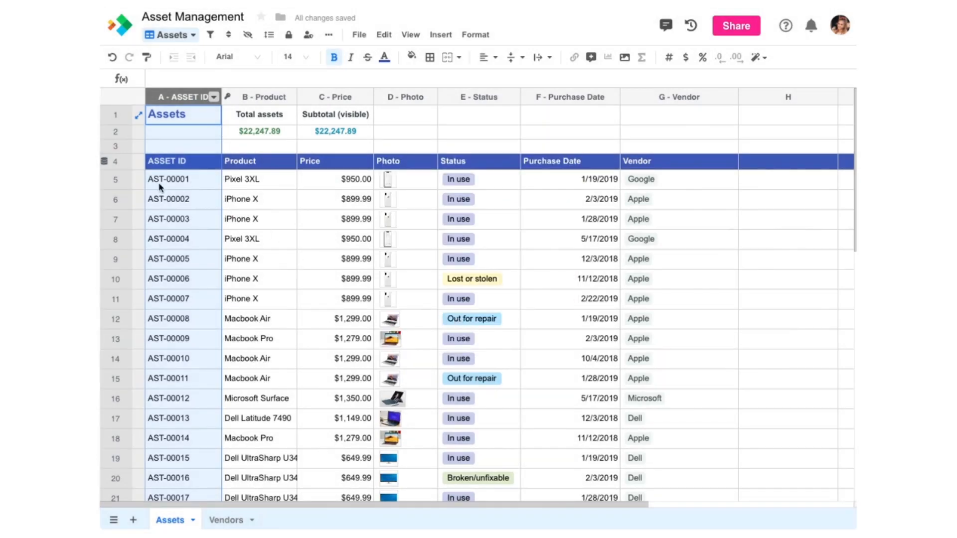
left_click(120, 164)
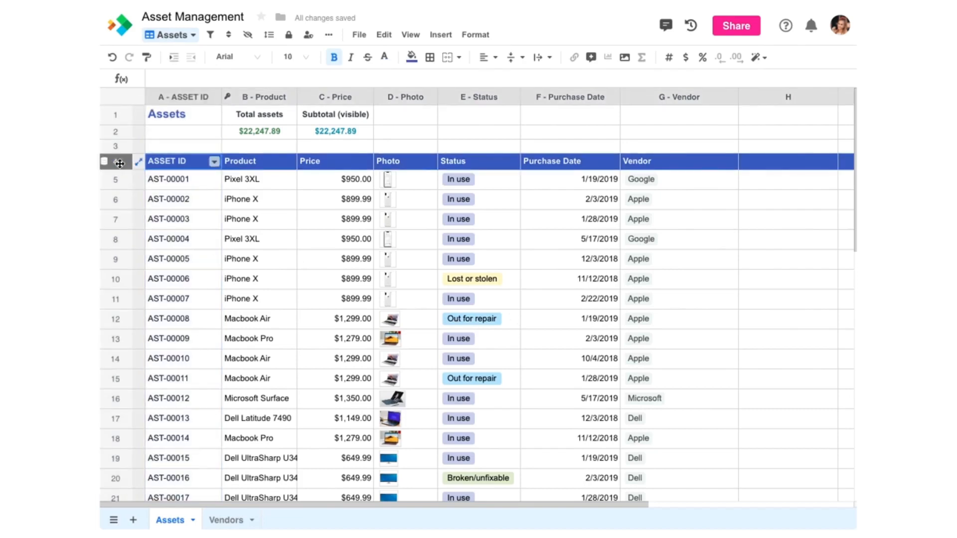
Step: Change the header in cell A4 from ASSET ID to EQUIPMENT ID
right_click(121, 164)
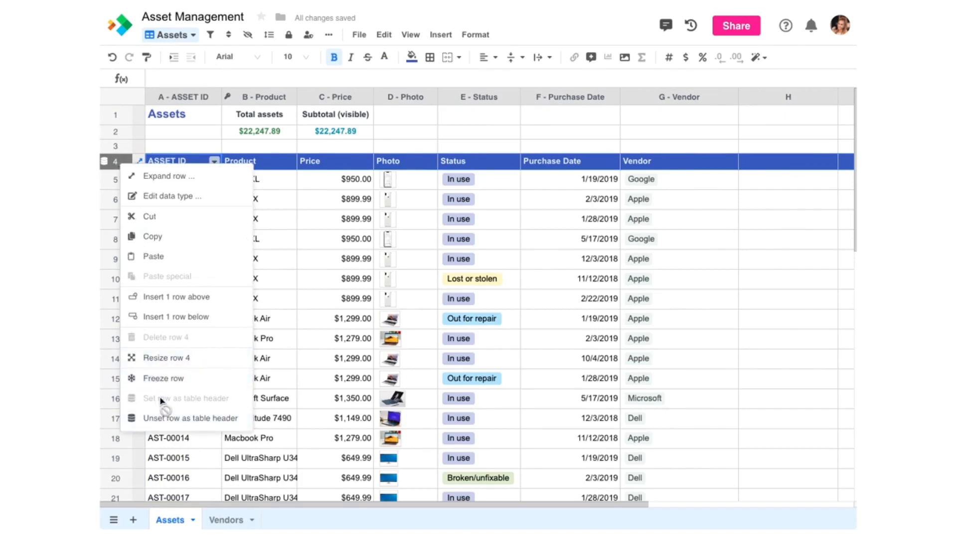
left_click(166, 161)
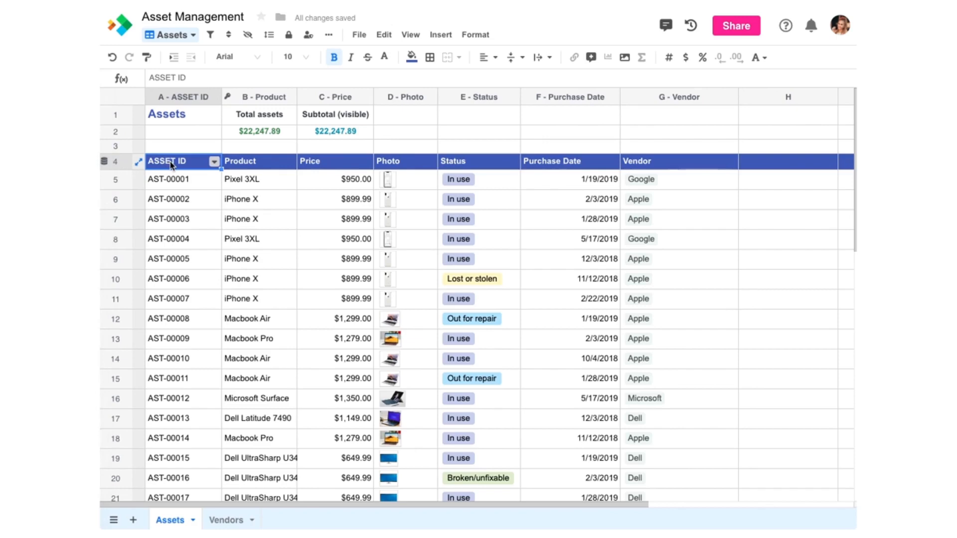
type("EQUIPMENT ID")
key("Tab")
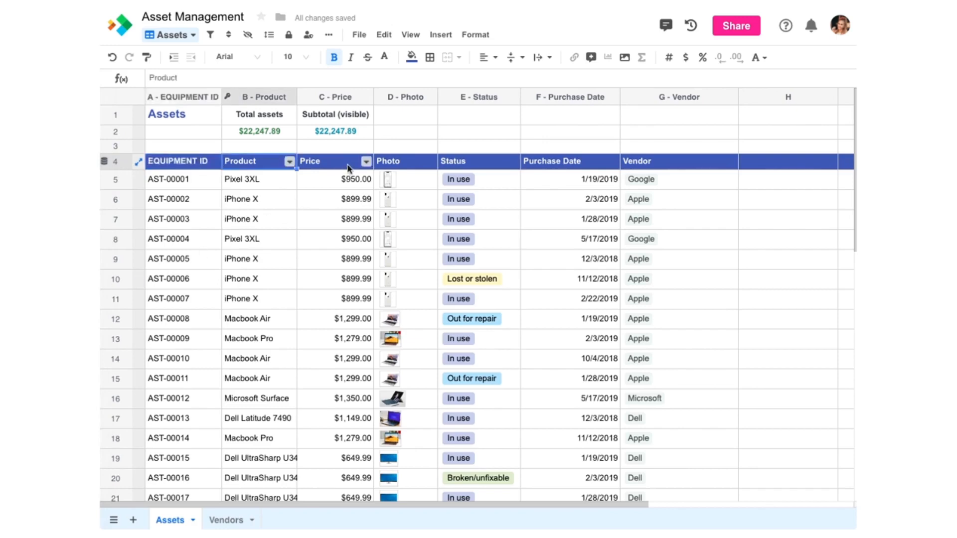
left_click(367, 162)
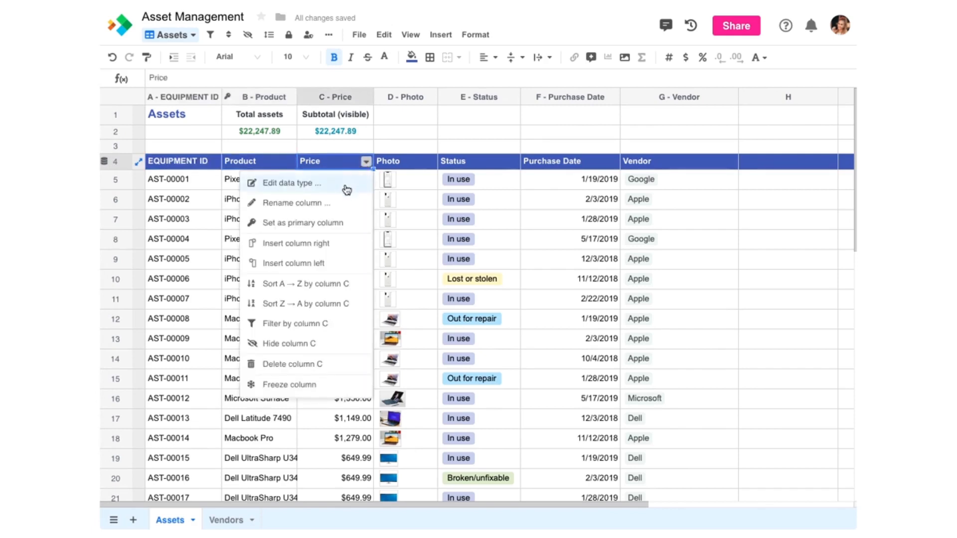
Step: Filter the Price column to show only values greater than 1000
left_click(318, 326)
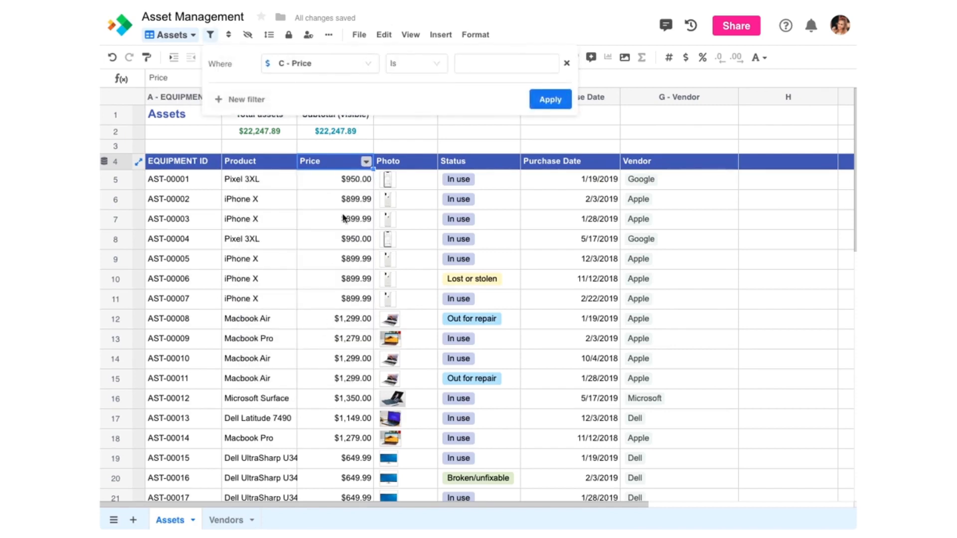
left_click(408, 69)
left_click(414, 147)
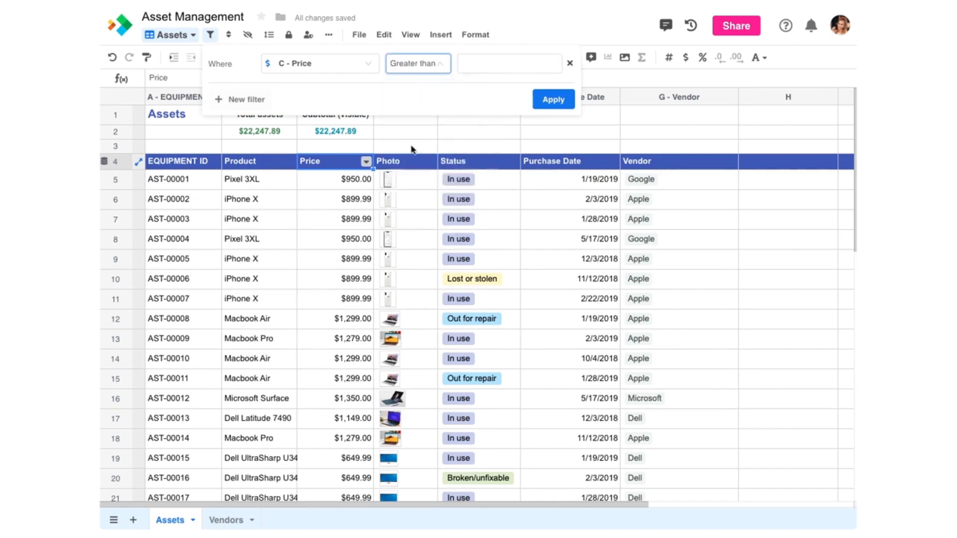
left_click(474, 62)
type("1000")
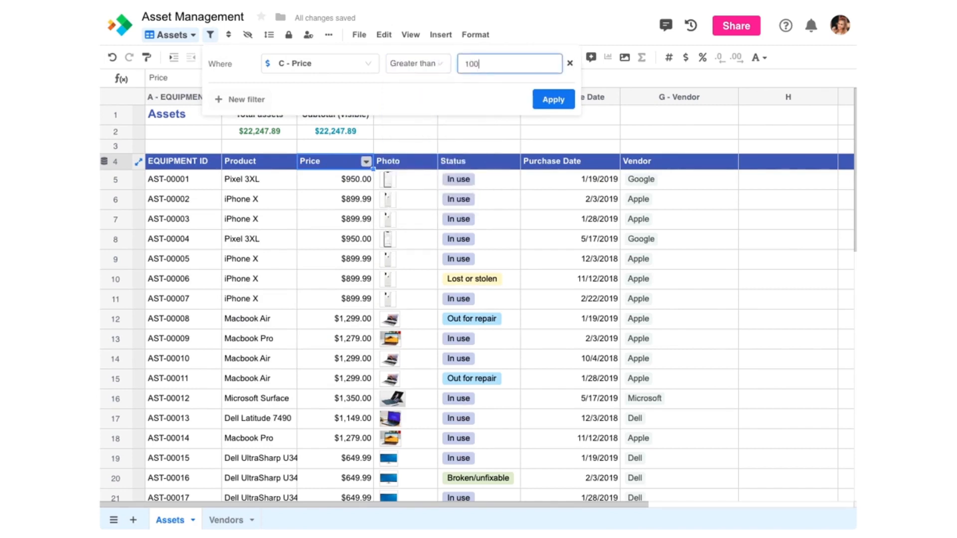
left_click(550, 98)
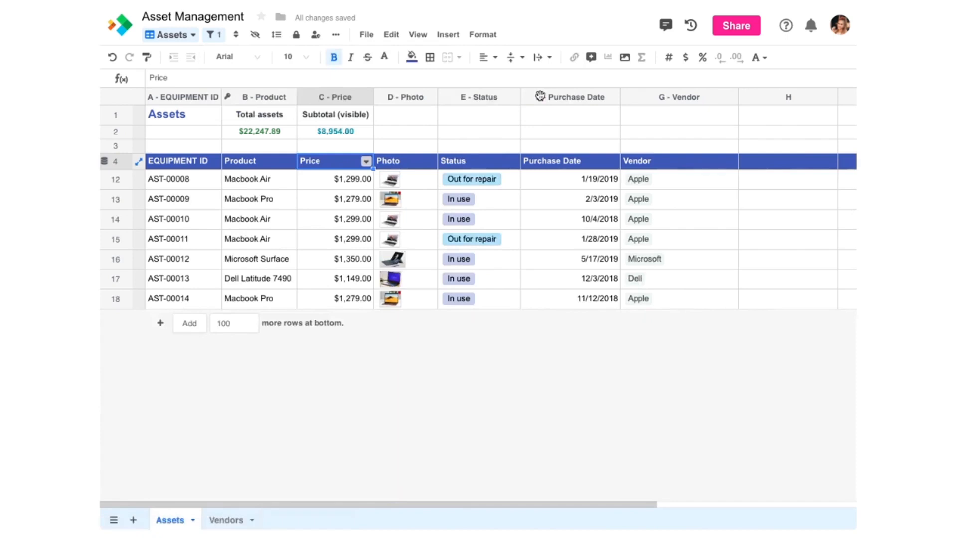
Step: Inspect the SUBTOTAL formula in C2 that totals the visible prices
left_click(359, 135)
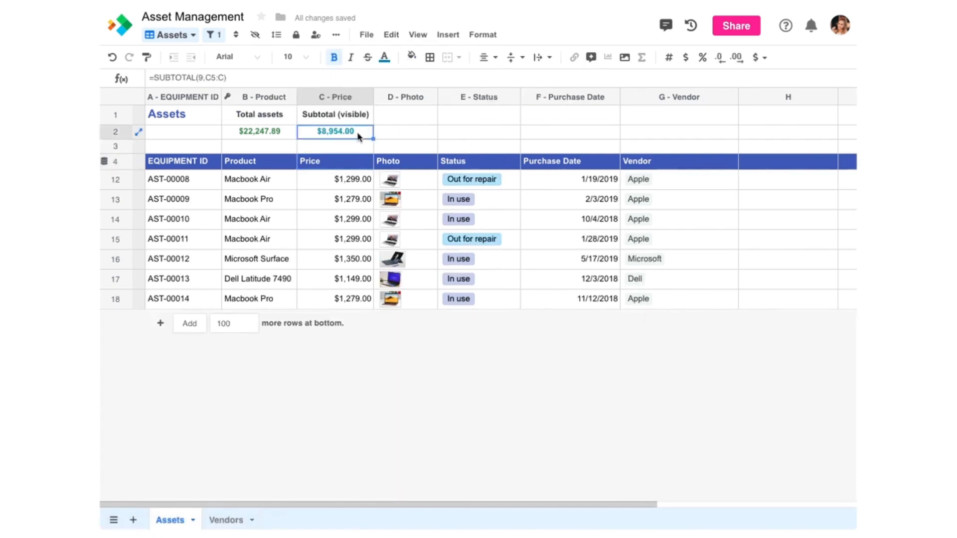
double_click(358, 135)
left_click(348, 130)
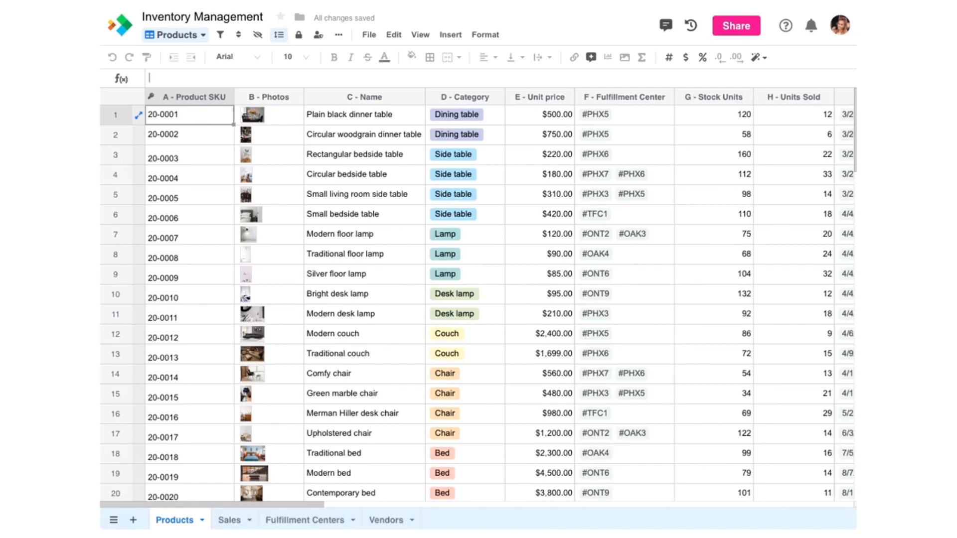
Step: Create a new sheet view on Products and name it 'All Lamps'
left_click(178, 36)
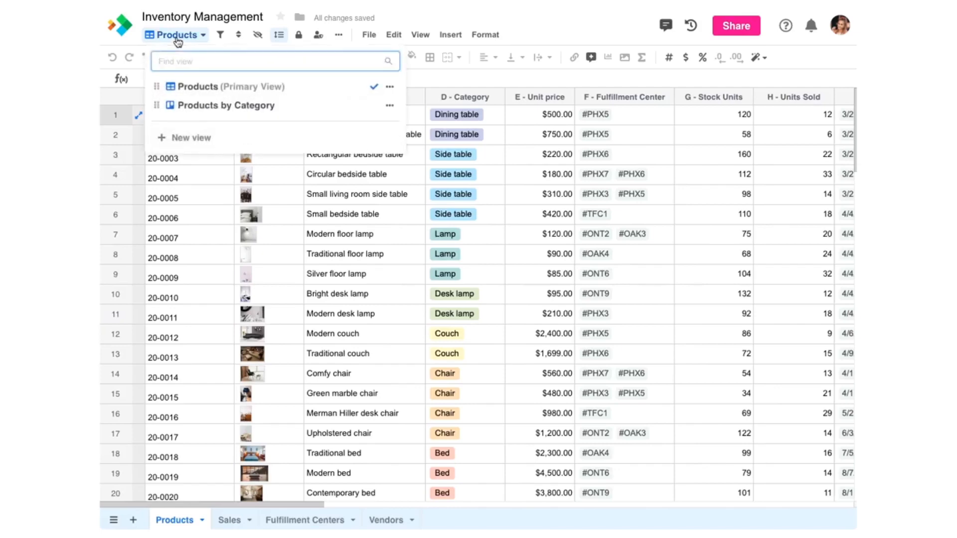
left_click(189, 139)
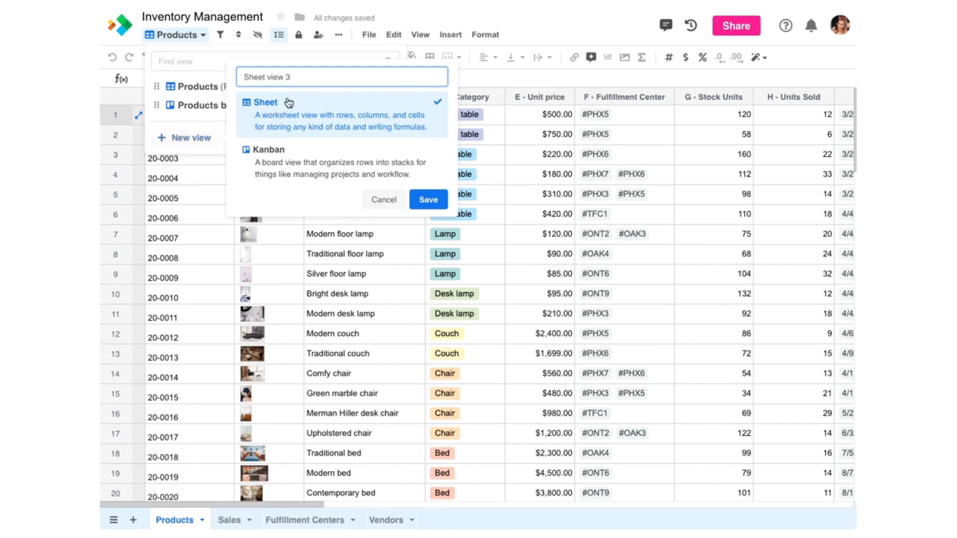
left_click_drag(301, 76, 243, 78)
type("All Lamps")
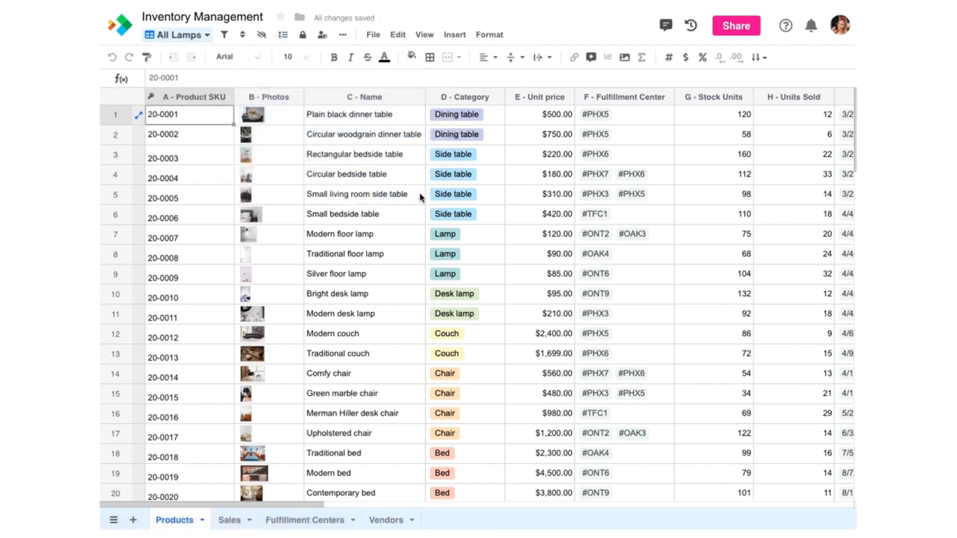
Step: Add a view filter where Name contains 'lamp'
left_click(225, 36)
left_click(251, 99)
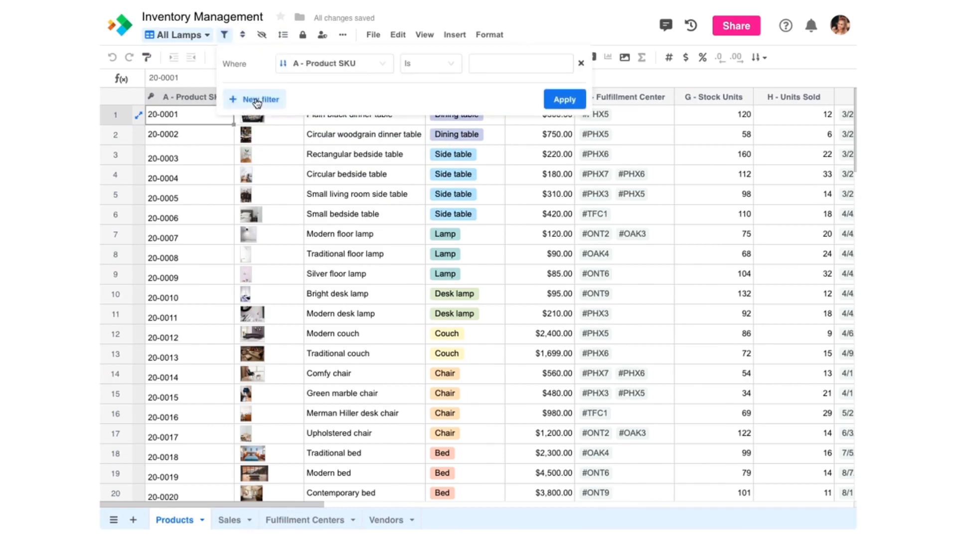
left_click(309, 64)
left_click(319, 128)
left_click(430, 64)
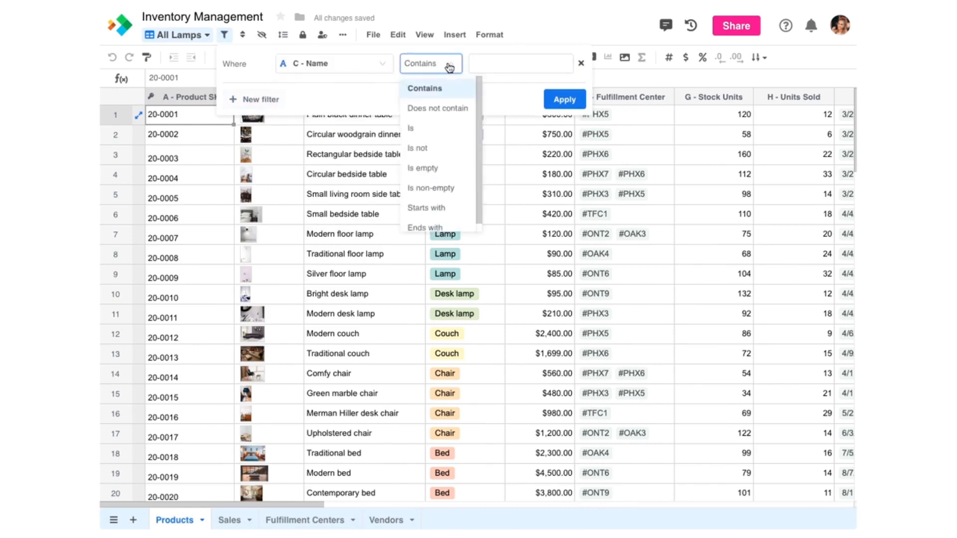
left_click(422, 89)
left_click(542, 59)
type("lamp")
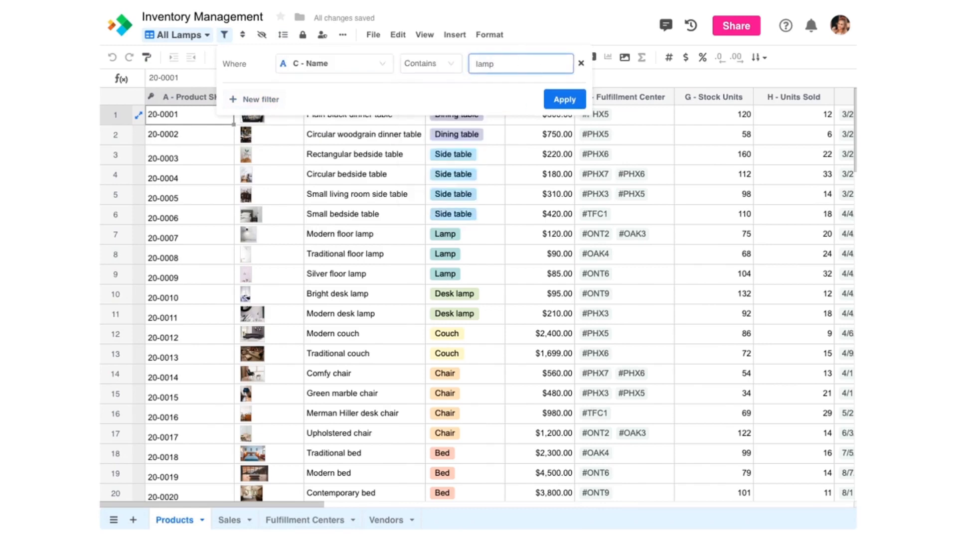
left_click(565, 99)
Step: Sort the view by Unit price, highest to lowest
left_click(249, 35)
left_click(279, 100)
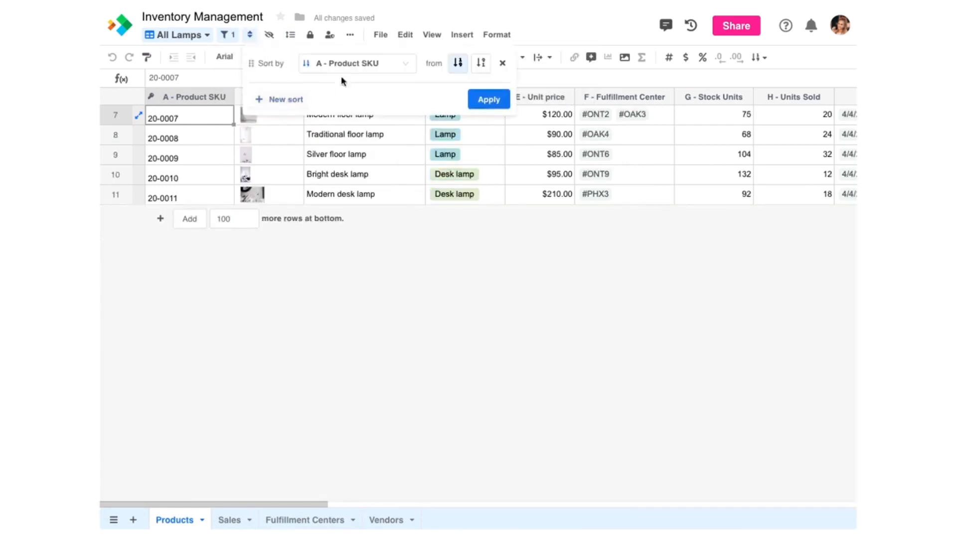
left_click(349, 63)
left_click(344, 165)
left_click(481, 63)
left_click(483, 99)
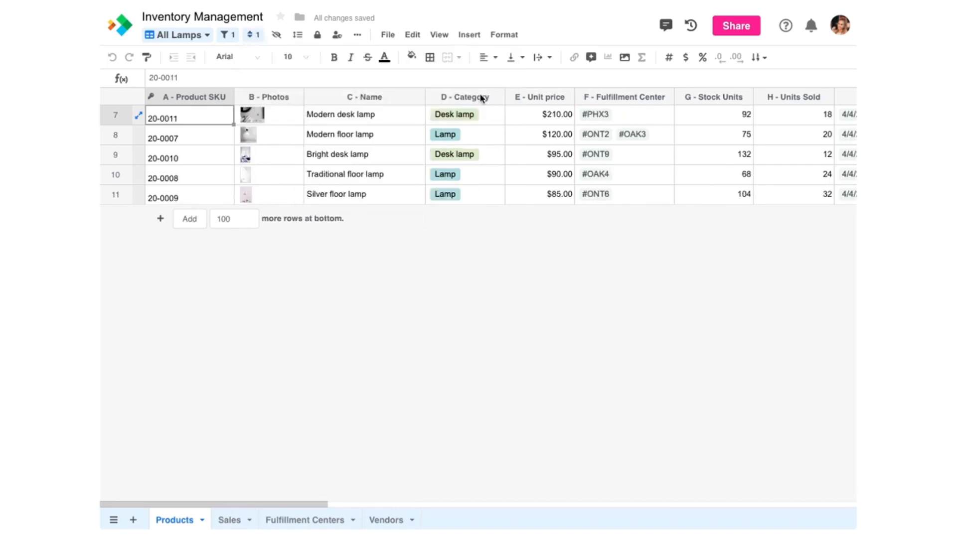
Step: Lock the All Lamps view and make it private to the first and third editors only
left_click(320, 39)
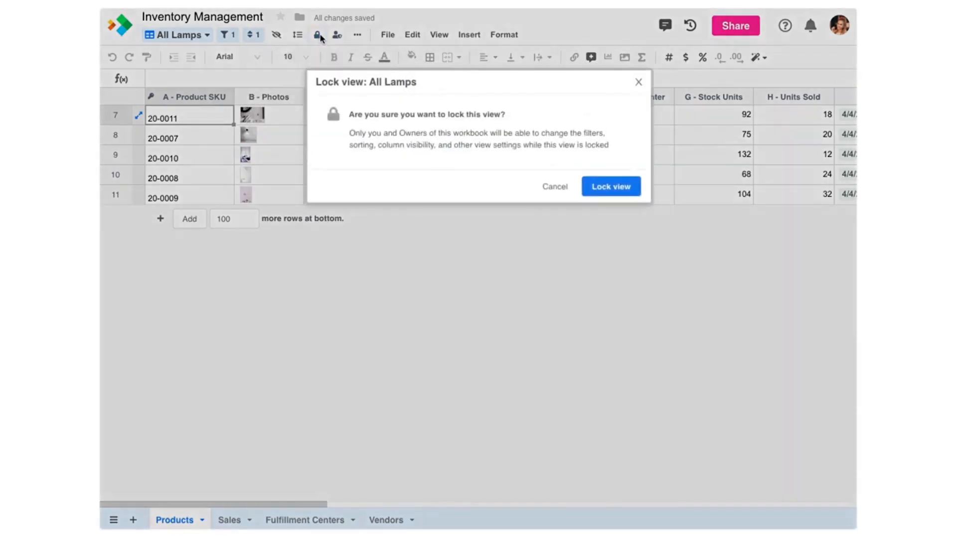
left_click(596, 186)
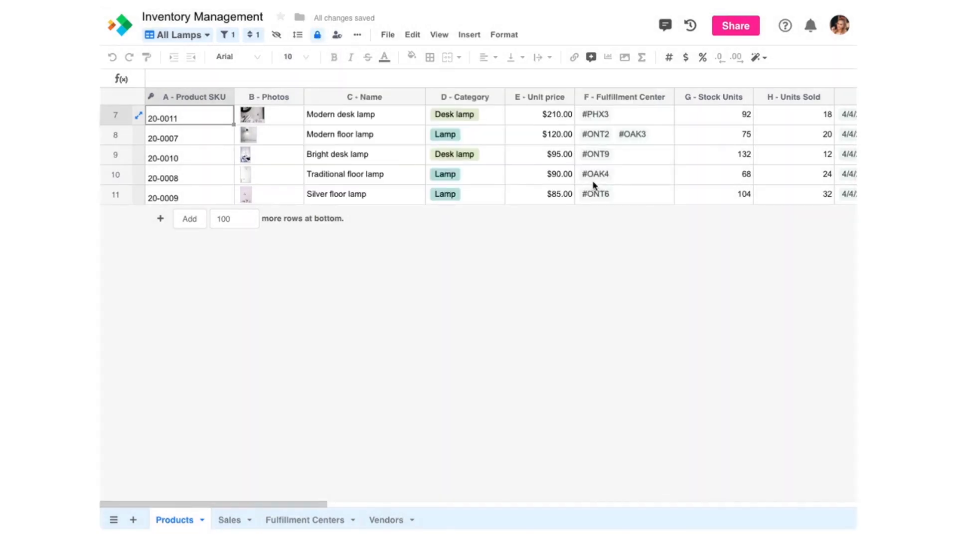
left_click(338, 35)
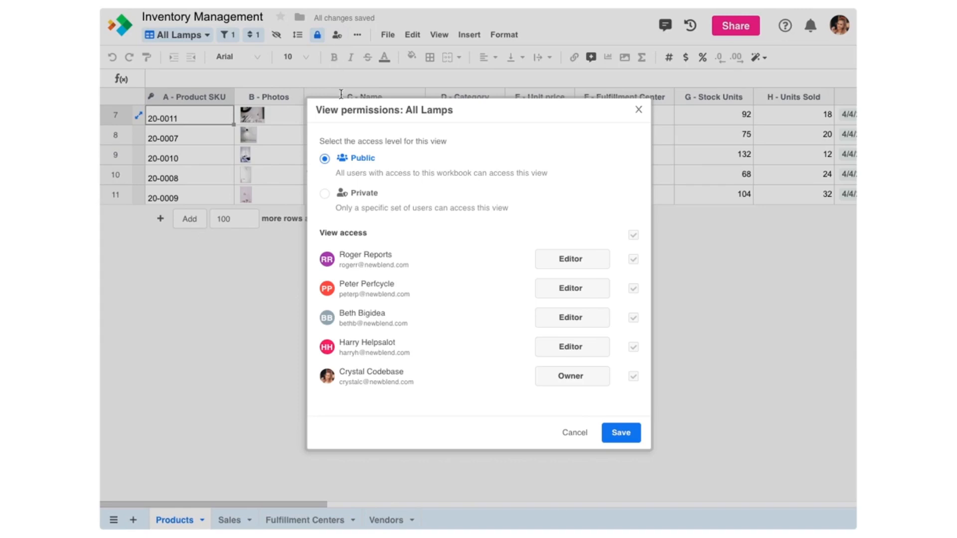
left_click(355, 192)
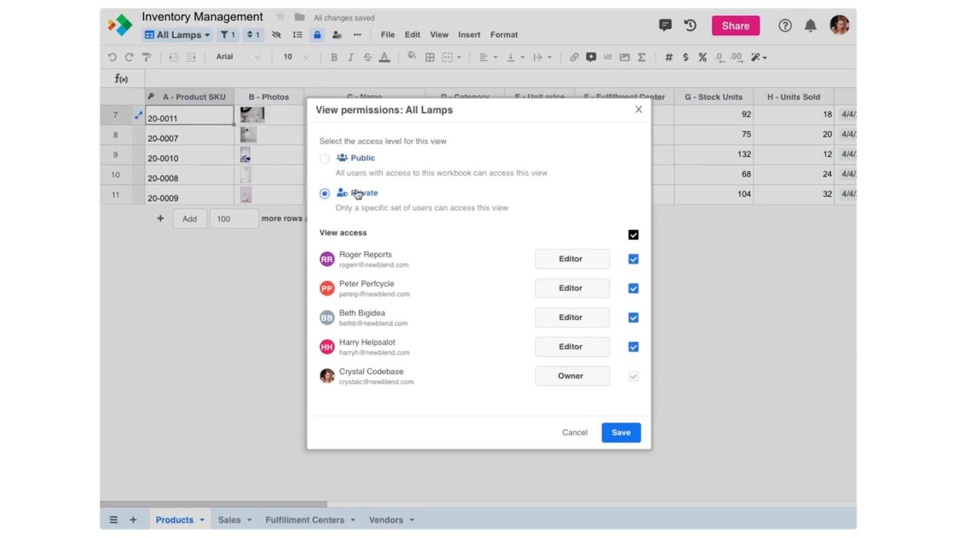
left_click(633, 237)
left_click(633, 260)
left_click(633, 320)
left_click(622, 432)
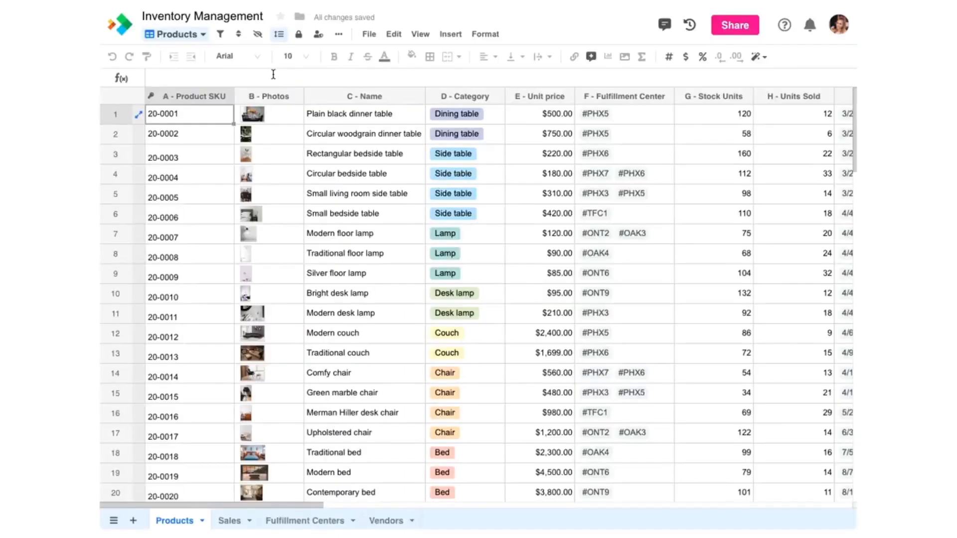
Step: Create a new Kanban board view named 'Products by Category'
left_click(201, 35)
left_click(193, 140)
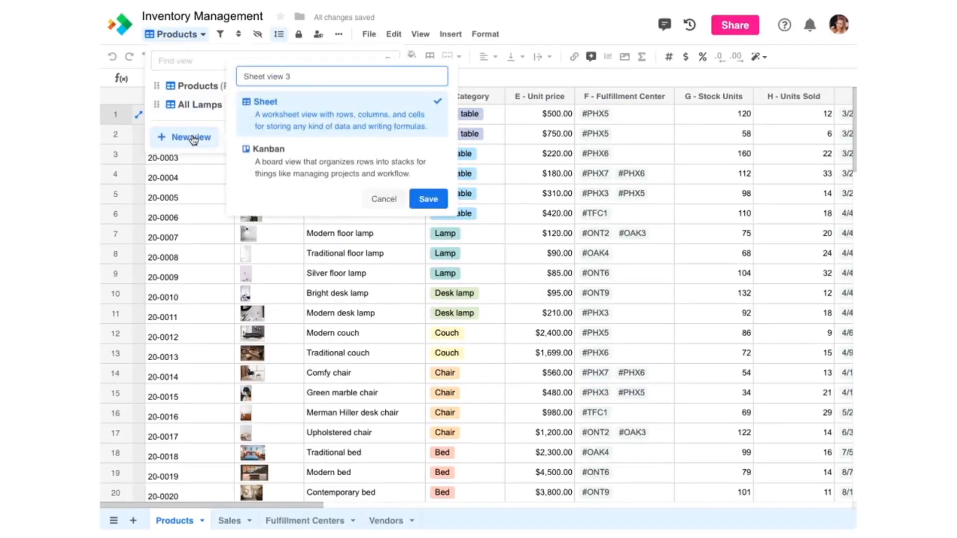
left_click(249, 149)
left_click_drag(298, 77, 234, 81)
type("Products by Category")
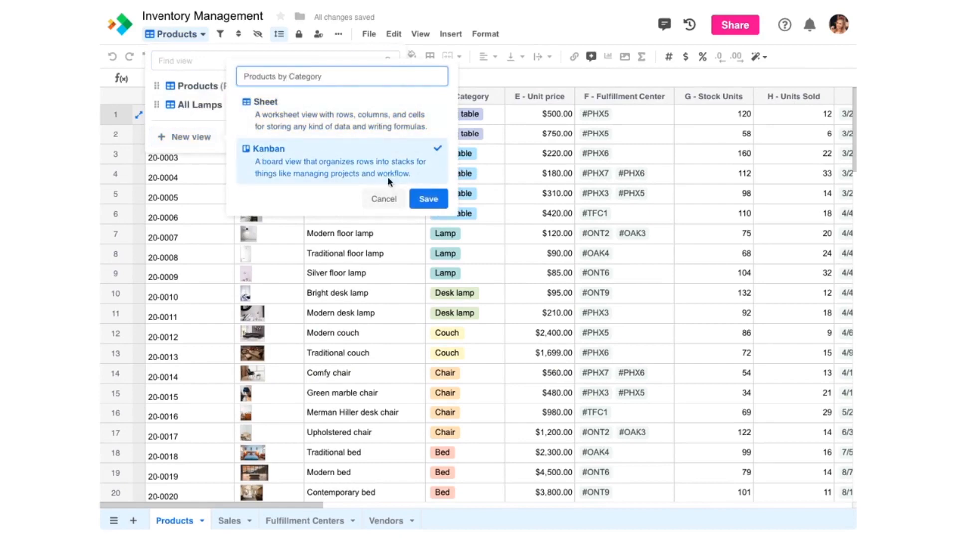
left_click(427, 200)
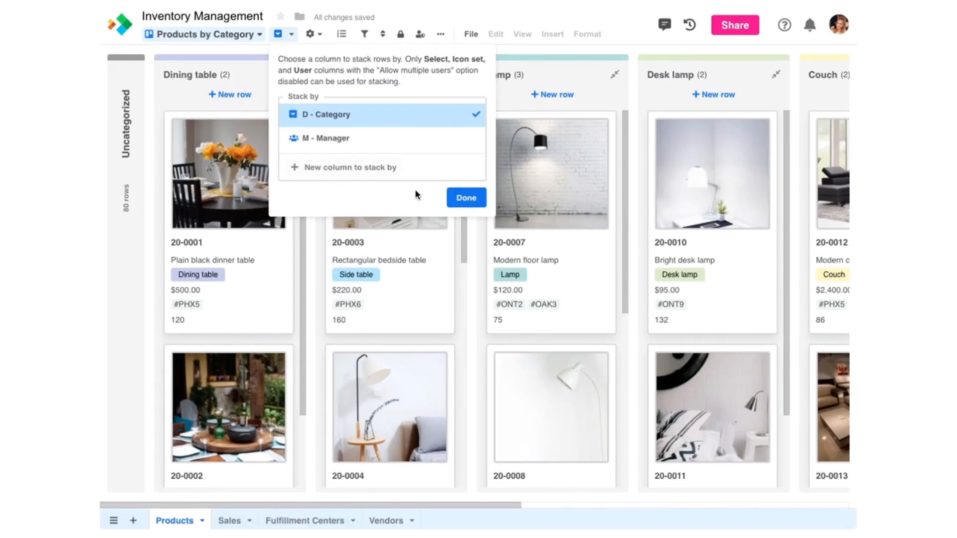
Step: Keep the board's cards stacked by Category after briefly trying Manager
left_click(235, 56)
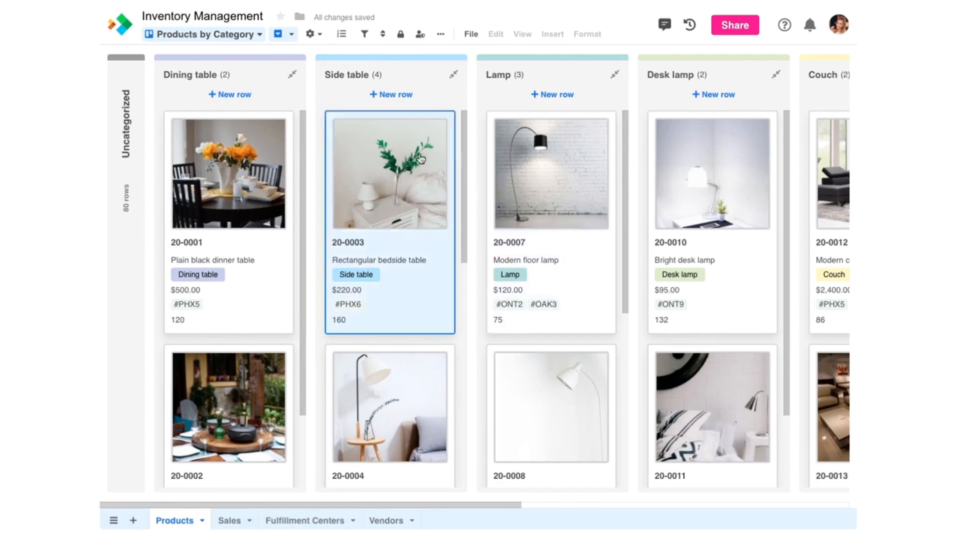
left_click(290, 35)
left_click(329, 138)
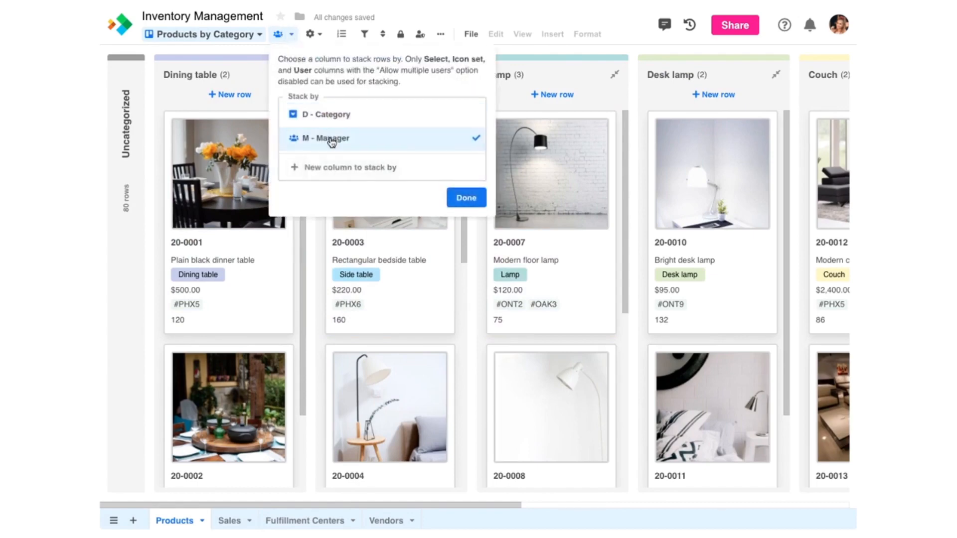
left_click(330, 116)
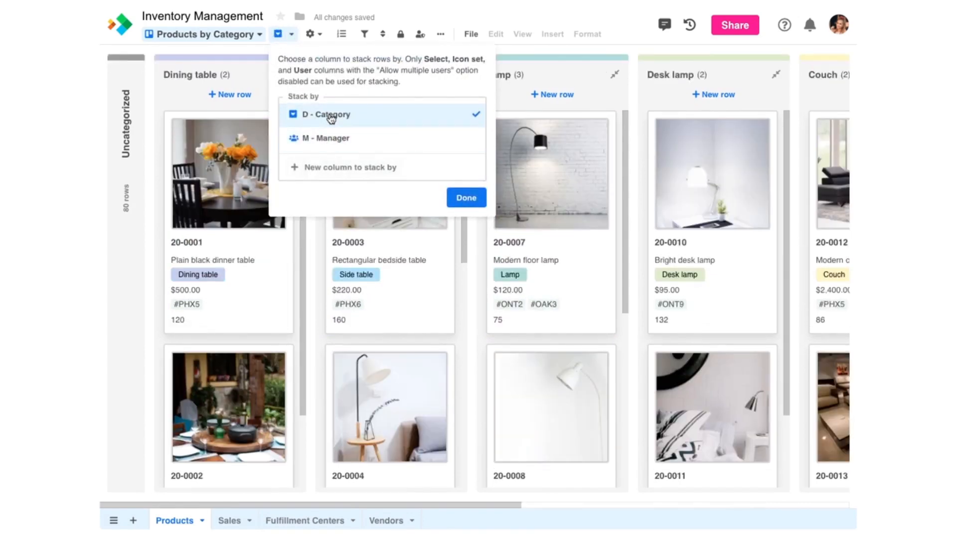
left_click(312, 34)
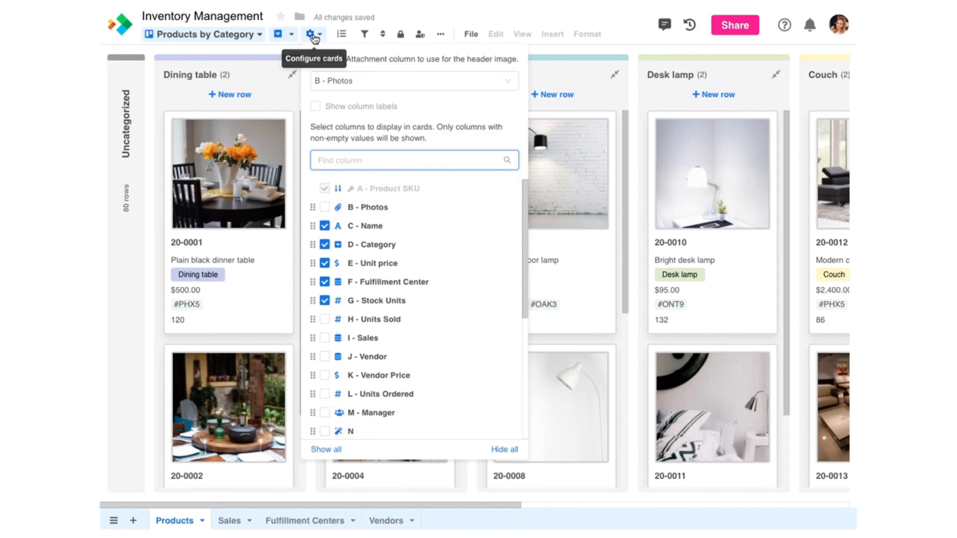
Step: Show column labels on the product cards and hide the Category field
left_click(359, 84)
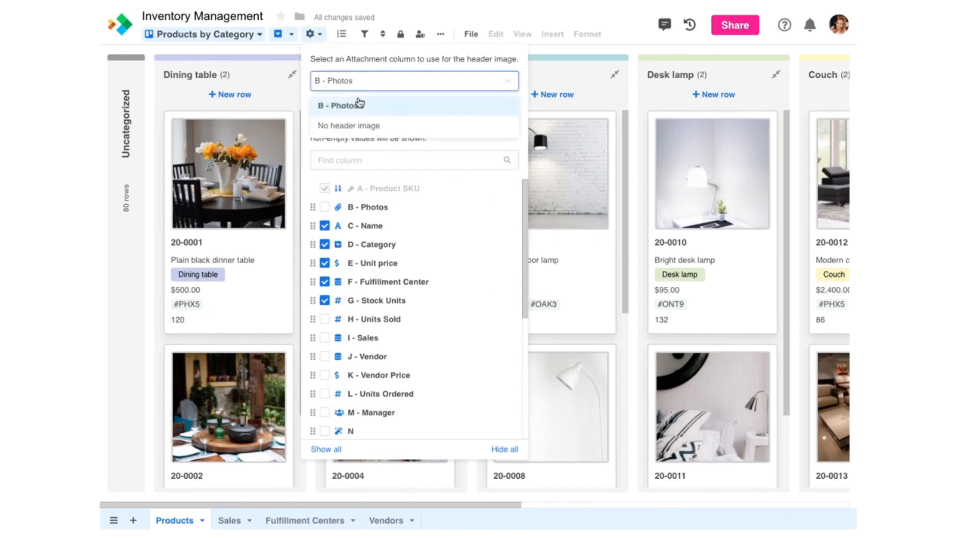
left_click(353, 125)
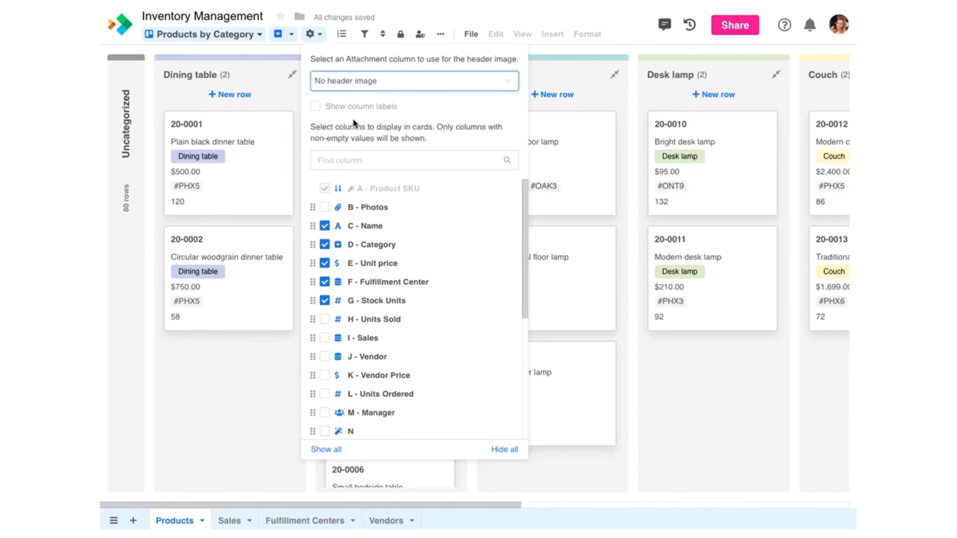
left_click(315, 107)
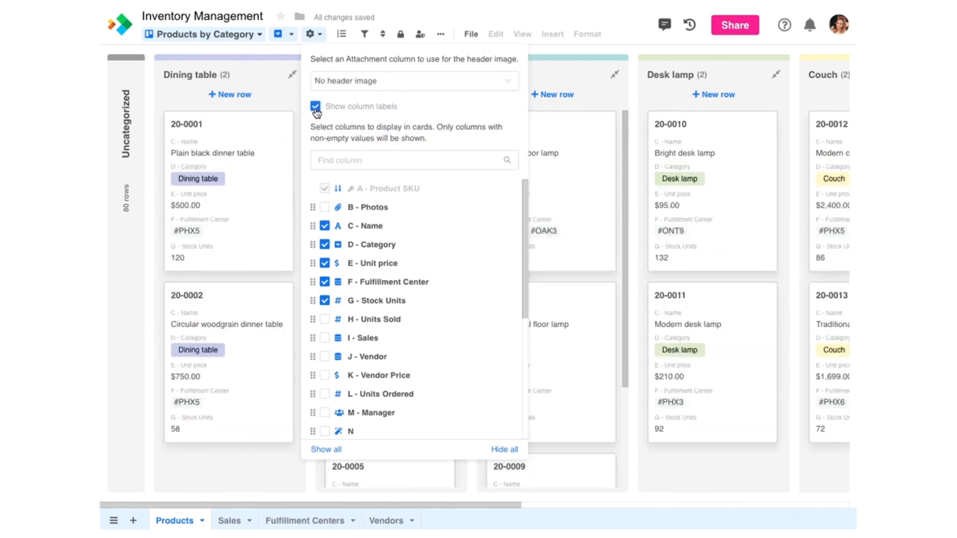
left_click(325, 245)
Step: Add Units Sold, Sales, Vendor Price and Photos to the cards, with Unit price first
left_click(325, 319)
left_click(325, 339)
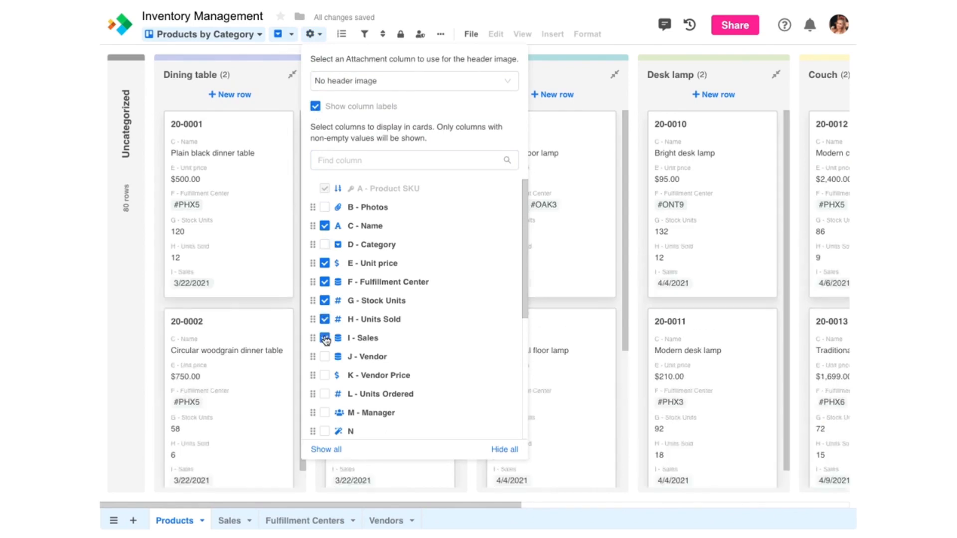
left_click(325, 377)
left_click(324, 207)
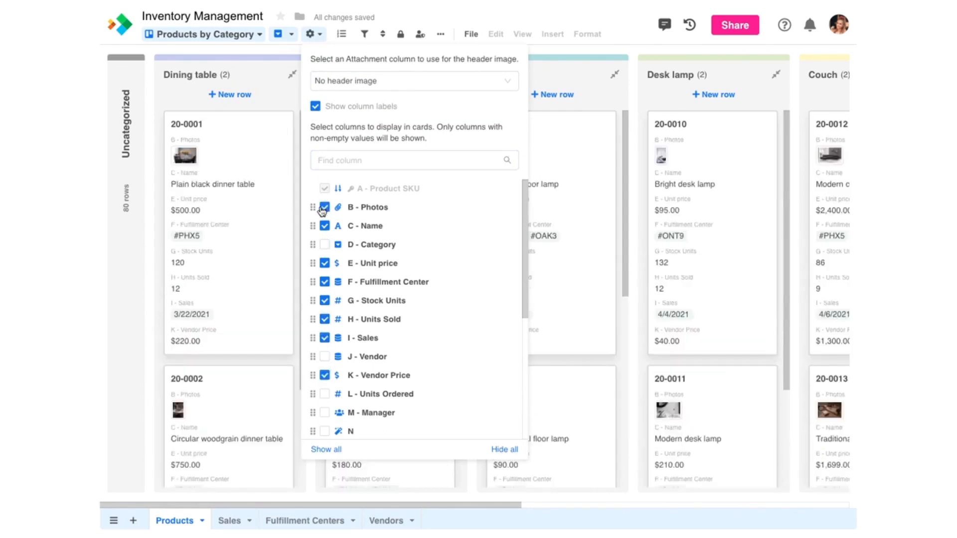
left_click_drag(313, 208, 315, 217)
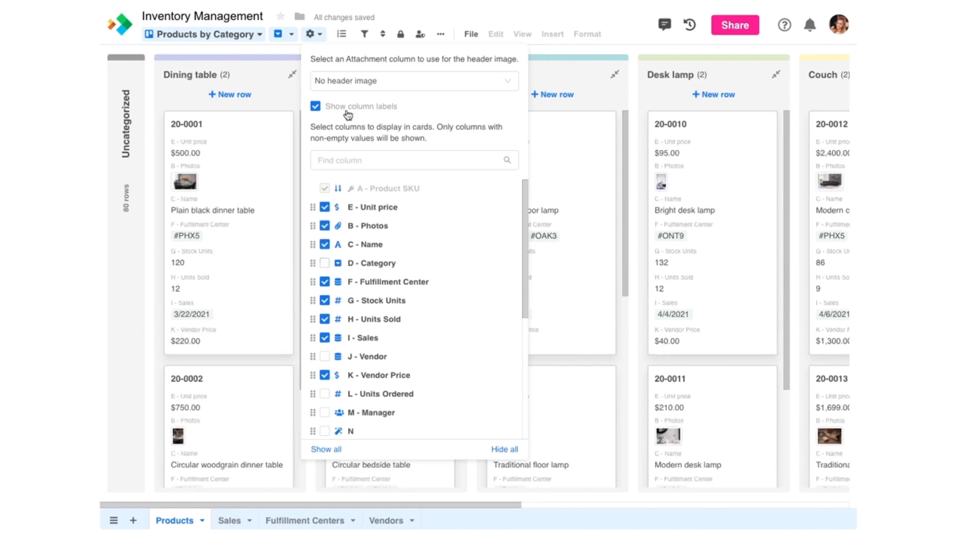
left_click(311, 35)
left_click(256, 189)
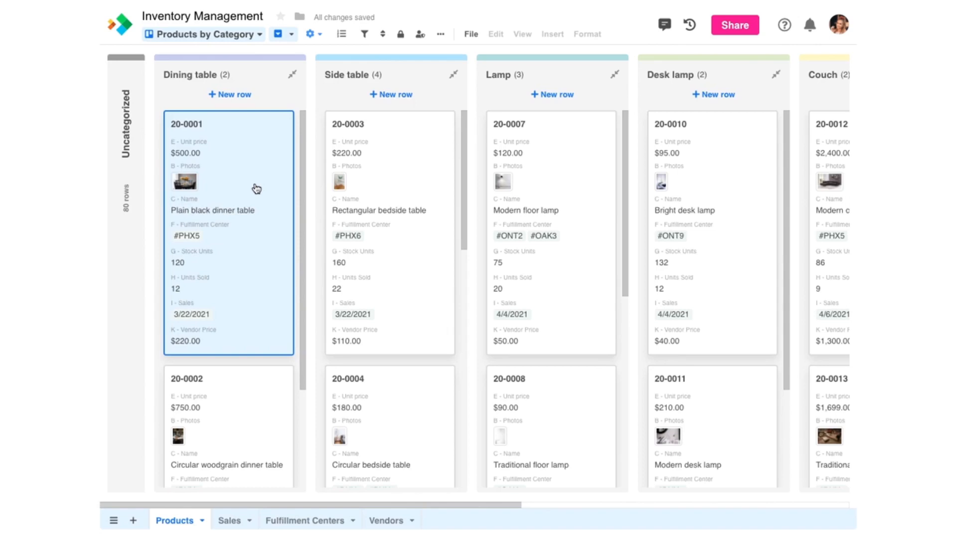
Step: Inspect product 20-0001's record and its linked #PHX5 fulfillment center
left_click(256, 189)
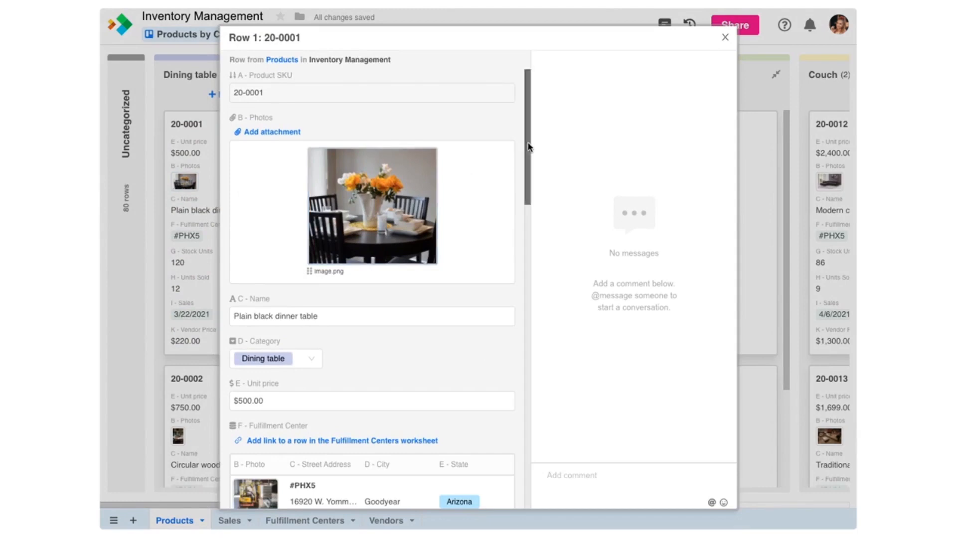
left_click_drag(524, 150, 522, 187)
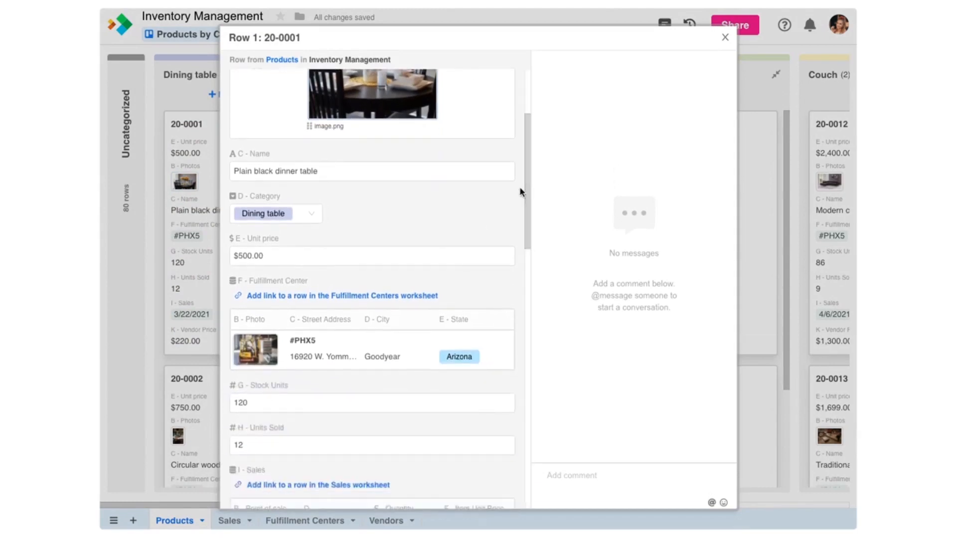
left_click(348, 343)
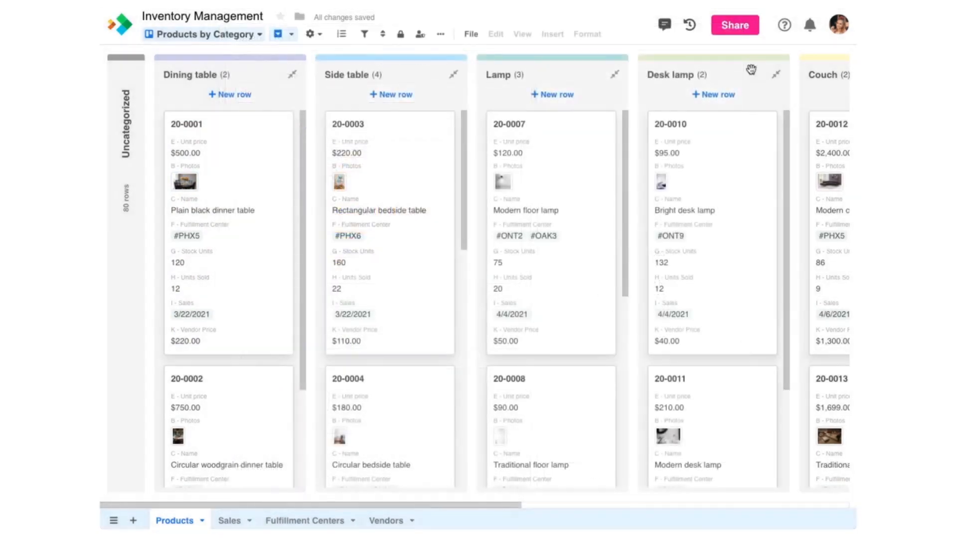
Step: Move the Modern floor lamp card 20-0007 from Lamp into the Desk lamp group
left_click(542, 186)
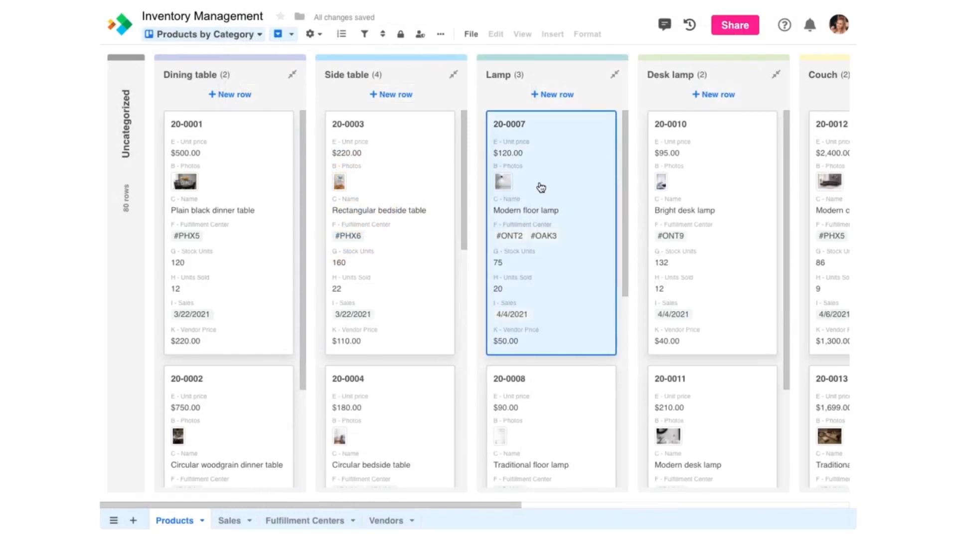
left_click_drag(540, 188, 704, 192)
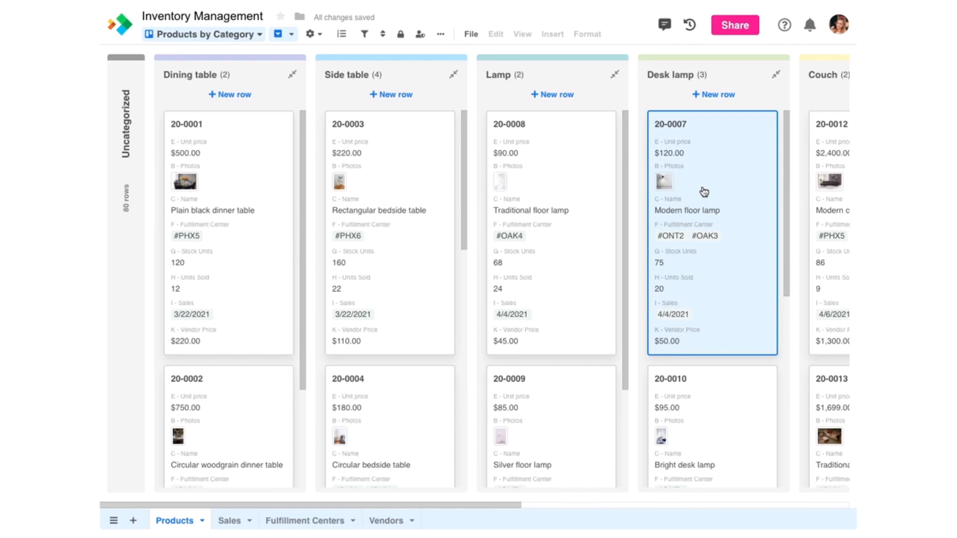
left_click(228, 38)
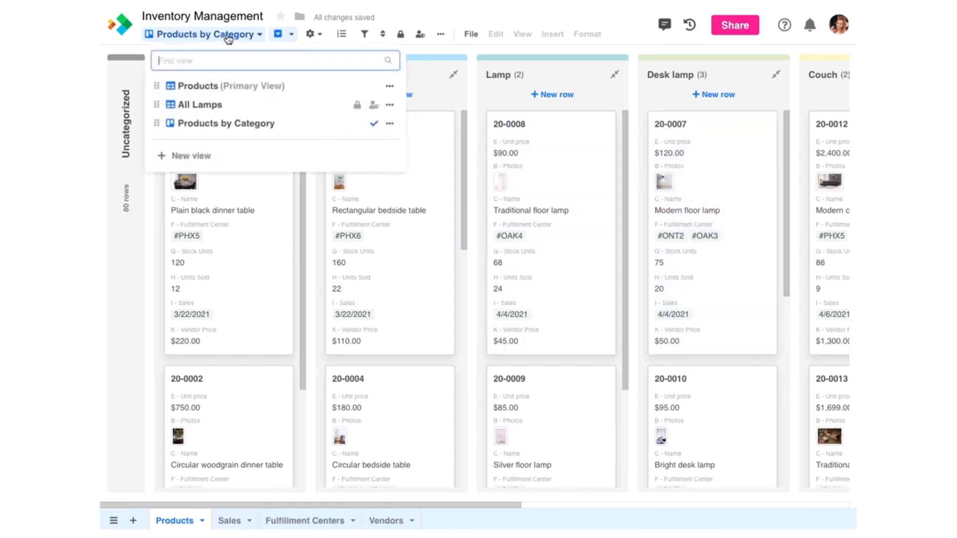
Step: Switch to the Products primary grid and confirm 20-0007's category is Desk lamp
left_click(207, 89)
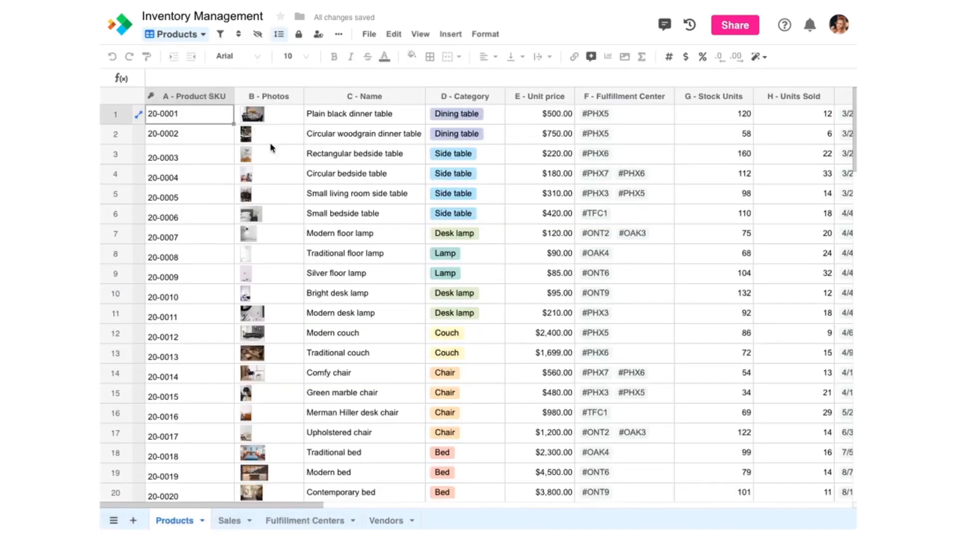
left_click(492, 243)
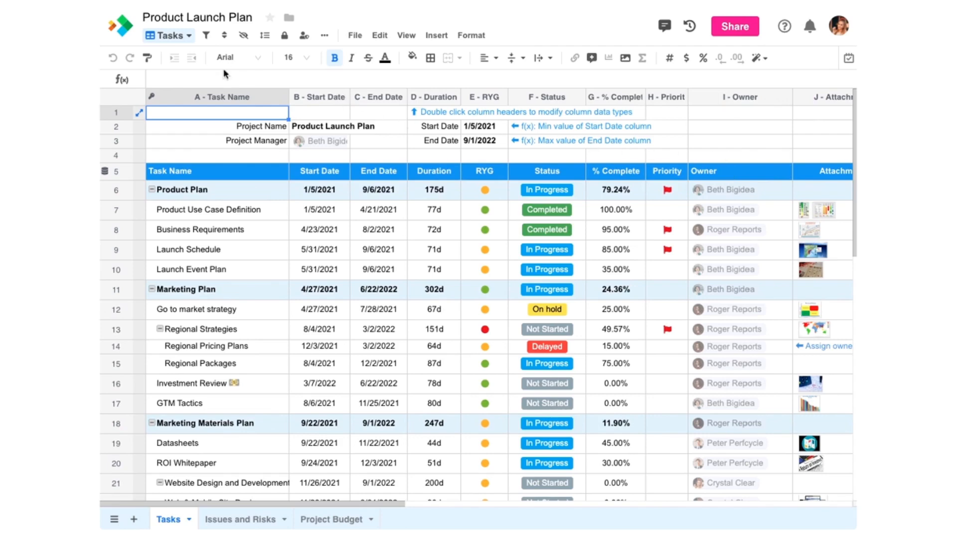
Step: Create a Gantt view of the Tasks sheet named 'Launch Timeline'
left_click(189, 37)
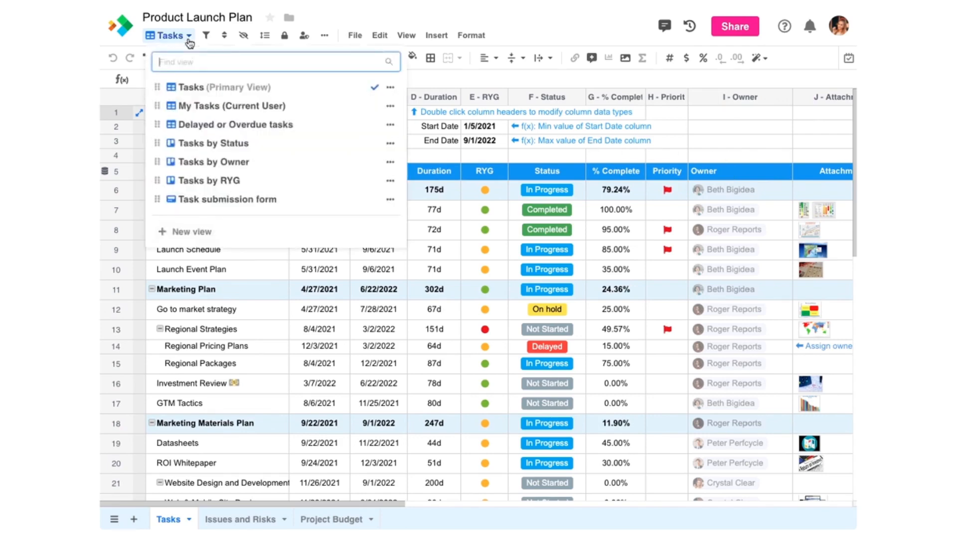
left_click(185, 233)
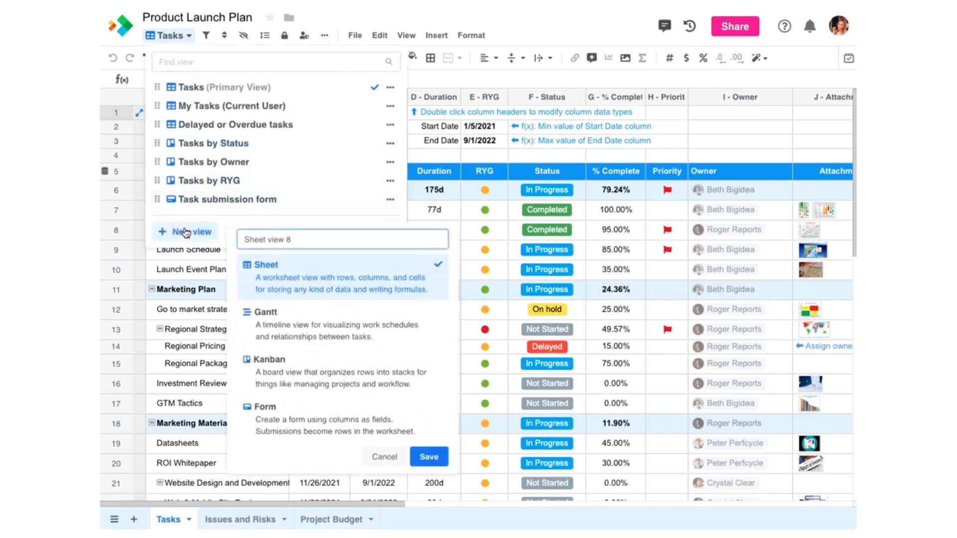
left_click(283, 326)
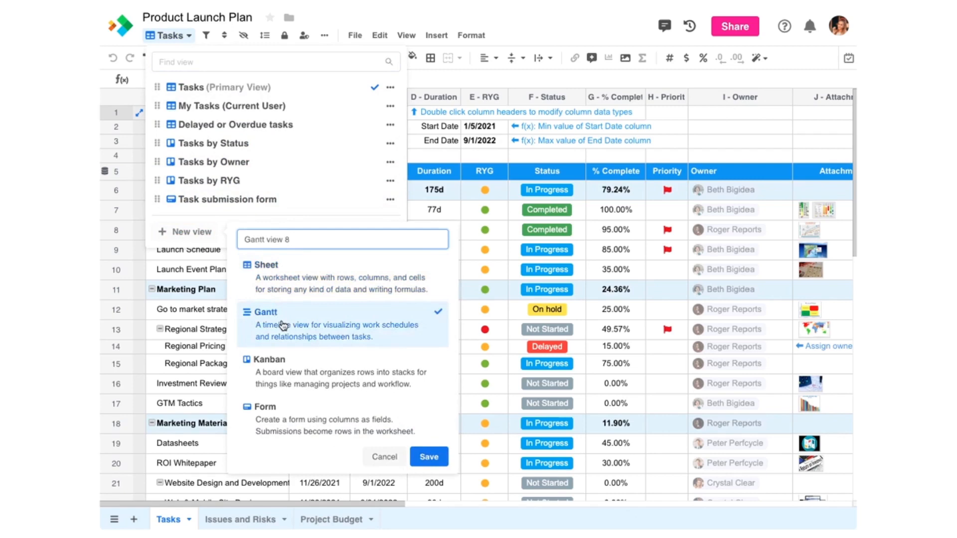
key("ctrl+a")
type("Launch Timeline")
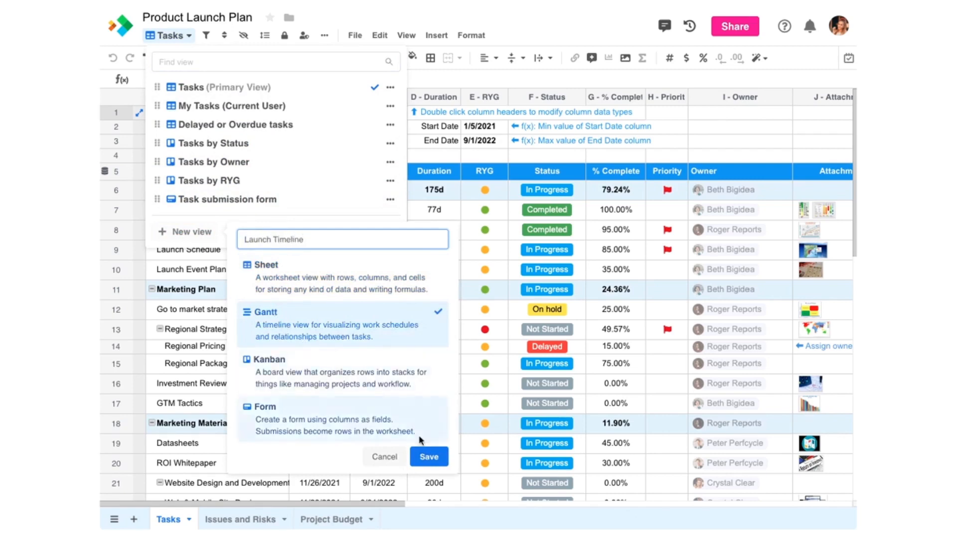
left_click(428, 457)
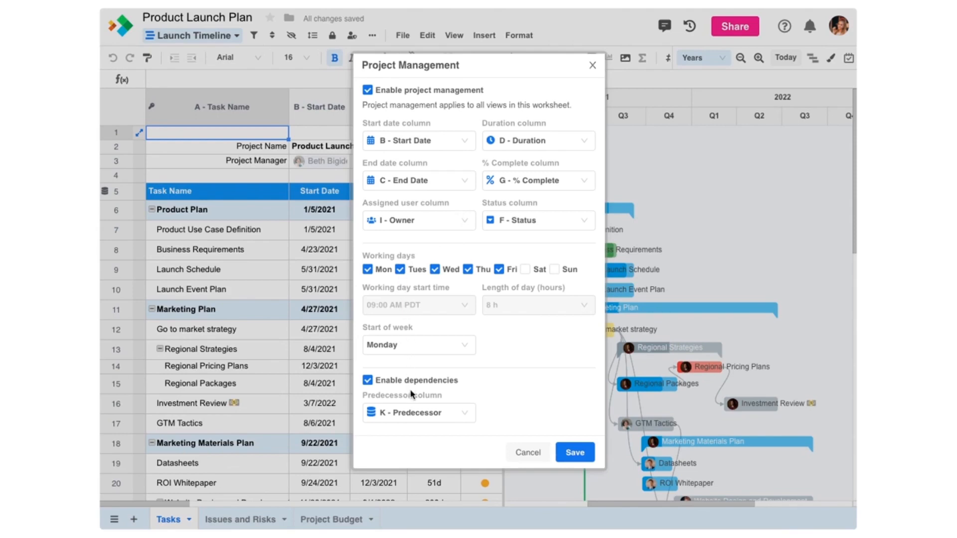
Step: Close the Project Management settings and zoom the timeline out to span more years
left_click(592, 65)
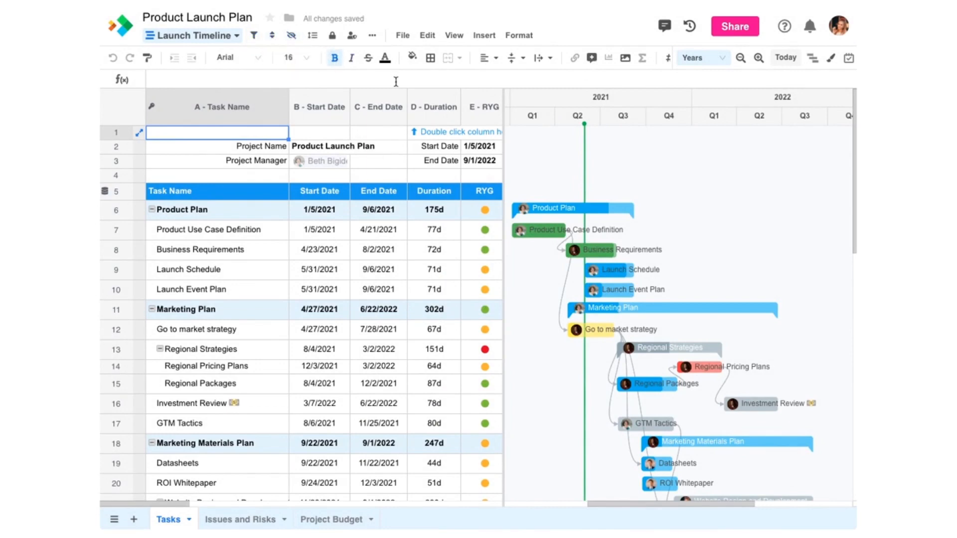
left_click(742, 60)
Step: Adjust the timeline zoom, widen the Gantt chart, and make row 12 taller
left_click(741, 59)
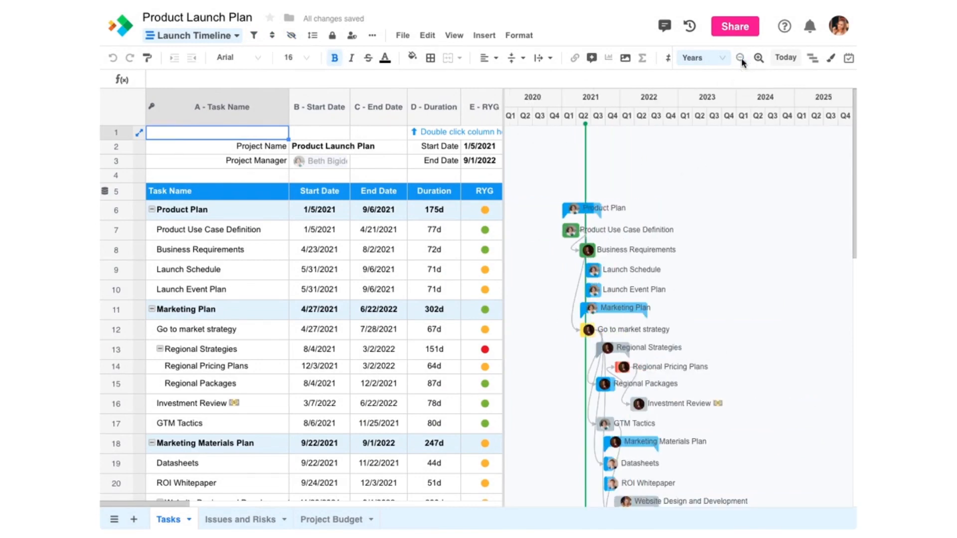
left_click(758, 58)
left_click(758, 59)
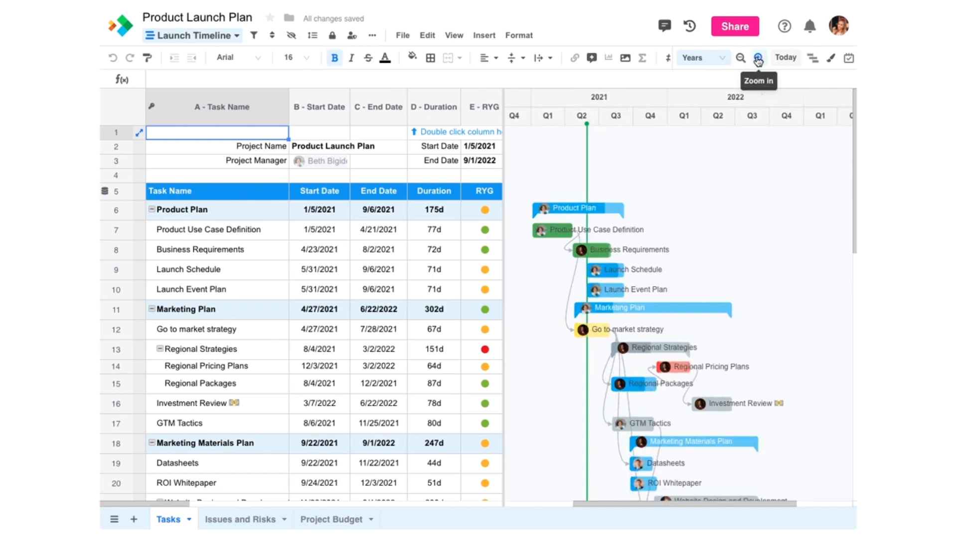
left_click(758, 60)
left_click_drag(719, 504, 700, 505)
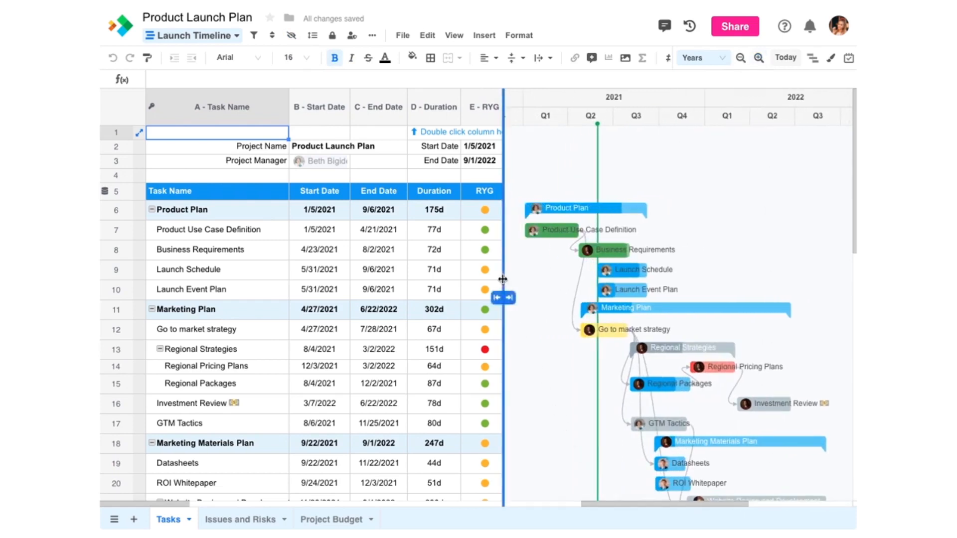
left_click_drag(504, 283, 515, 301)
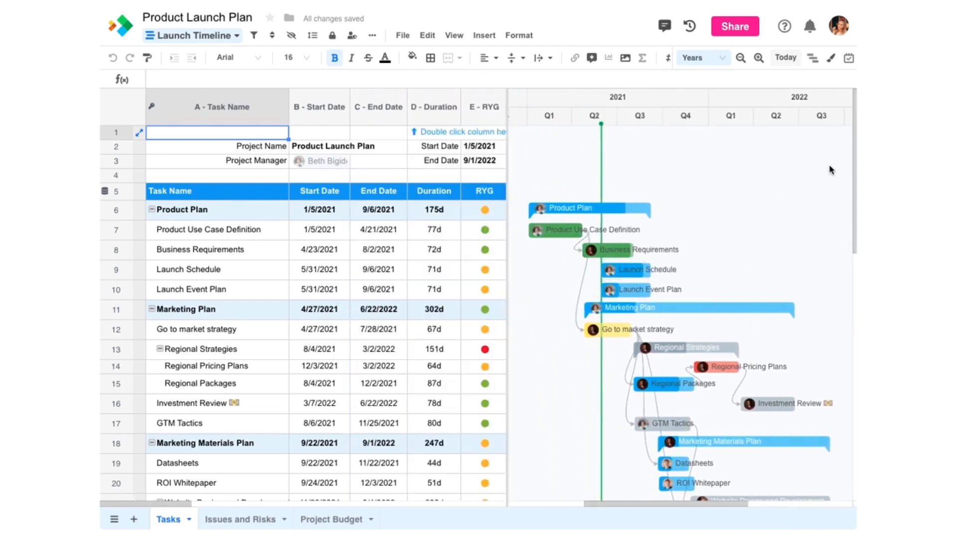
mouse_move(853, 163)
left_mouse_down()
mouse_move(846, 262)
mouse_move(854, 162)
left_mouse_up()
left_click_drag(114, 340, 113, 359)
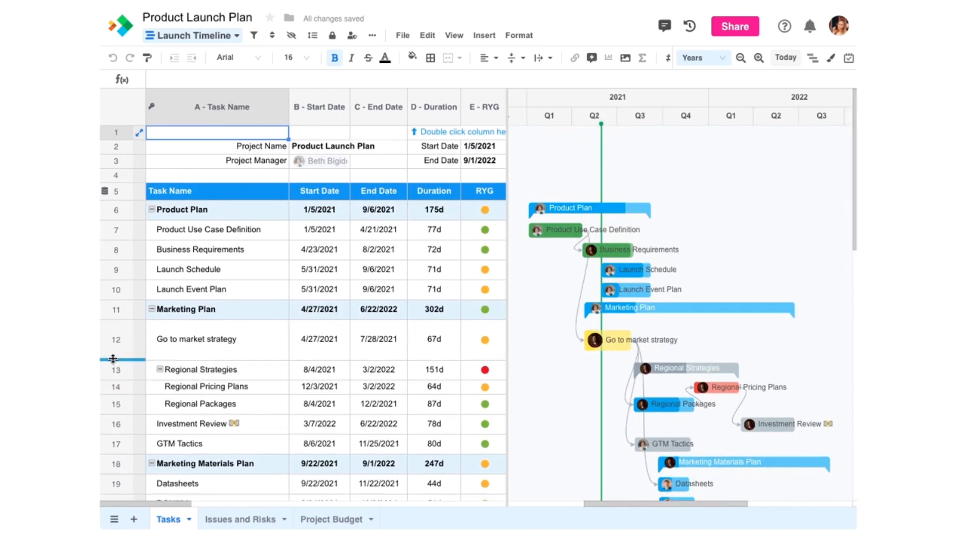
left_click_drag(114, 358, 114, 359)
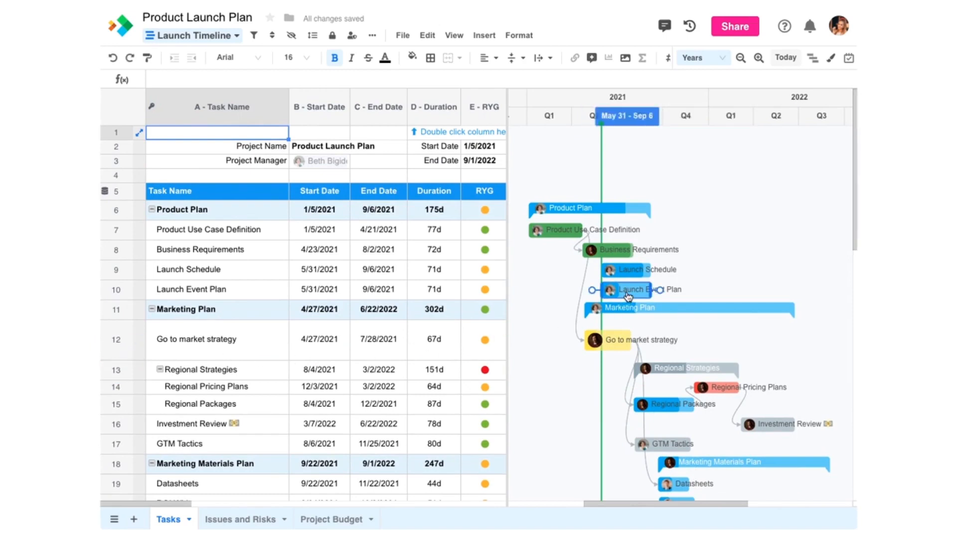
Step: Reschedule Launch Event Plan to run 9/27/2021–4/1/2022
left_click_drag(628, 296, 712, 296)
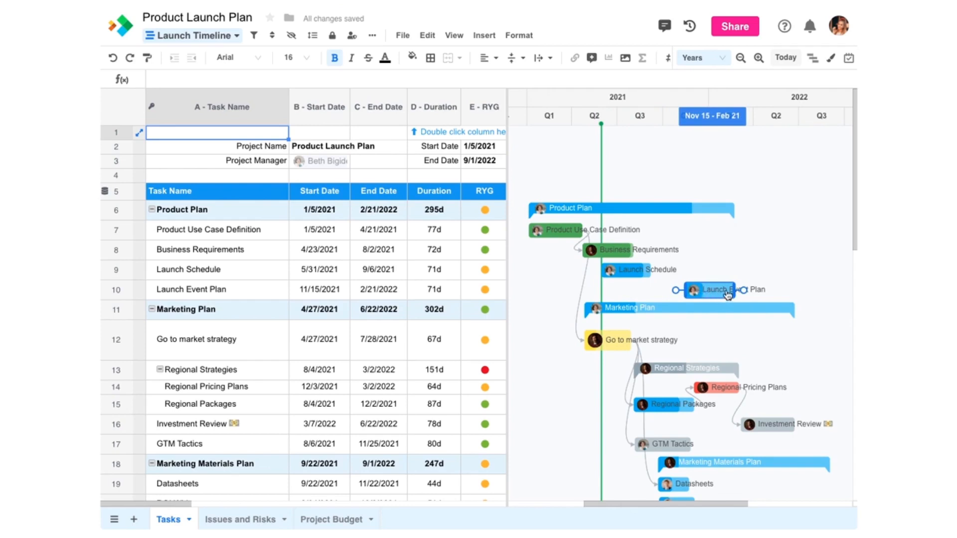
left_click_drag(734, 290, 754, 289)
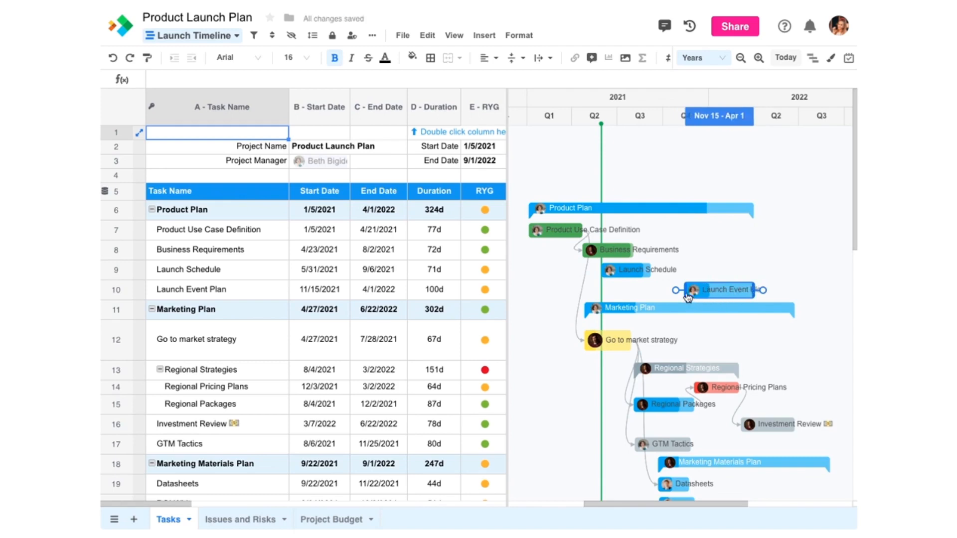
left_click_drag(685, 291, 661, 294)
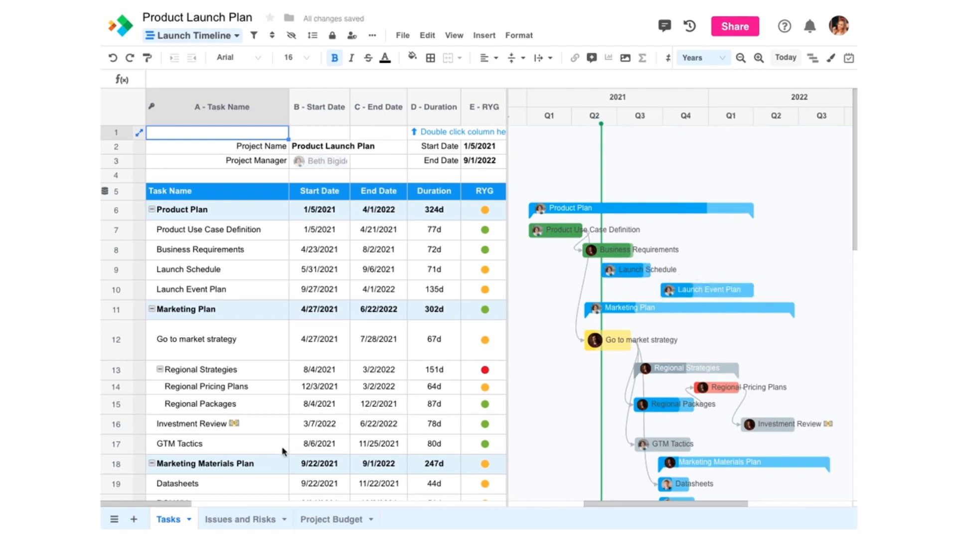
left_click_drag(177, 506, 253, 503)
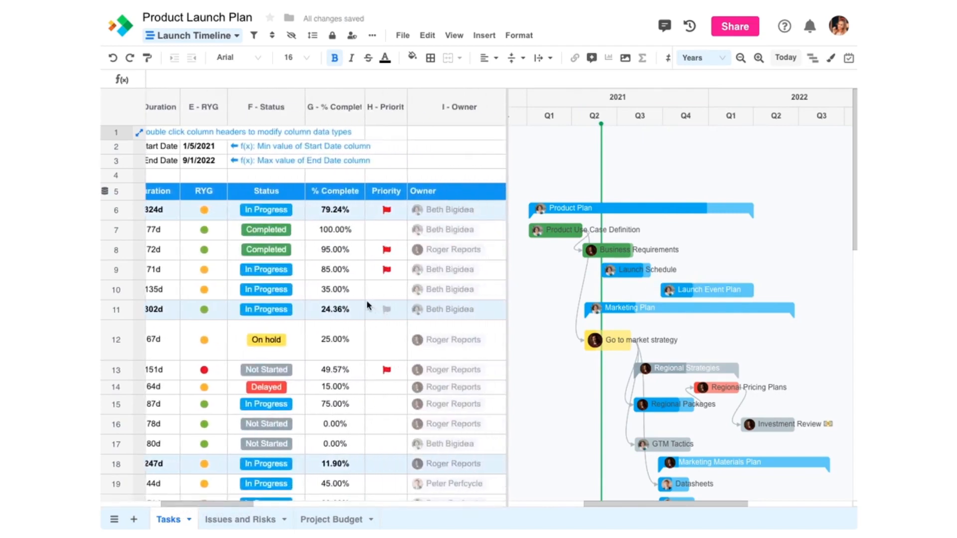
Step: Set Launch Event Plan's % Complete to 85
left_click(348, 289)
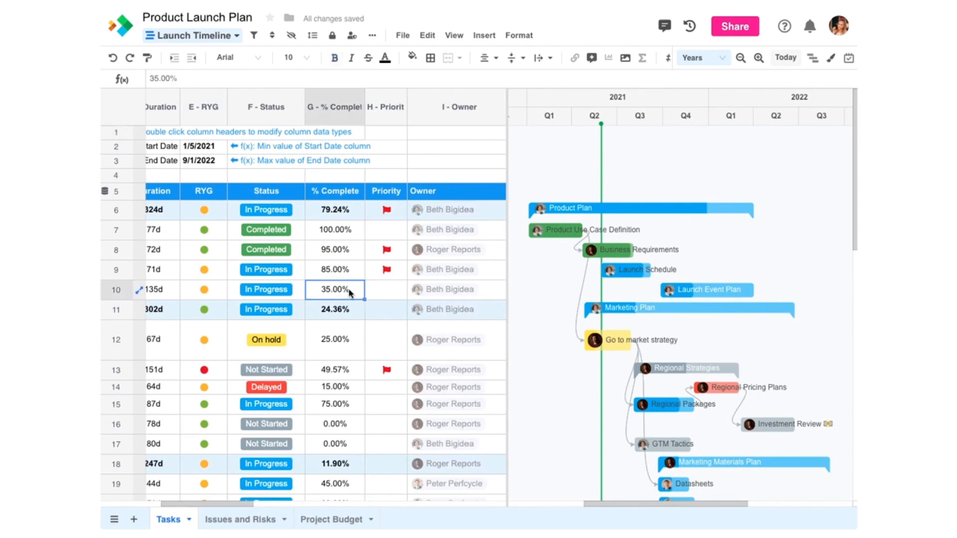
type("85")
key("Return")
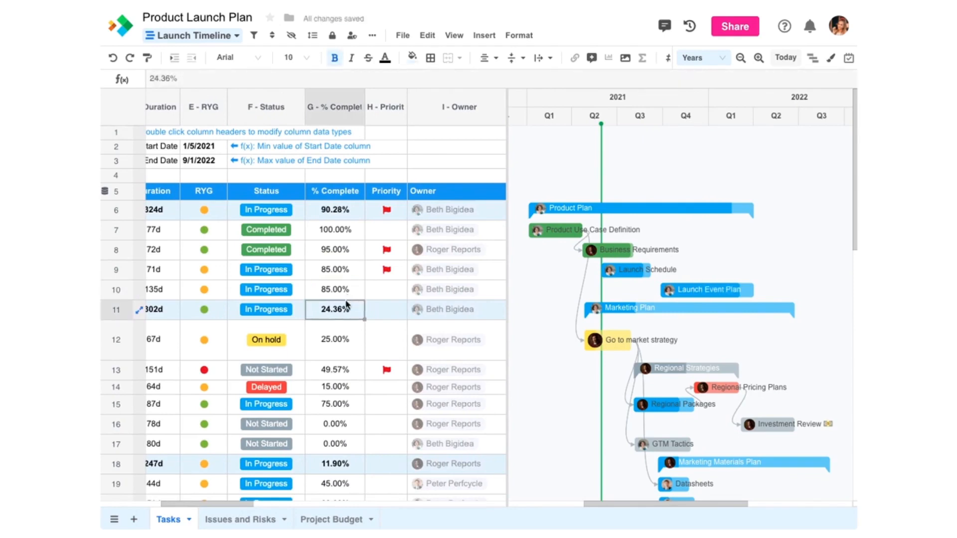
left_click_drag(185, 504, 125, 515)
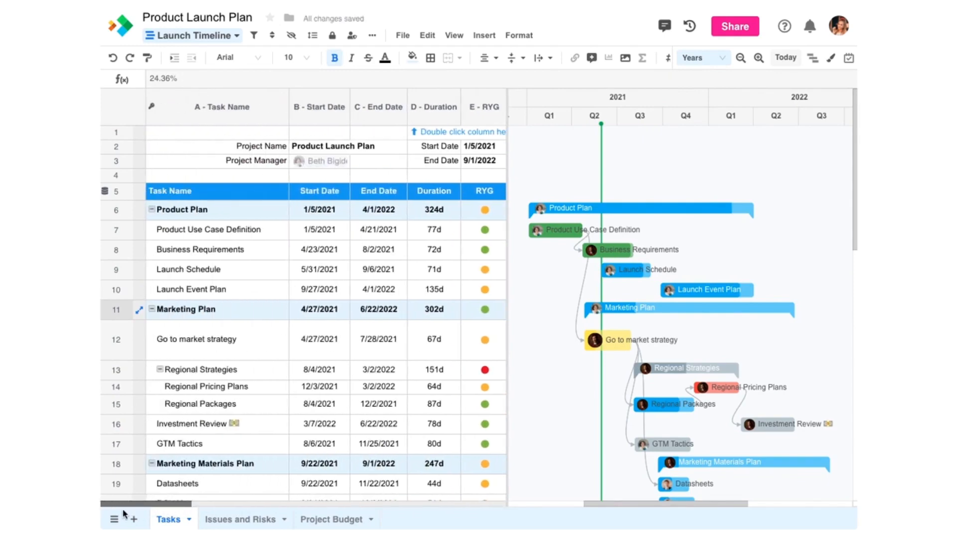
Step: Indent Launch Event Plan under Launch Schedule and reschedule it to 7/15/2021–1/24/2022
left_click(122, 289)
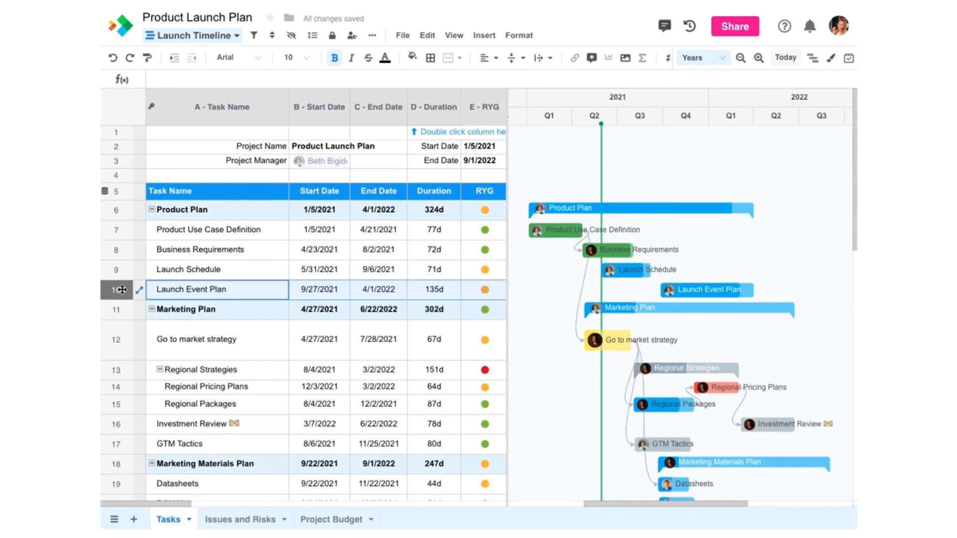
left_click(177, 61)
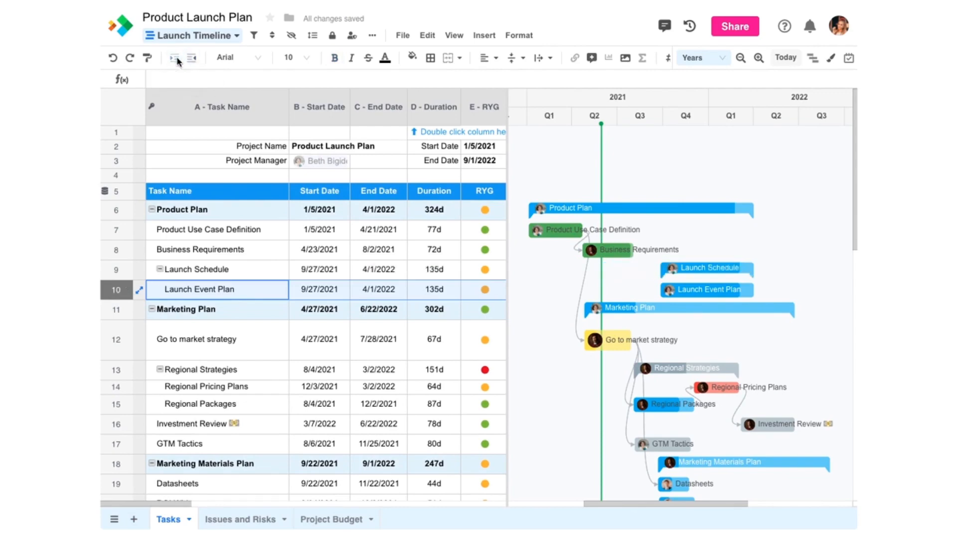
mouse_move(670, 292)
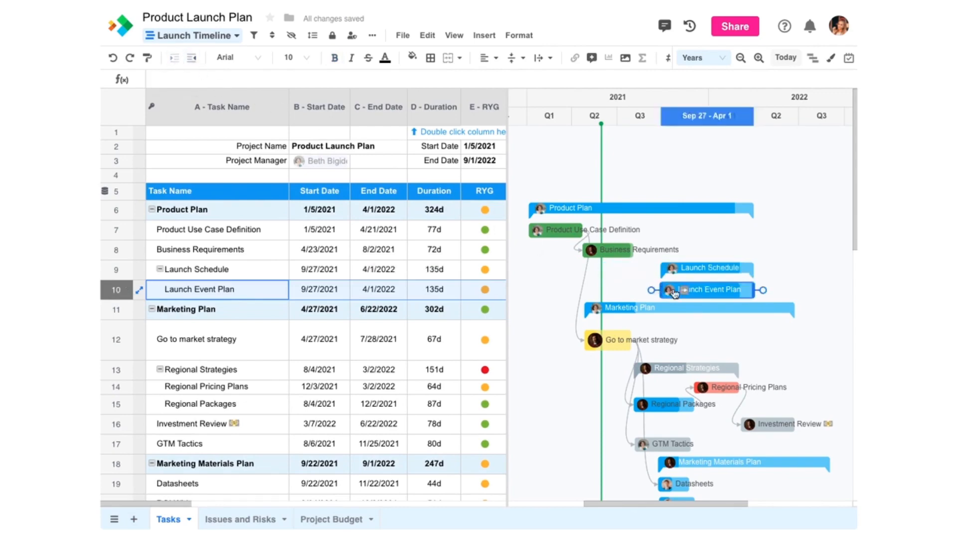
left_click_drag(662, 291, 624, 291)
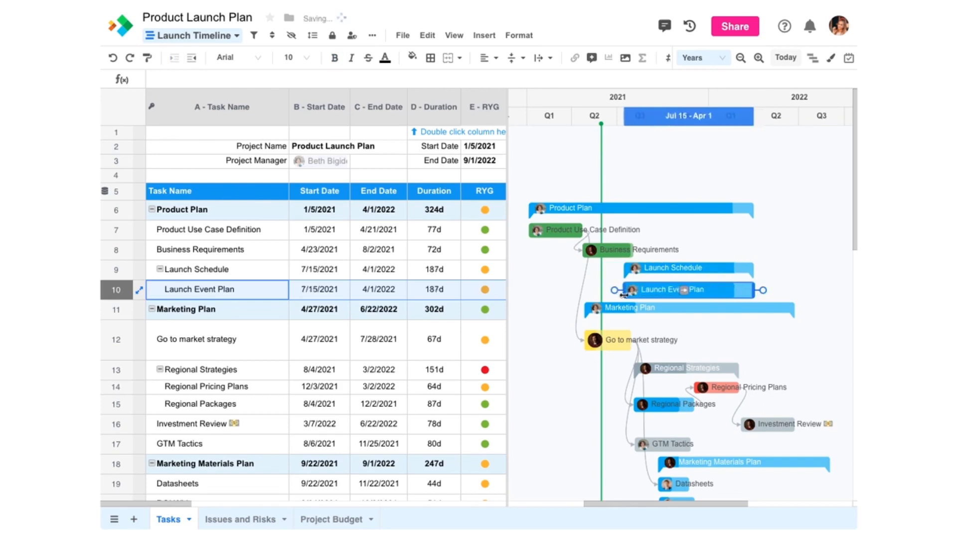
left_click_drag(745, 293, 720, 291)
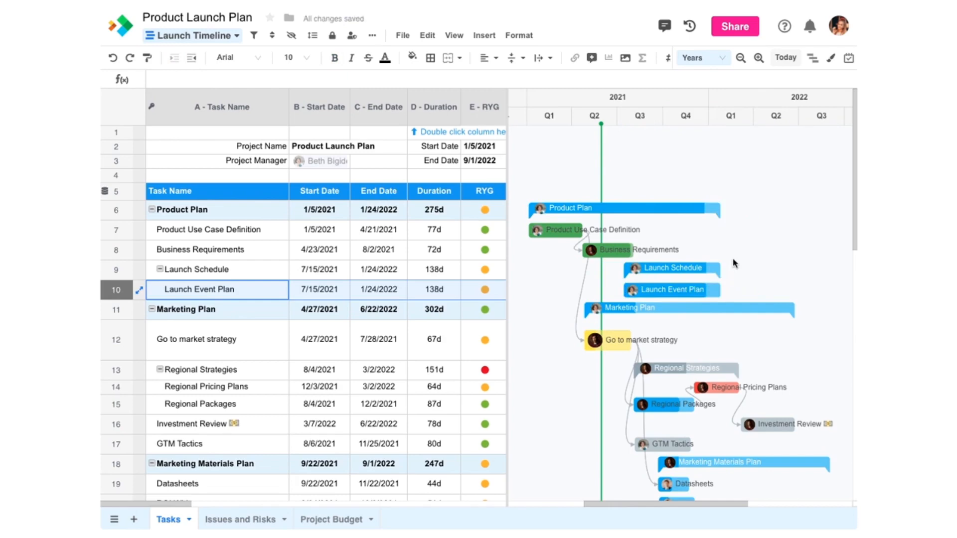
left_click(851, 60)
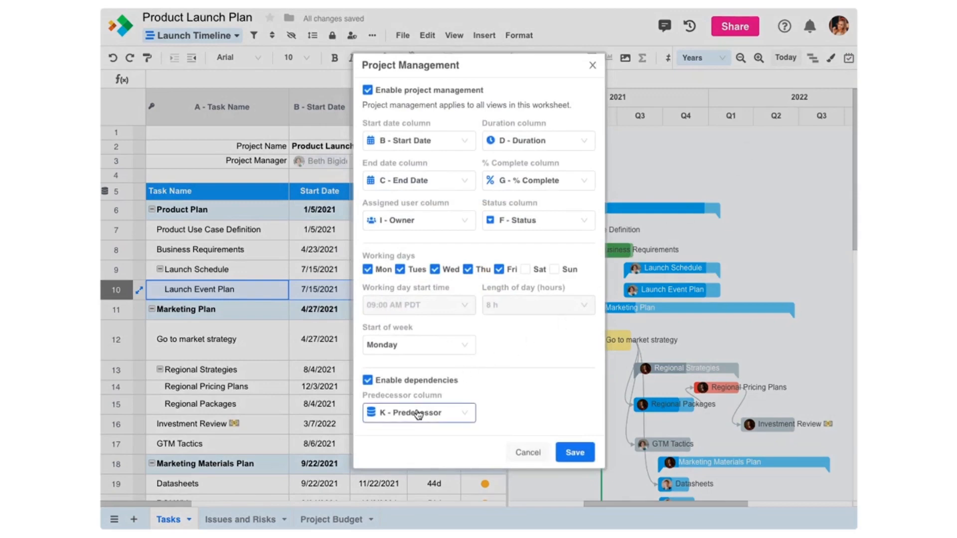
left_click(520, 452)
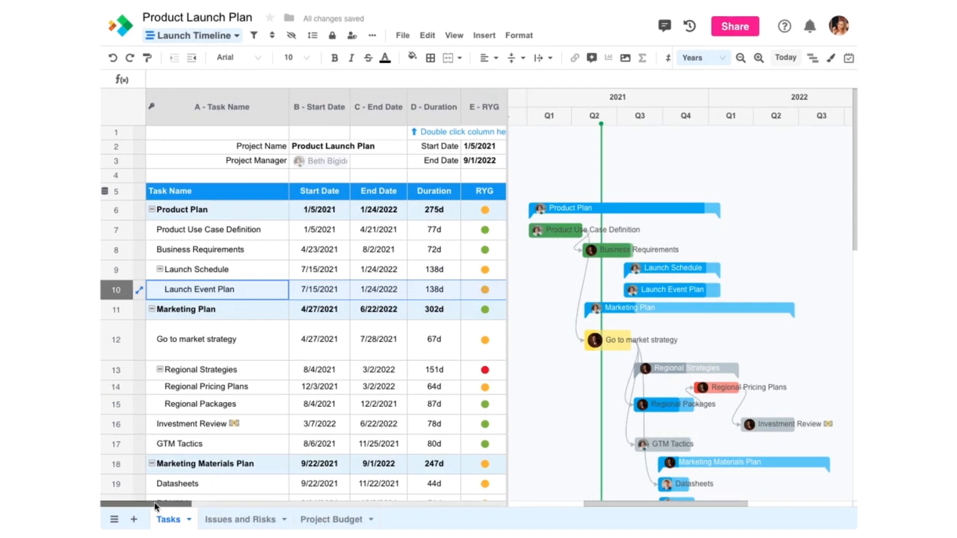
left_click_drag(169, 504, 309, 508)
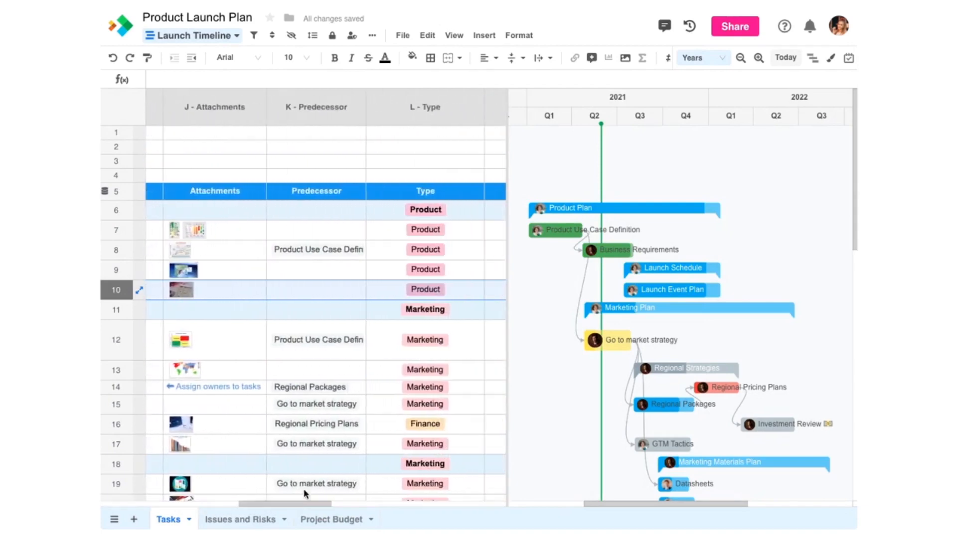
double_click(336, 116)
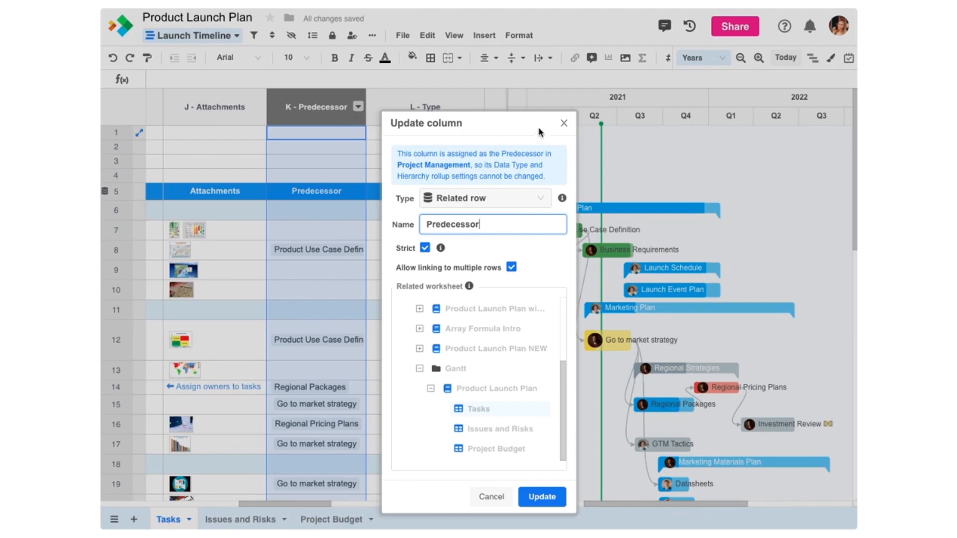
left_click(563, 124)
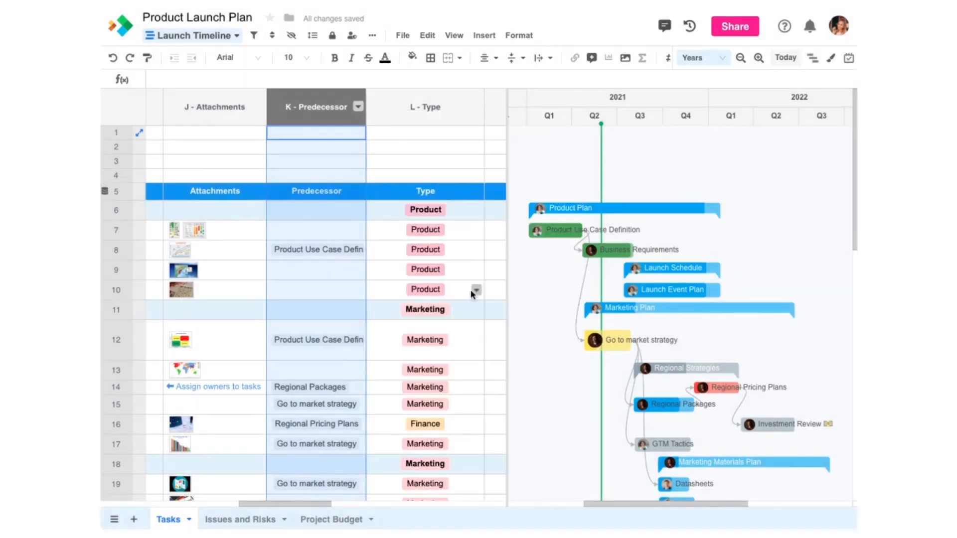
left_click_drag(283, 505, 227, 506)
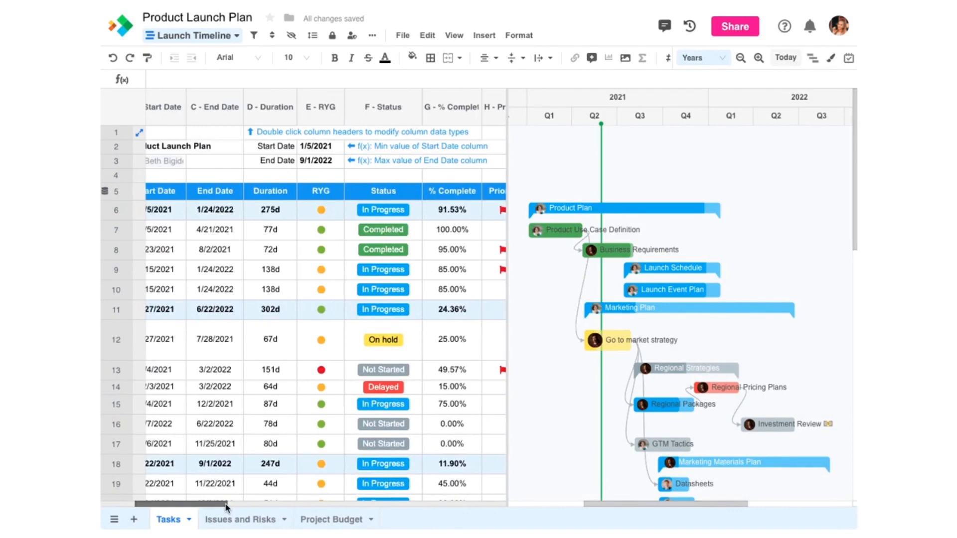
Step: Extend Go to market strategy to end Sep 27, then undo an earlier move of Investment Review
mouse_move(598, 341)
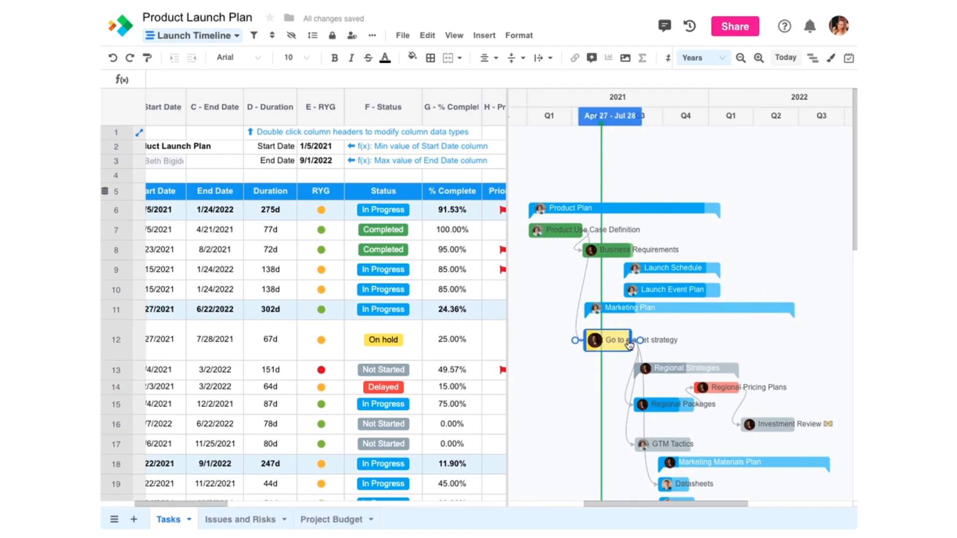
left_click_drag(629, 340, 659, 340)
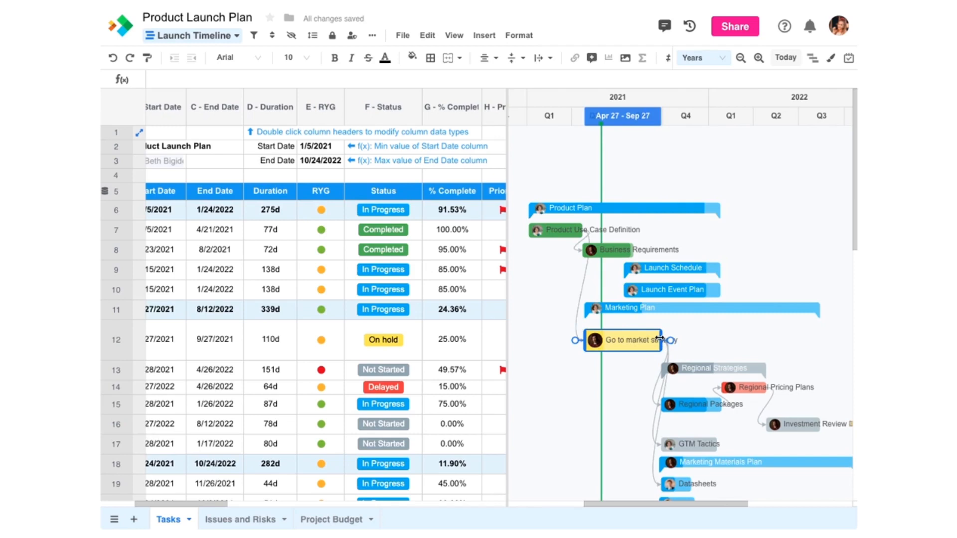
left_click_drag(792, 429, 765, 431)
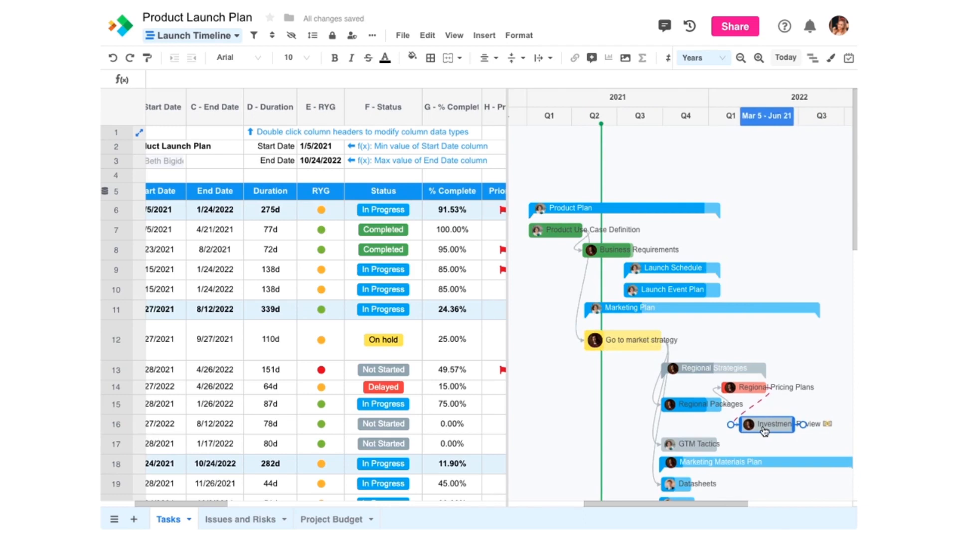
left_click_drag(766, 431, 765, 432)
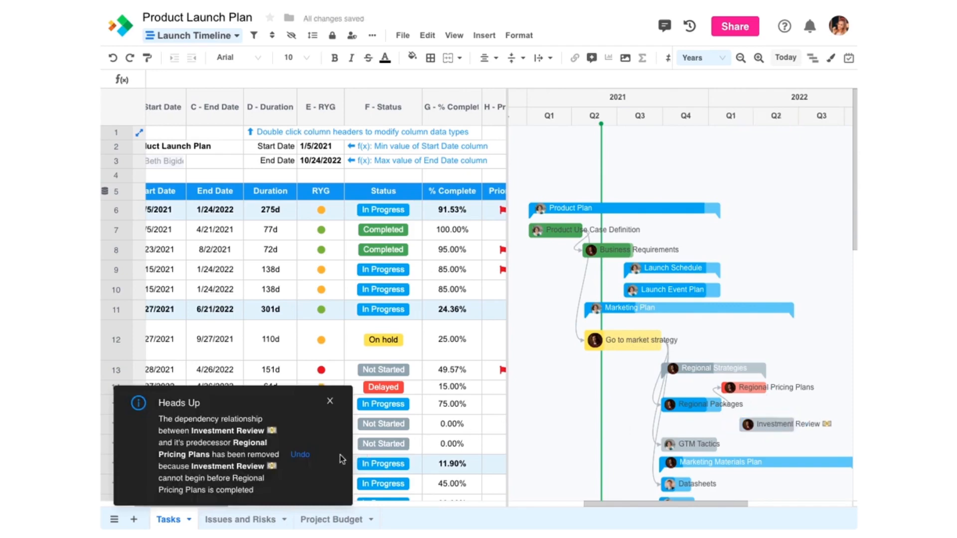
left_click(309, 460)
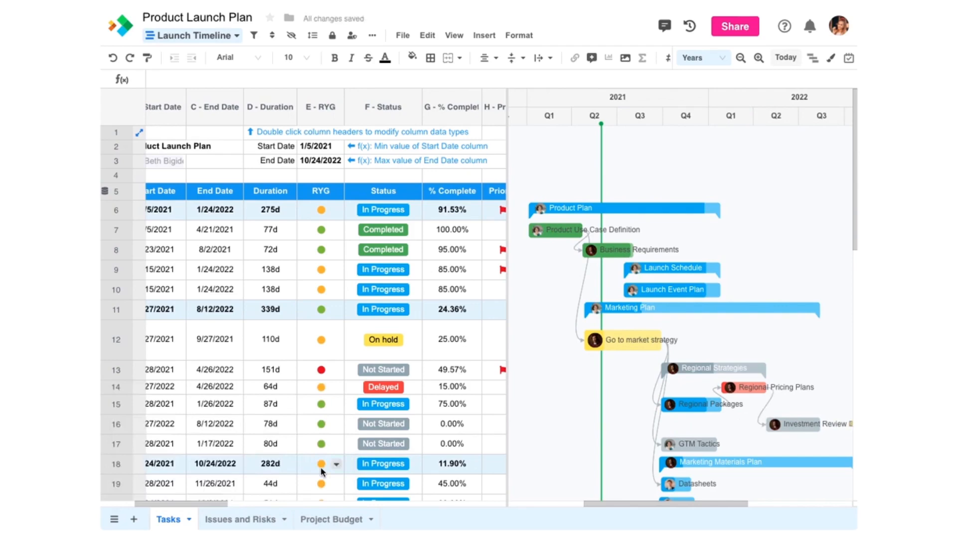
Step: Give Launch a 10/17/2022 start date and a 0 duration, making it a milestone
scroll(322, 471, "down", 8)
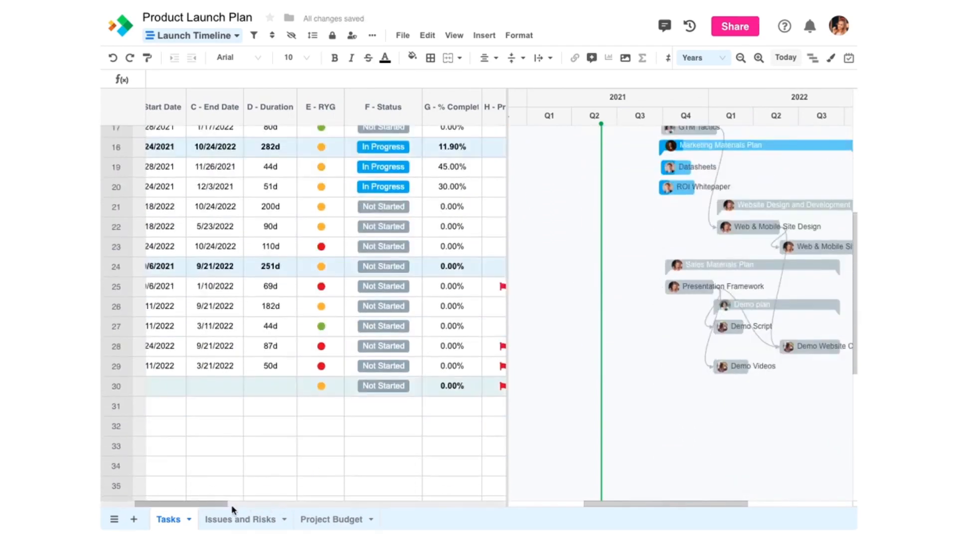
left_click_drag(231, 504, 164, 508)
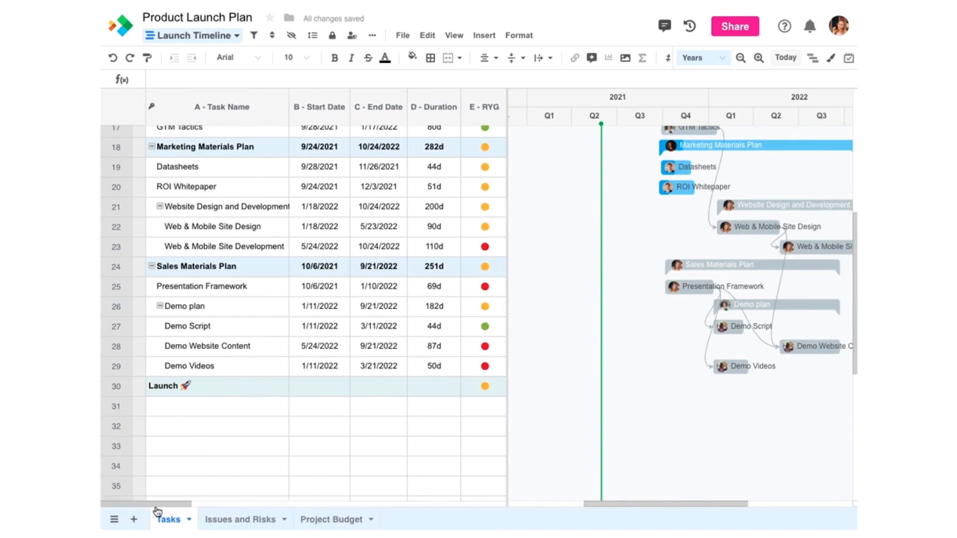
left_click(315, 392)
type("10")
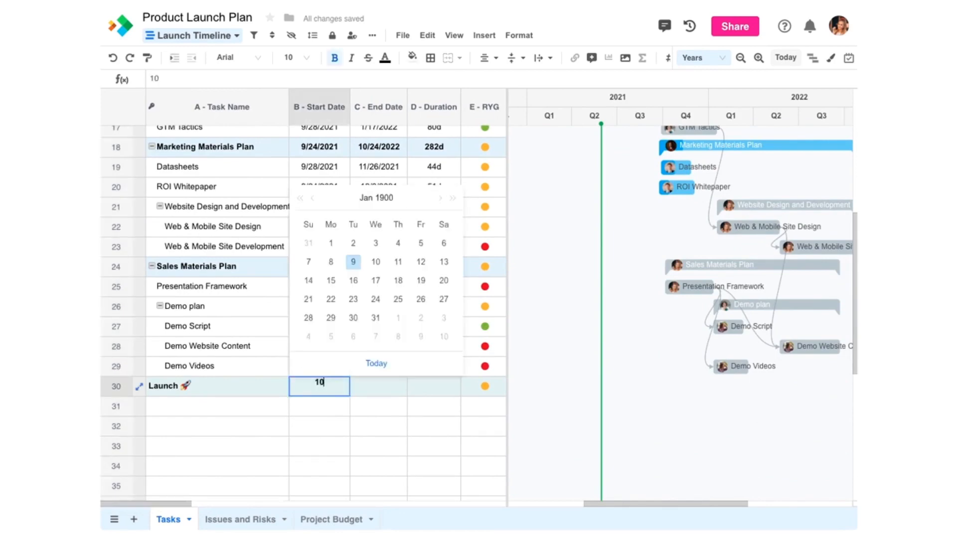
type("/17/")
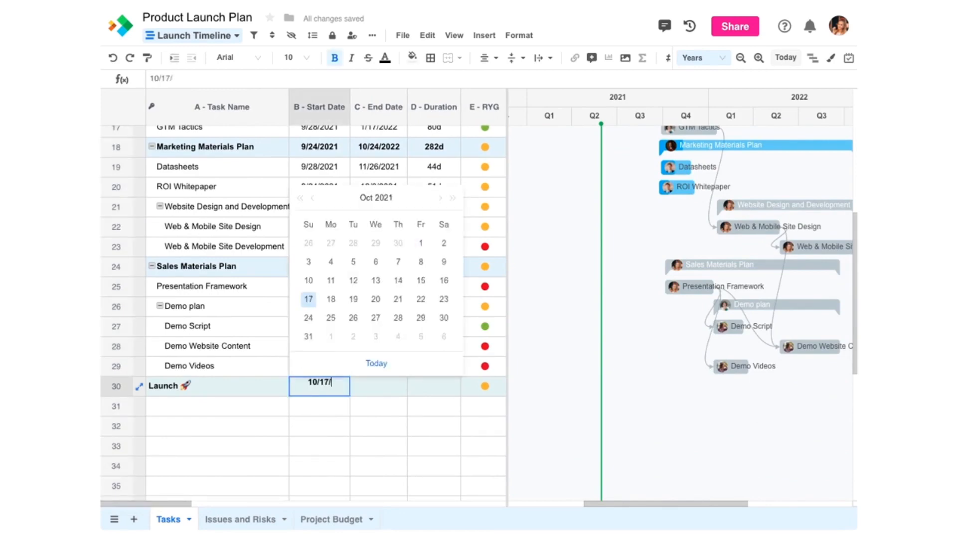
type("2022")
key("Tab")
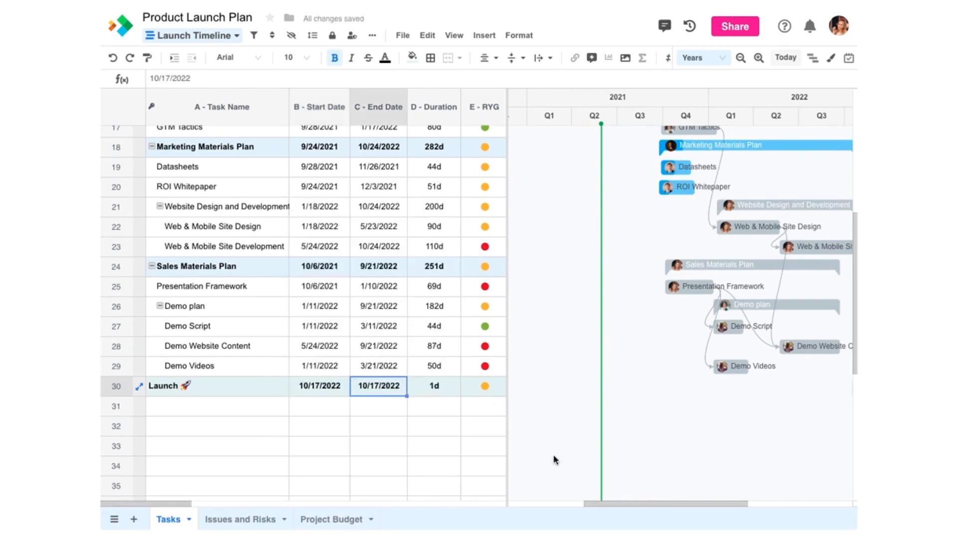
left_click_drag(608, 507, 654, 506)
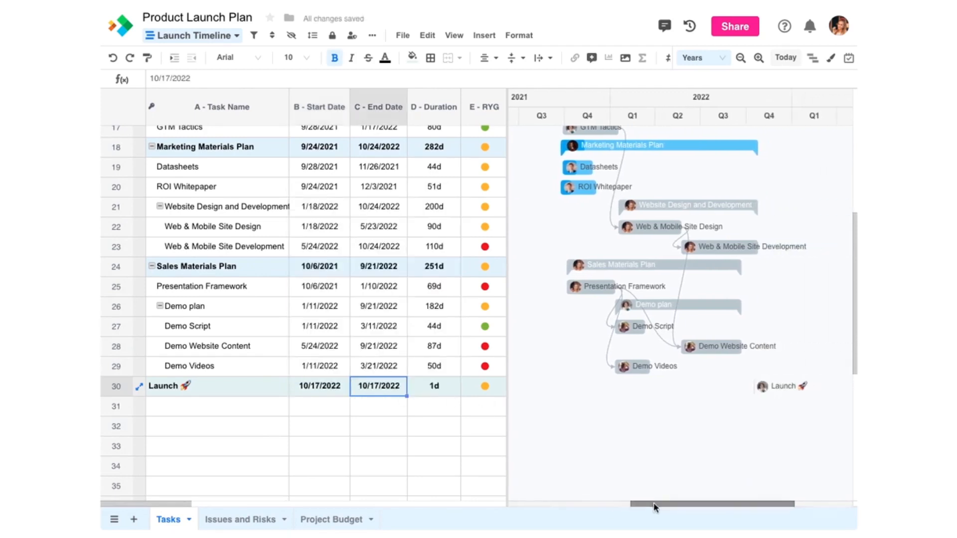
left_click(436, 395)
type("0")
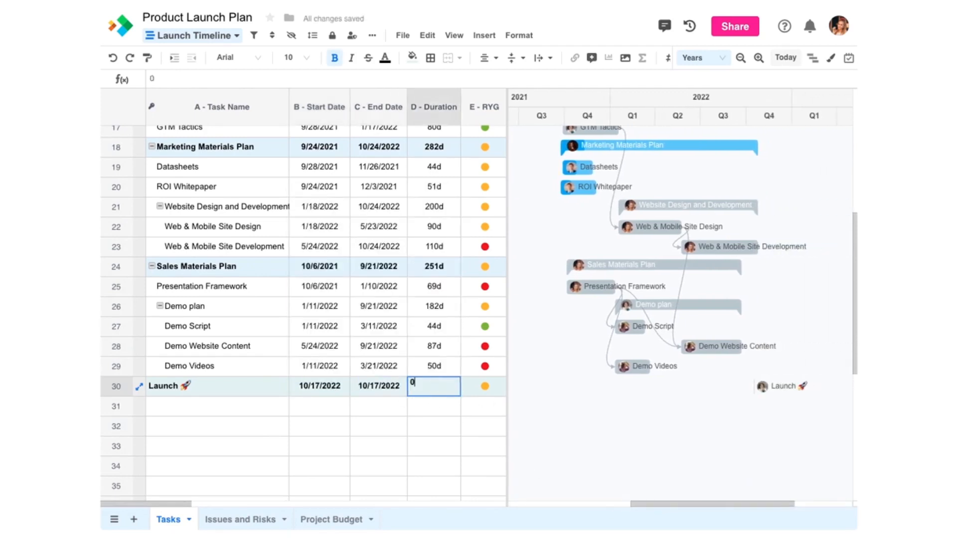
key("Return")
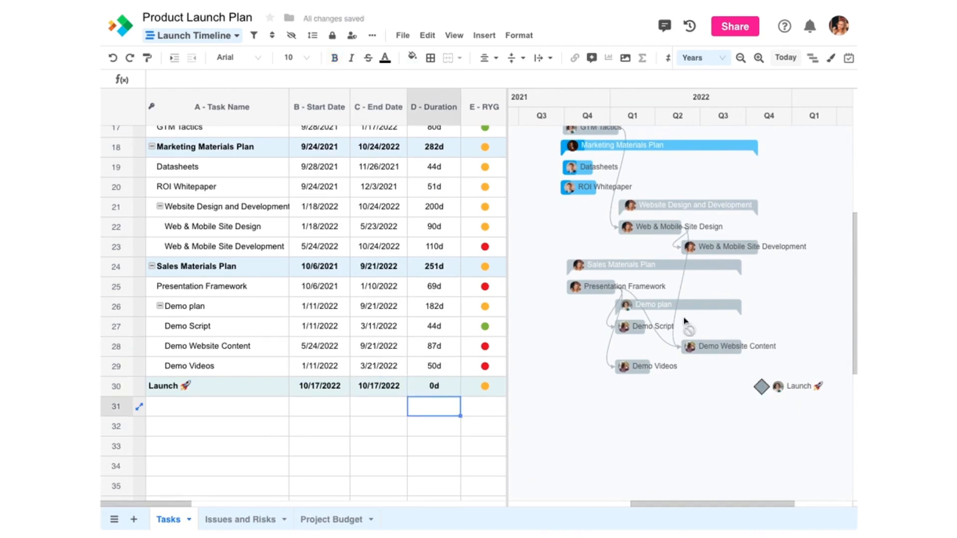
Step: Make Launch depend on Web & Mobile Site Development and highlight the critical path
mouse_move(749, 250)
left_click_drag(766, 253, 763, 391)
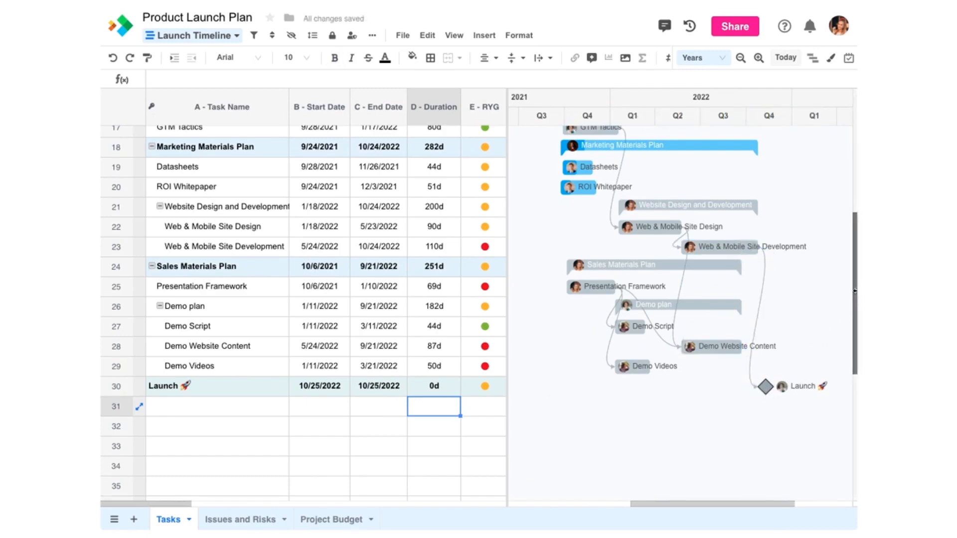
left_click_drag(855, 233, 854, 135)
left_click(814, 60)
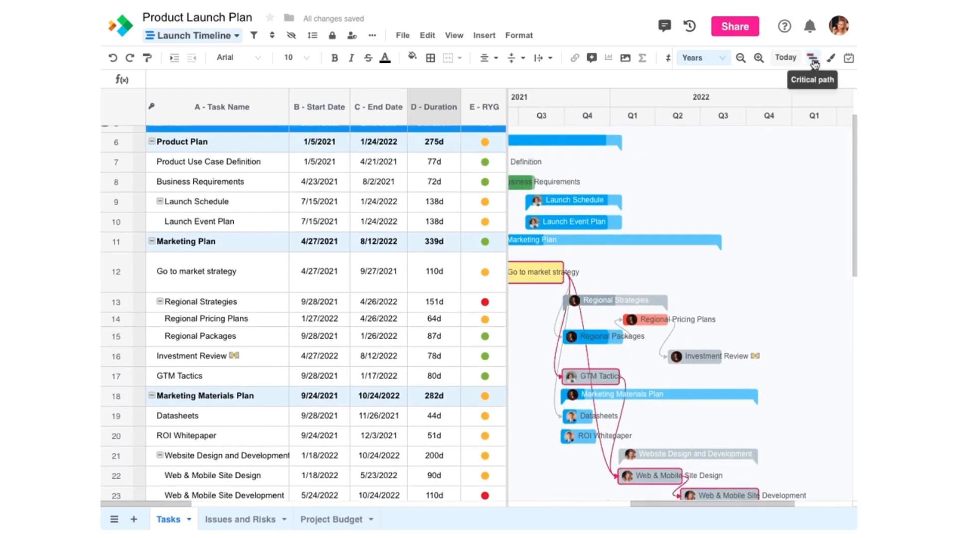
Step: Zoom the Gantt timeline out to show 2023, then back in
left_click(742, 59)
left_click(743, 61)
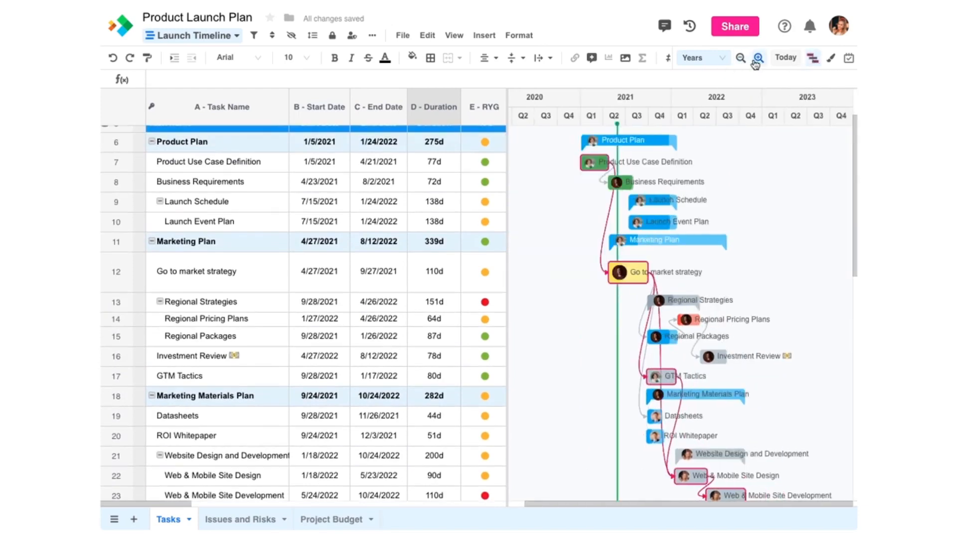
left_click(758, 57)
left_click_drag(660, 505, 675, 505)
mouse_move(853, 180)
left_mouse_down()
mouse_move(850, 245)
mouse_move(852, 170)
left_mouse_up()
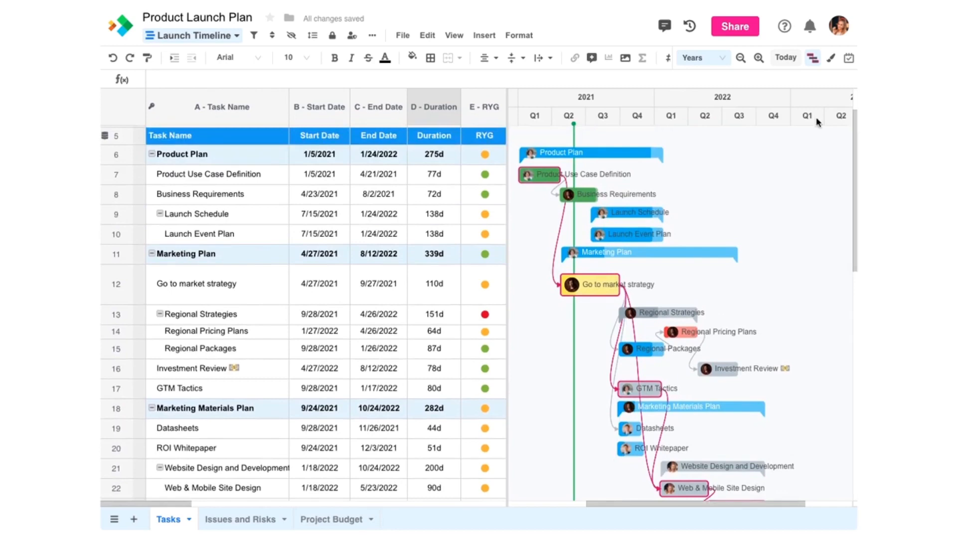
Step: Label the Gantt task bars with start dates and colour all bars a single orange
left_click(831, 60)
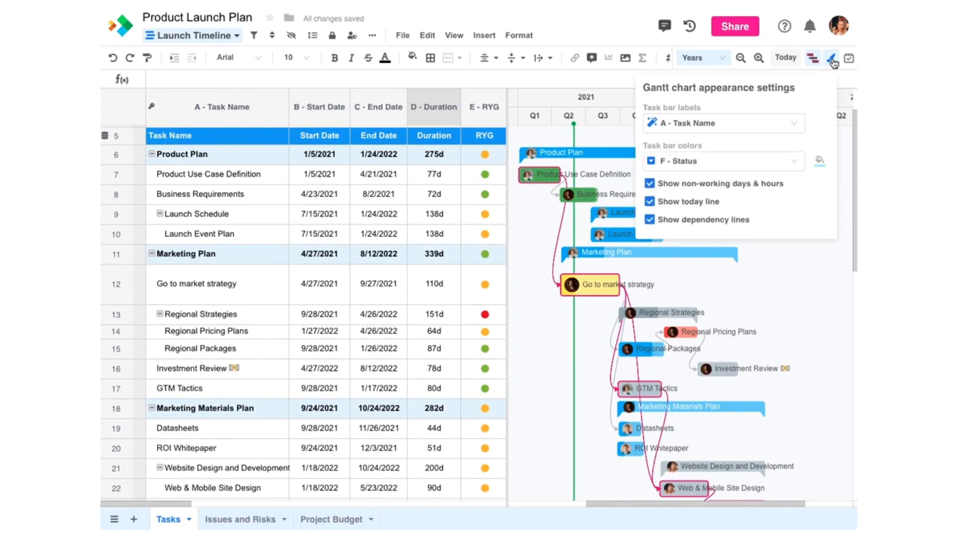
left_click(740, 125)
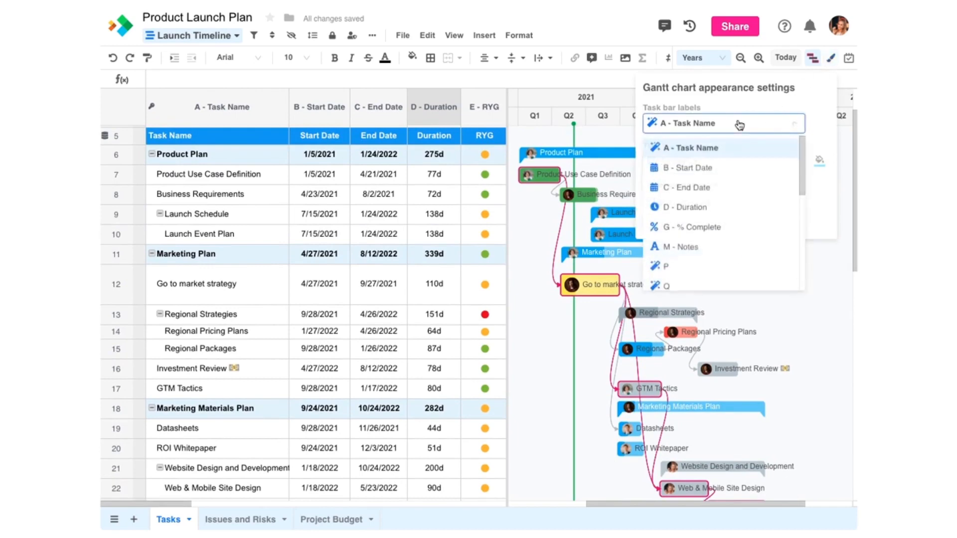
left_click(704, 169)
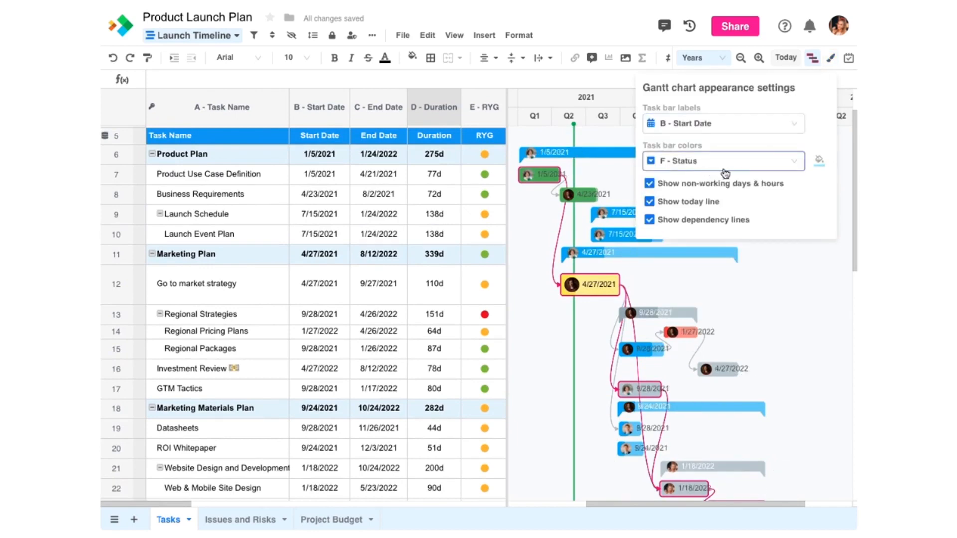
left_click(807, 166)
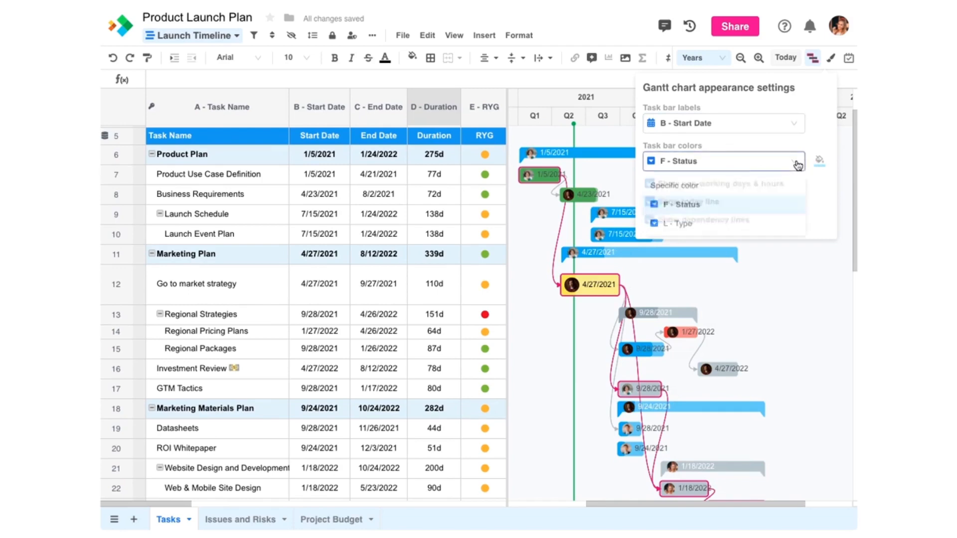
left_click(775, 184)
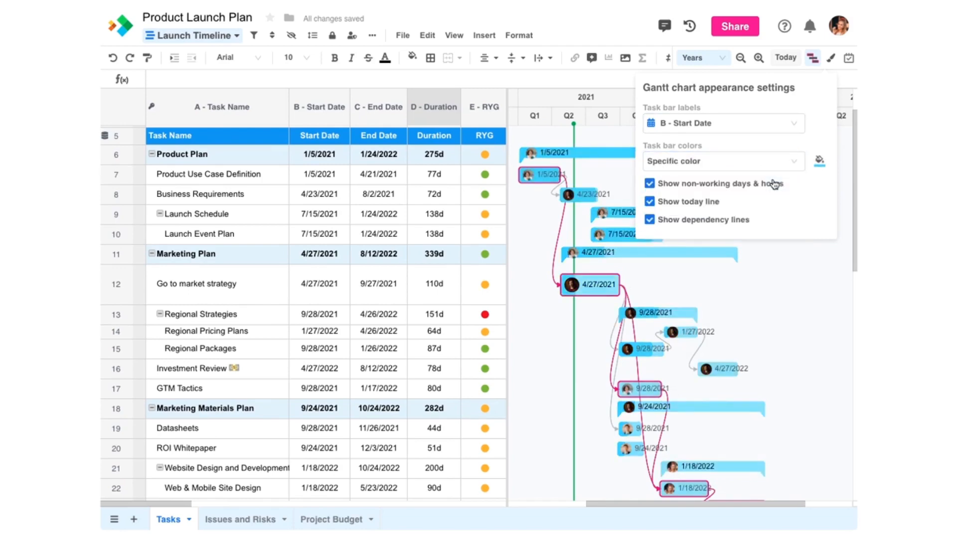
left_click(819, 160)
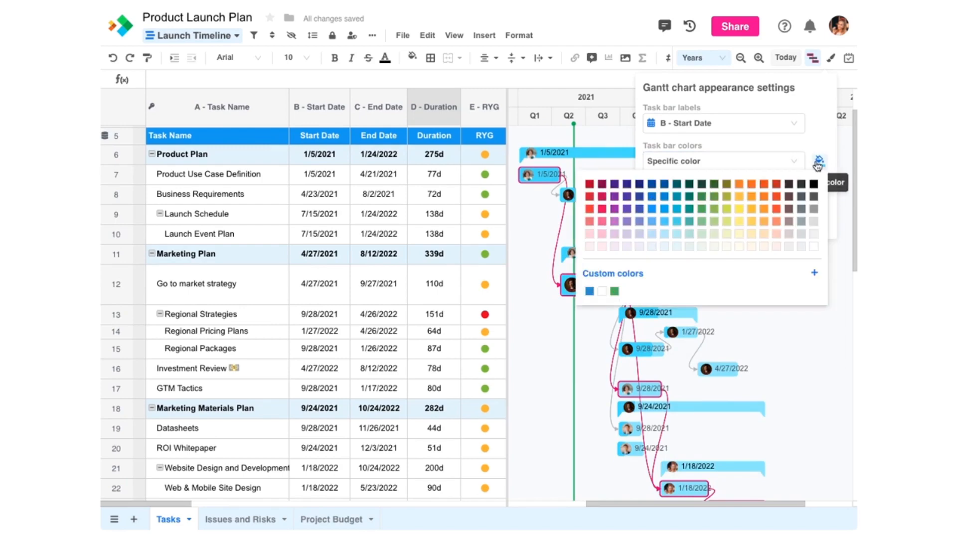
left_click(764, 209)
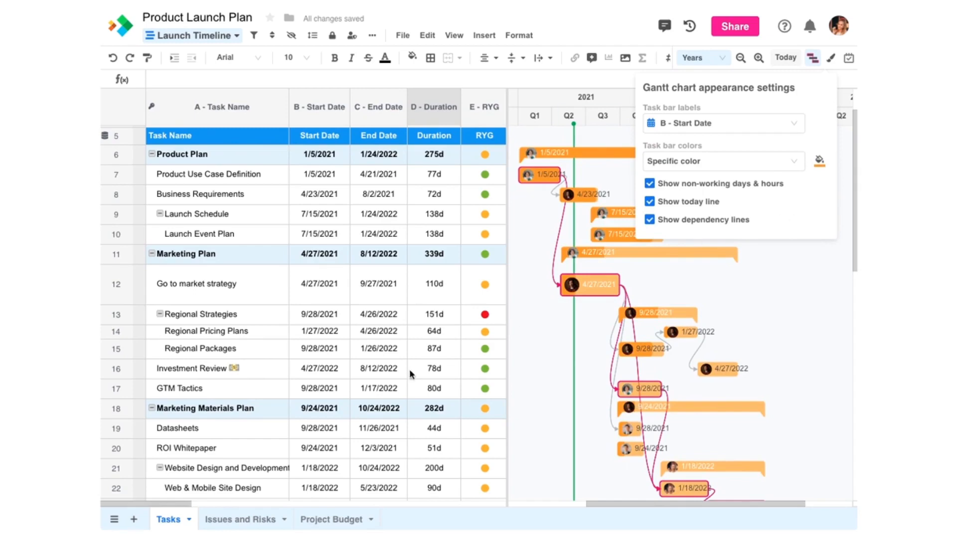
Step: Colour the Gantt task bars by the L - Type column instead
left_click_drag(175, 504, 339, 516)
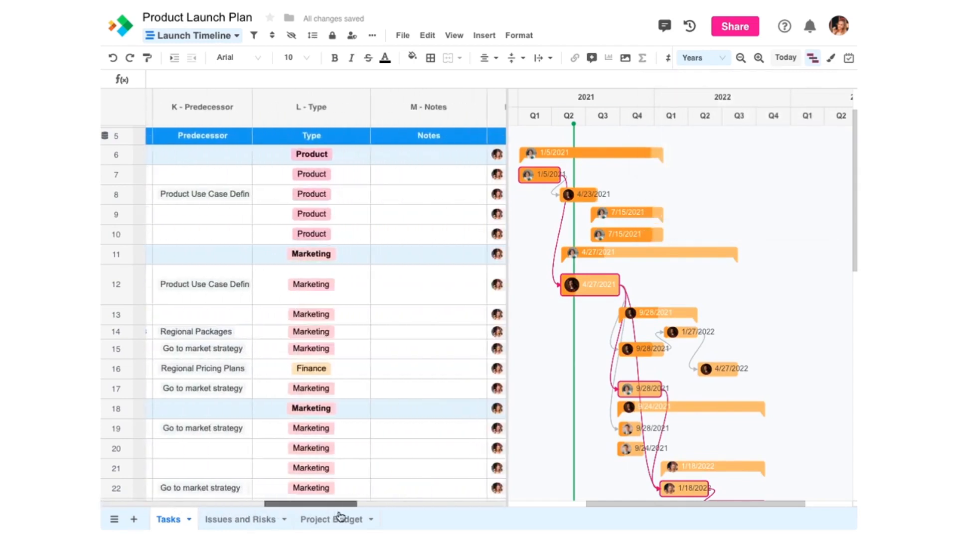
left_click(831, 58)
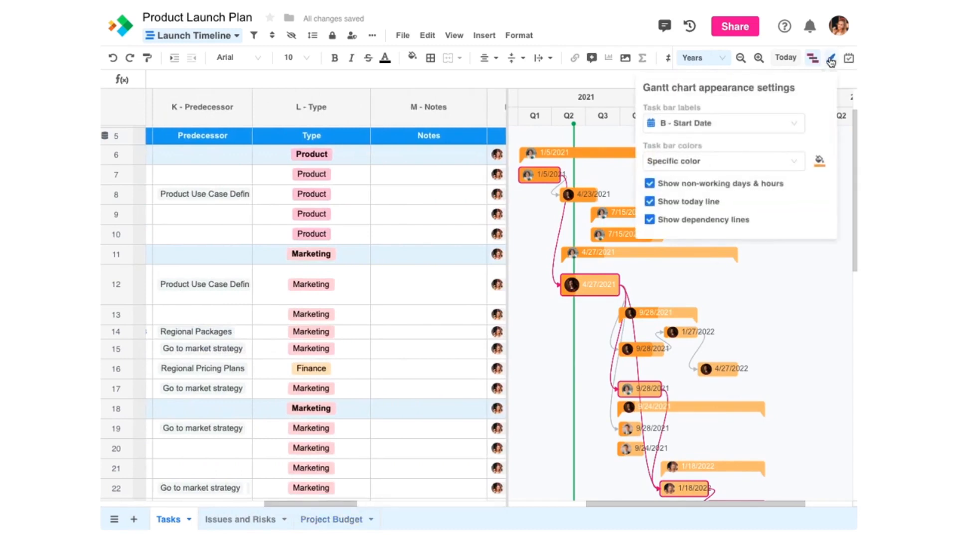
left_click(688, 167)
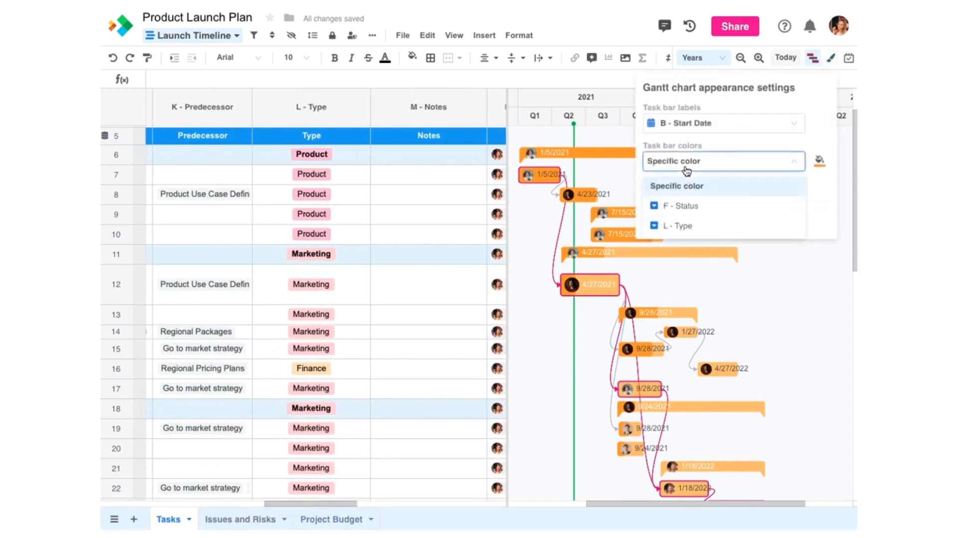
left_click(664, 226)
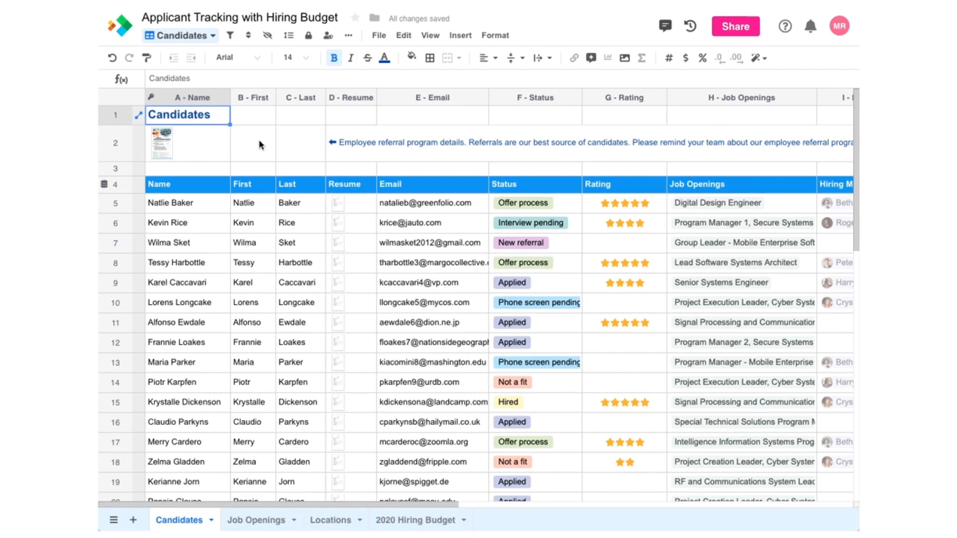
Step: Bring up the Applicant Tracking with Hiring Budget workbook on its Candidates sheet
mouse_move(253, 181)
Step: Create a new Form view on the Candidates sheet named 'Application Form' and save it
left_click(191, 40)
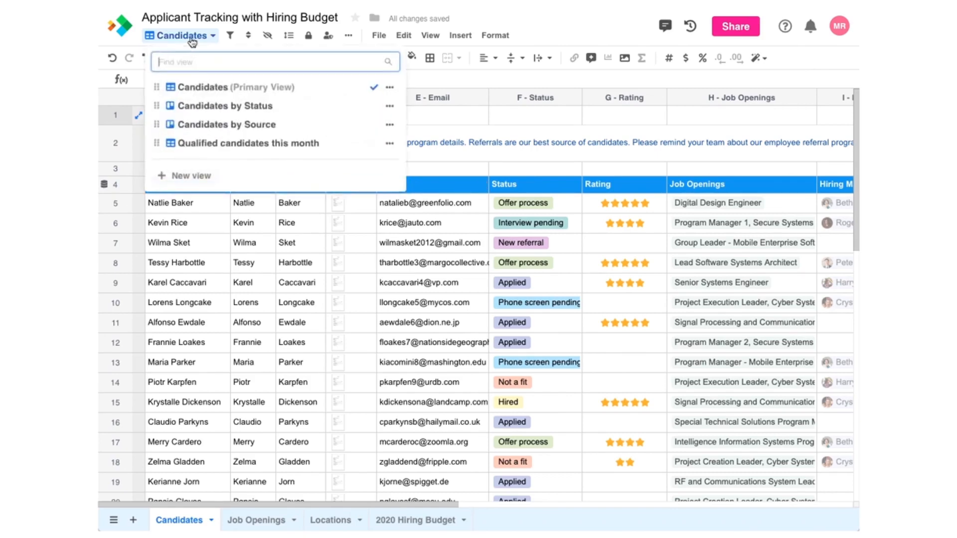
left_click(182, 177)
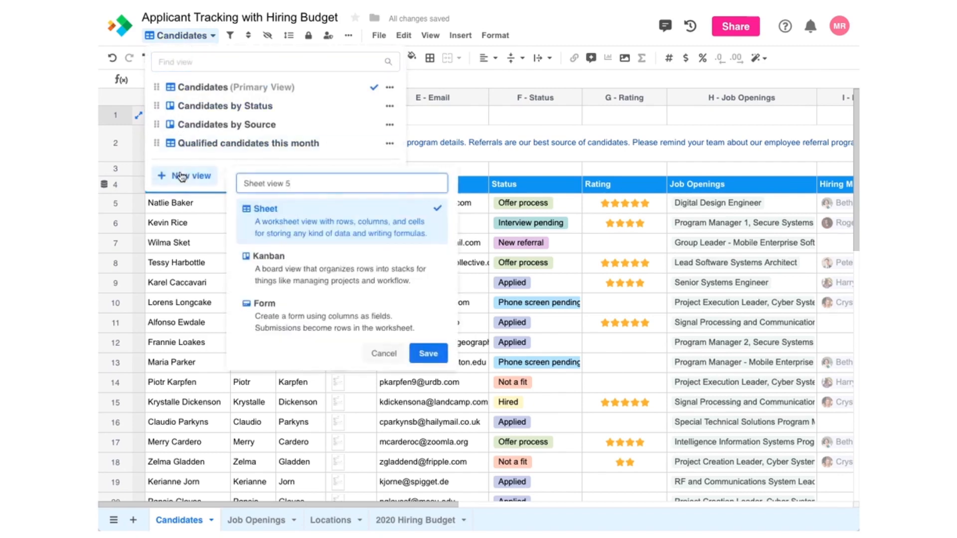
left_click(266, 309)
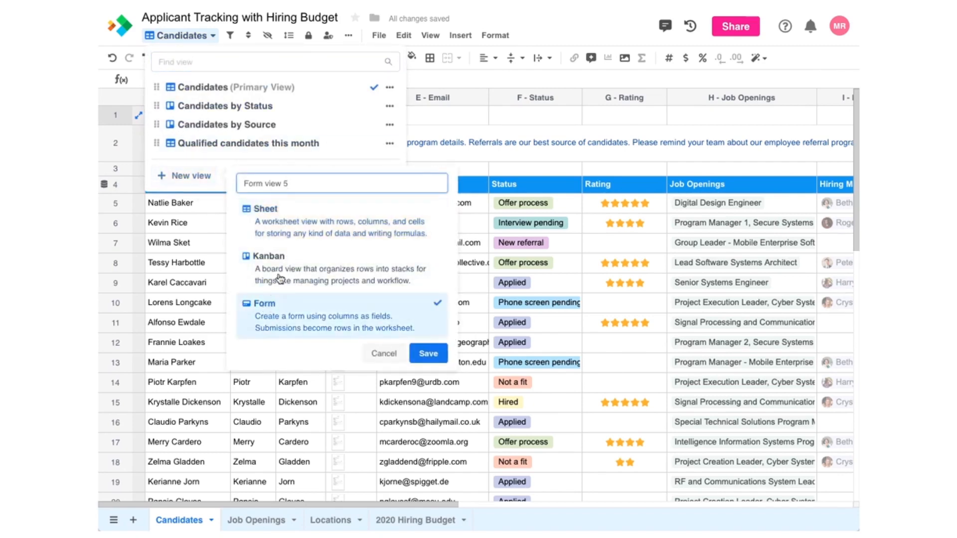
left_click_drag(302, 183, 242, 183)
type("Application Form")
left_click(424, 355)
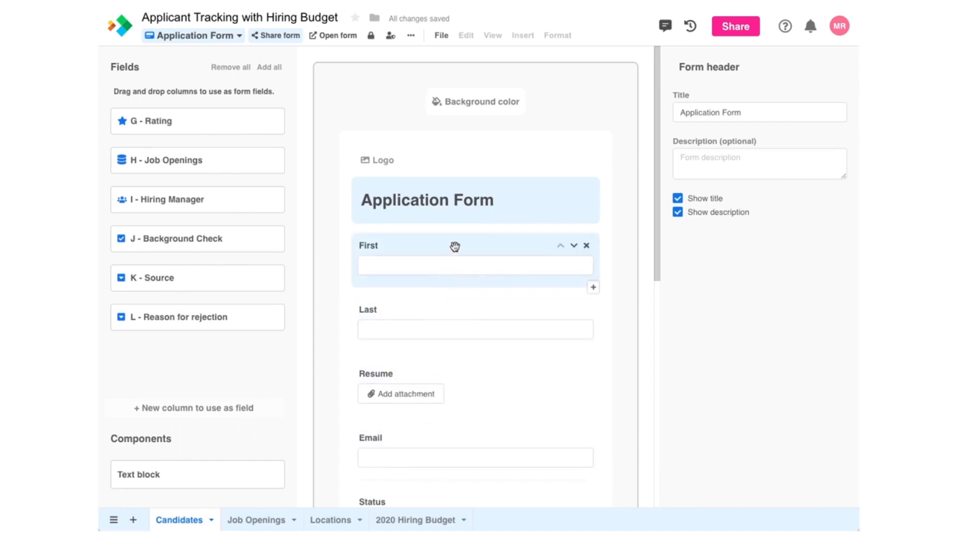
Step: Paste the short description text into the form's description
left_click(704, 162)
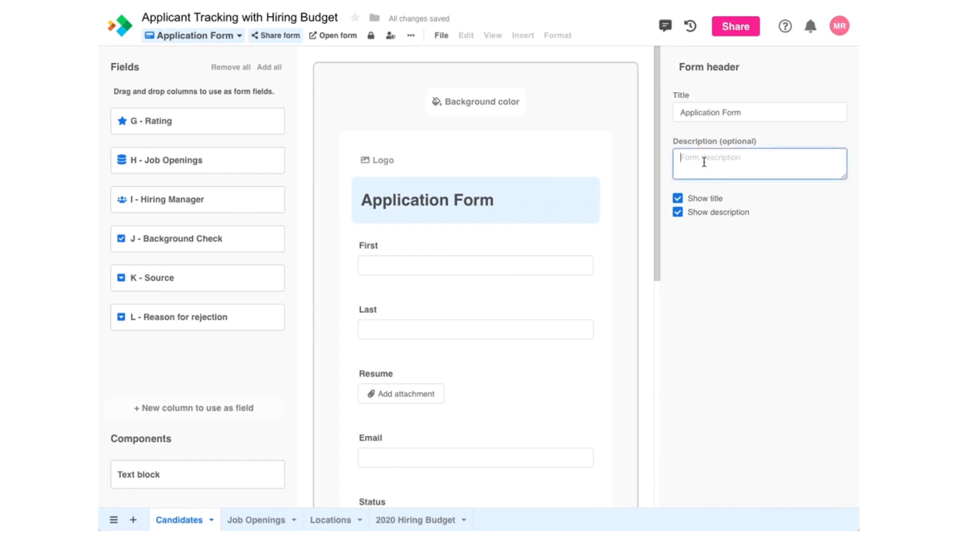
type("Please complete this form and attach your resume. We'll get back to you as soon as possible.")
left_click(533, 247)
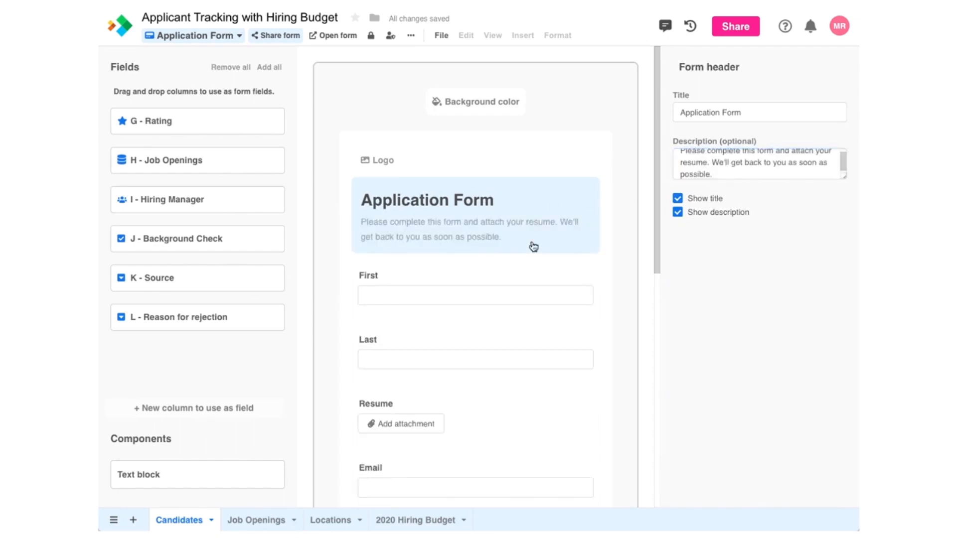
Step: Upload FakeCompany-Logo.png from the device as the form logo
left_click(391, 160)
left_click(334, 284)
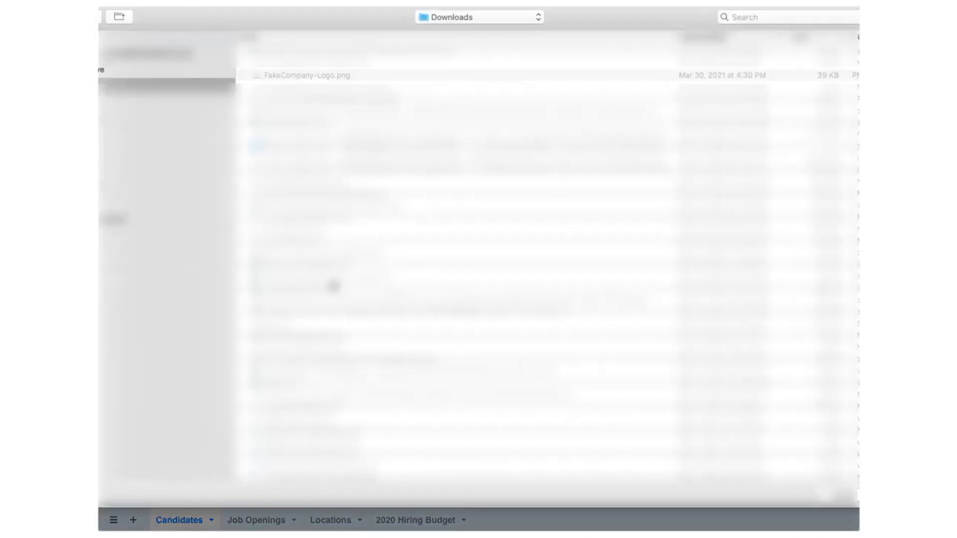
double_click(327, 75)
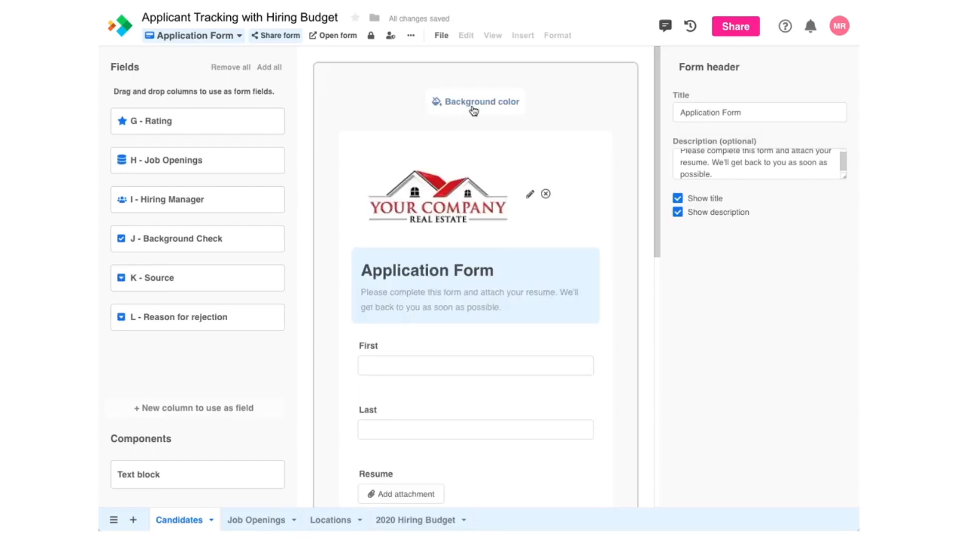
Step: Set the form background colour to light pink
left_click(482, 106)
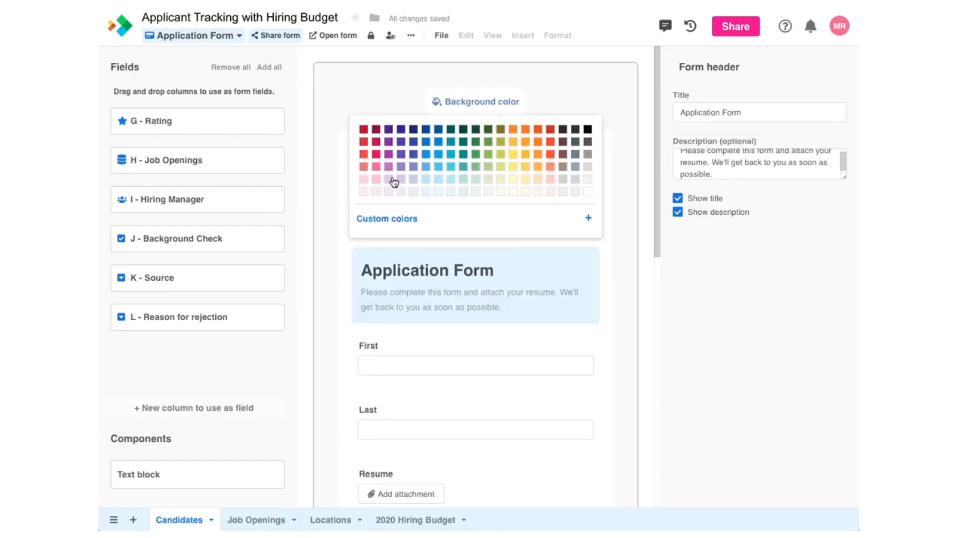
left_click(365, 194)
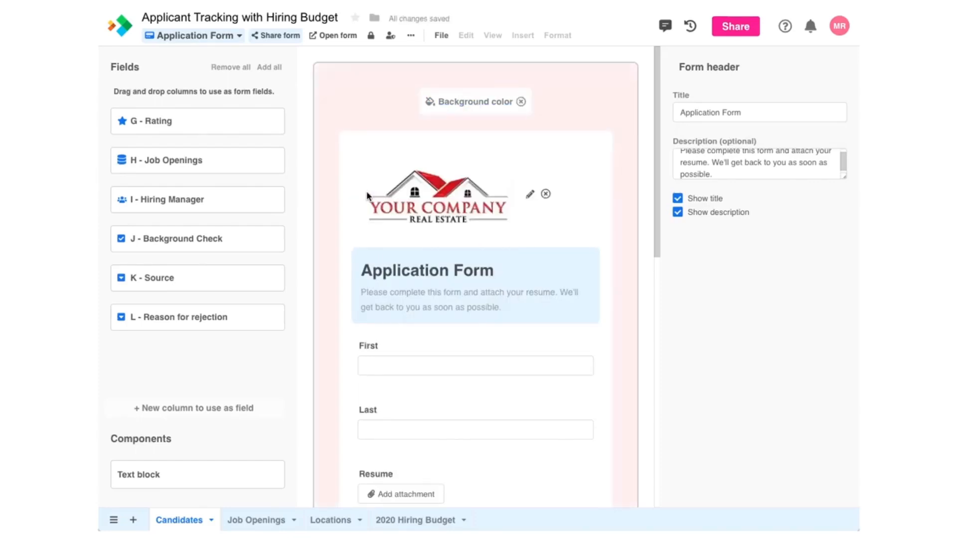
scroll(478, 314, "down", 5)
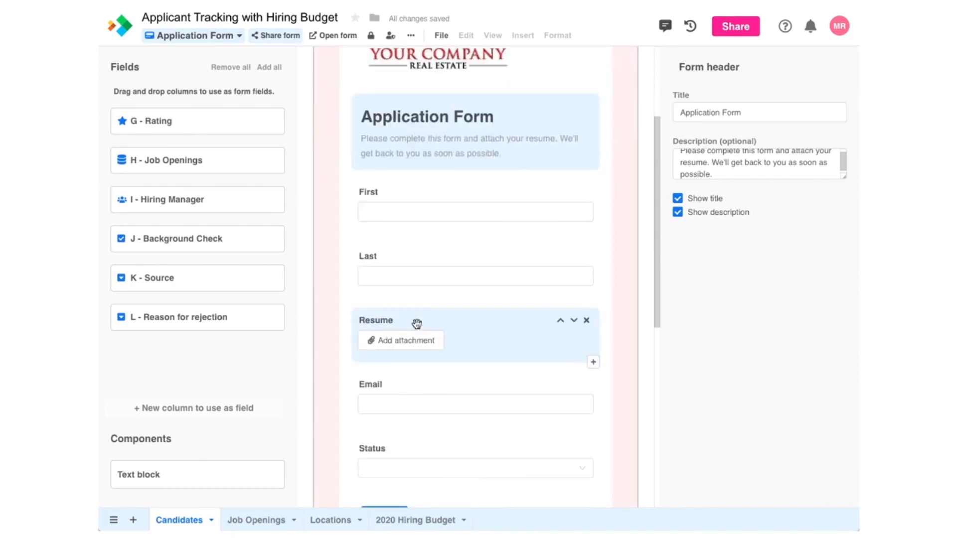
Step: Move the Resume field so it sits below Email
left_click_drag(417, 324, 441, 385)
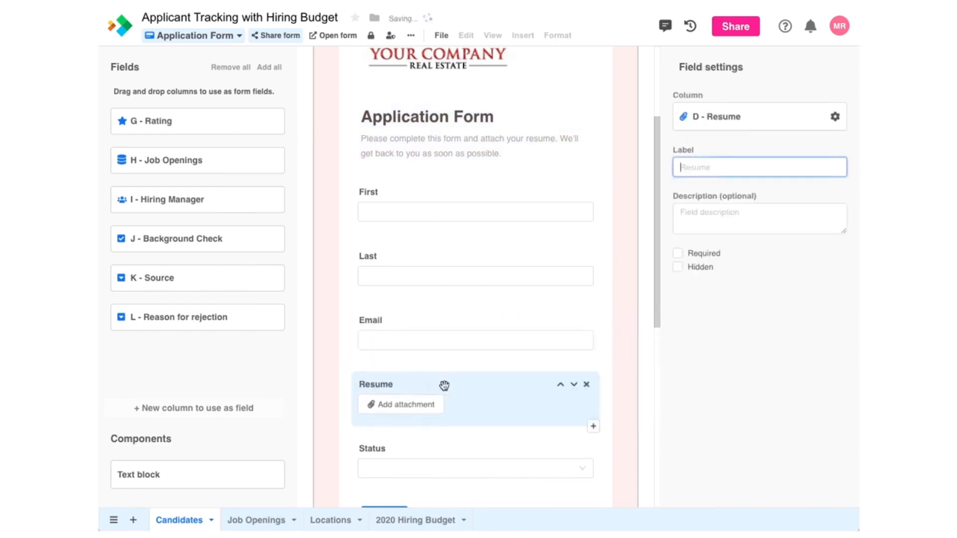
left_click(561, 385)
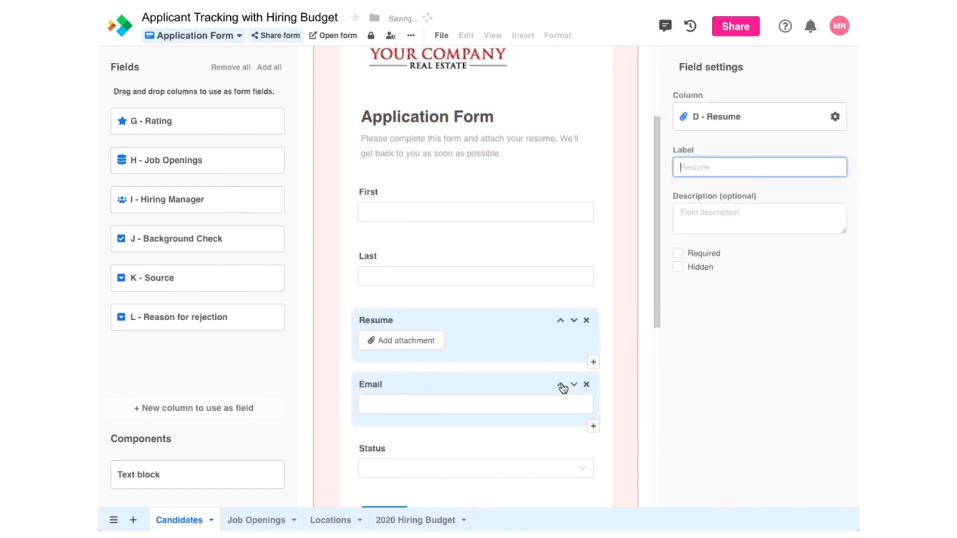
left_click(575, 322)
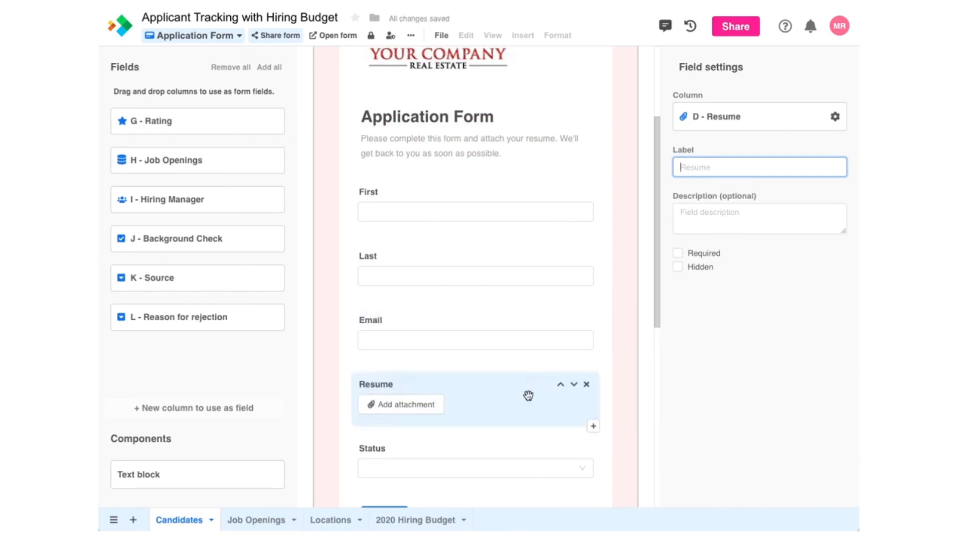
Step: Make Status a hidden radio-button field with default value Applied
scroll(648, 274, "down", 3)
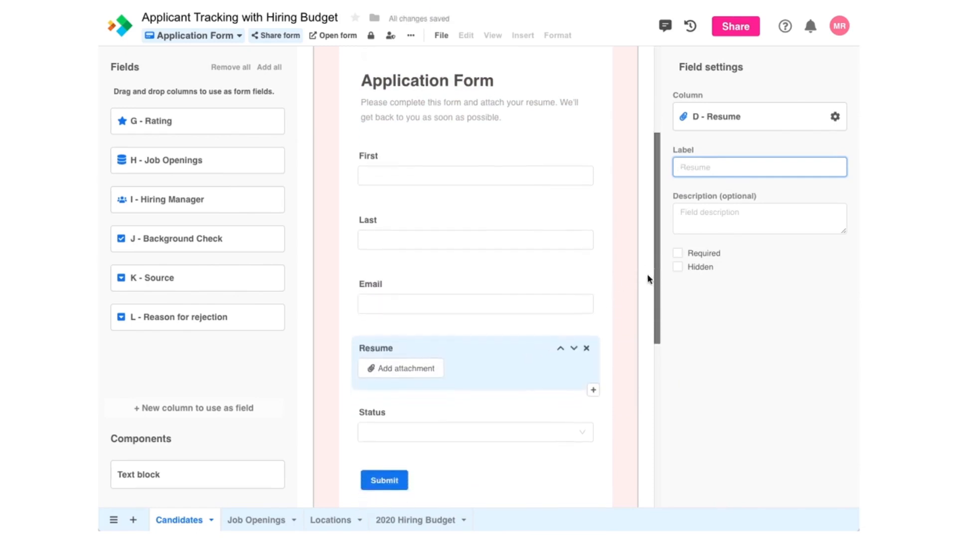
left_click(537, 301)
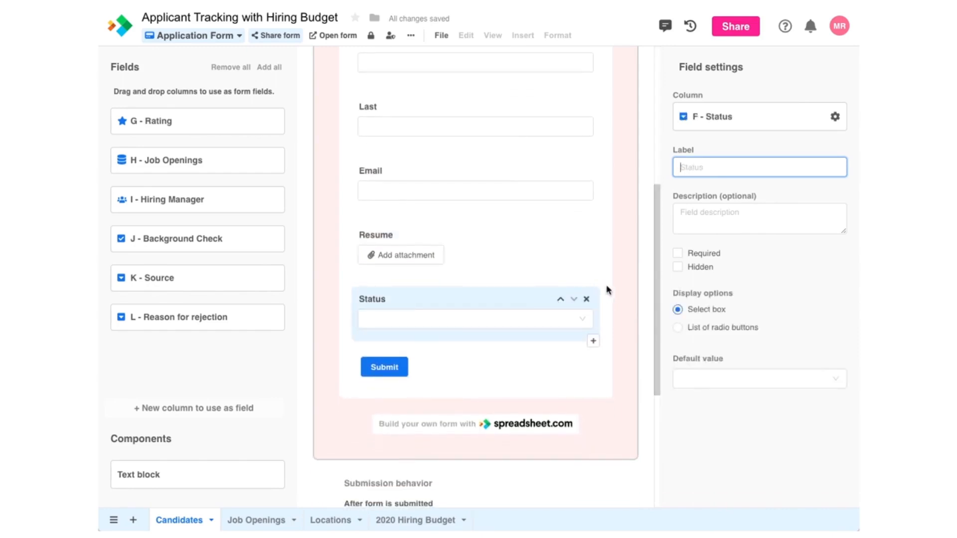
left_click(678, 267)
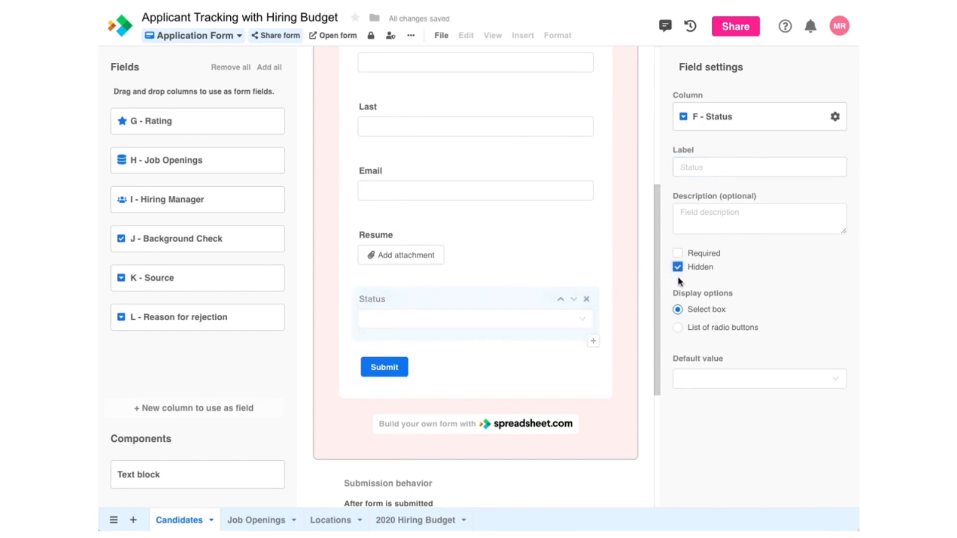
left_click(678, 329)
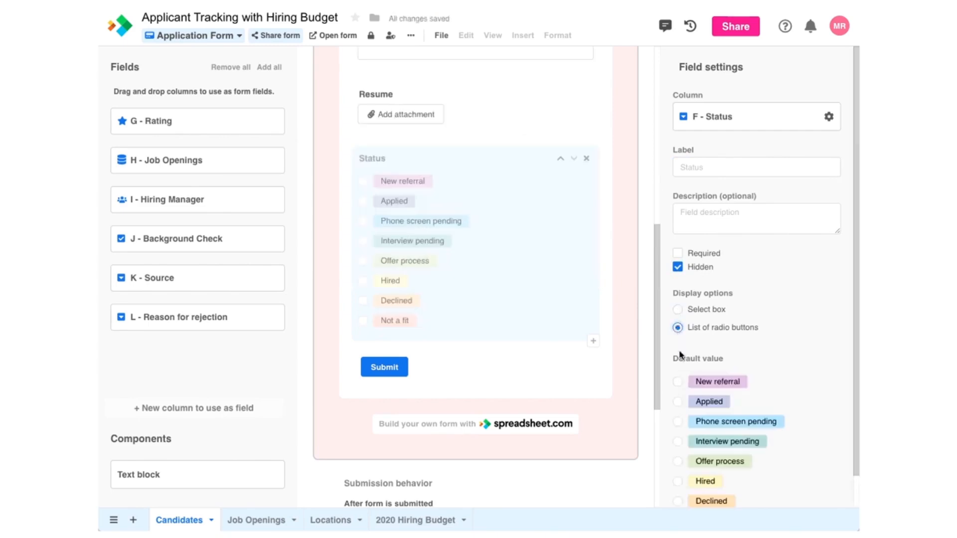
left_click(677, 401)
left_click_drag(658, 398, 655, 277)
Step: Mark Email, Resume, First and Last as required, then show the add-item menu below Email
left_click(554, 288)
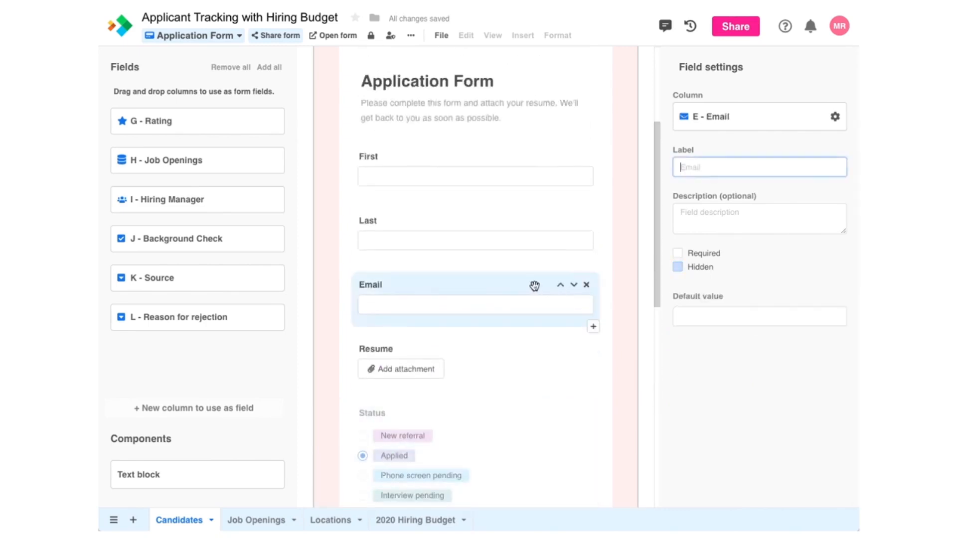
left_click(678, 253)
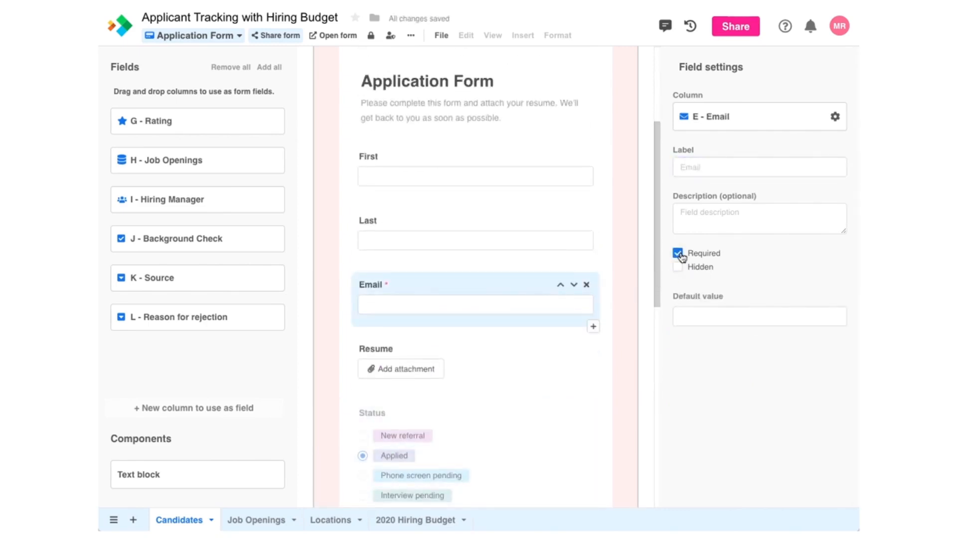
left_click(494, 353)
left_click(677, 253)
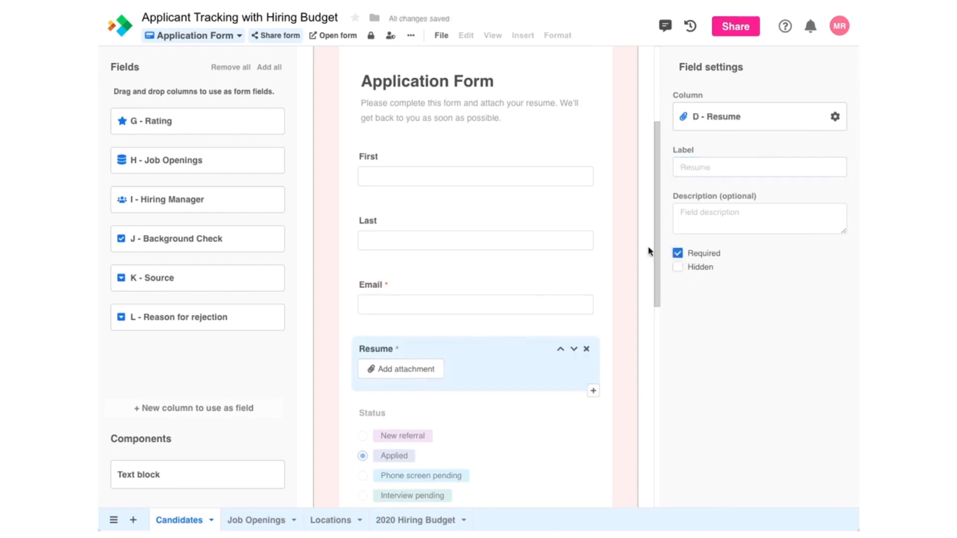
left_click(504, 173)
left_click(677, 253)
left_click(513, 221)
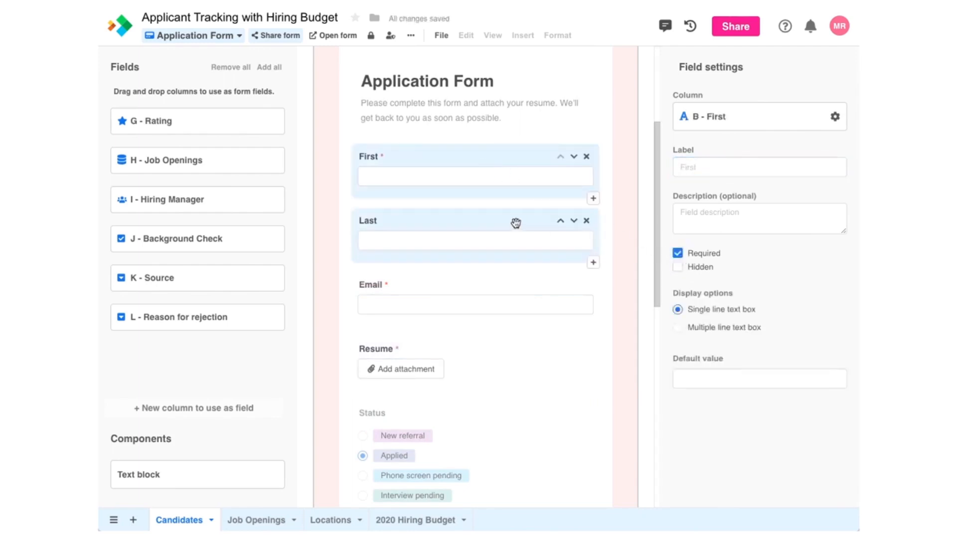
left_click(677, 253)
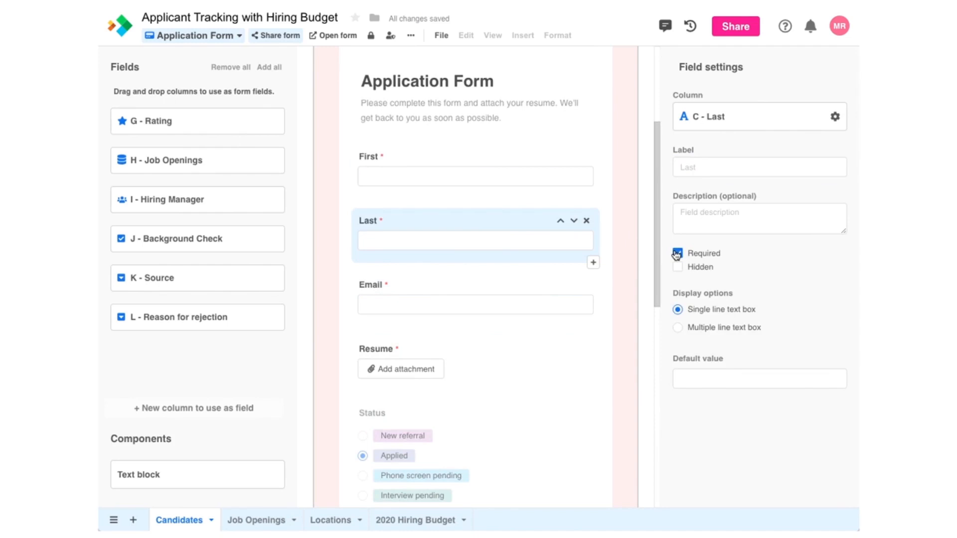
mouse_move(596, 282)
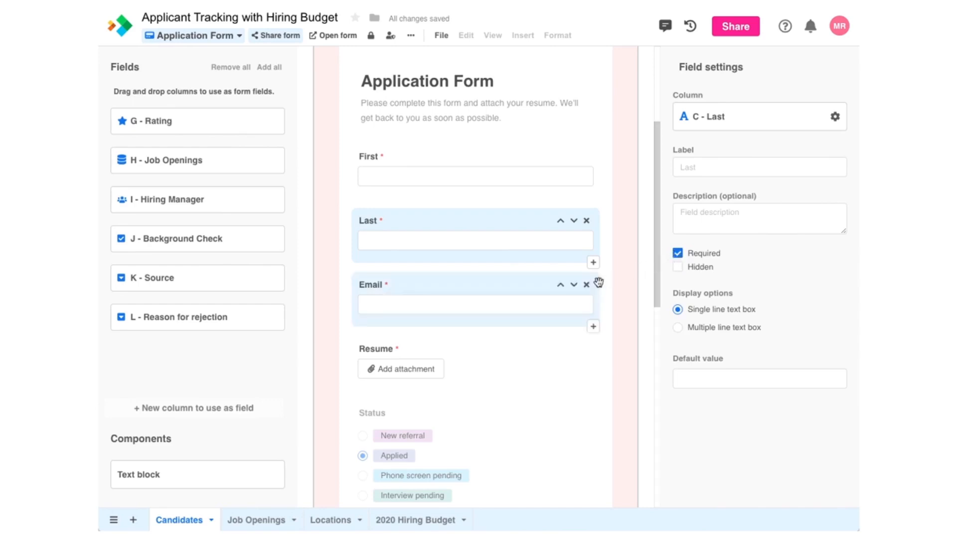
left_click(593, 327)
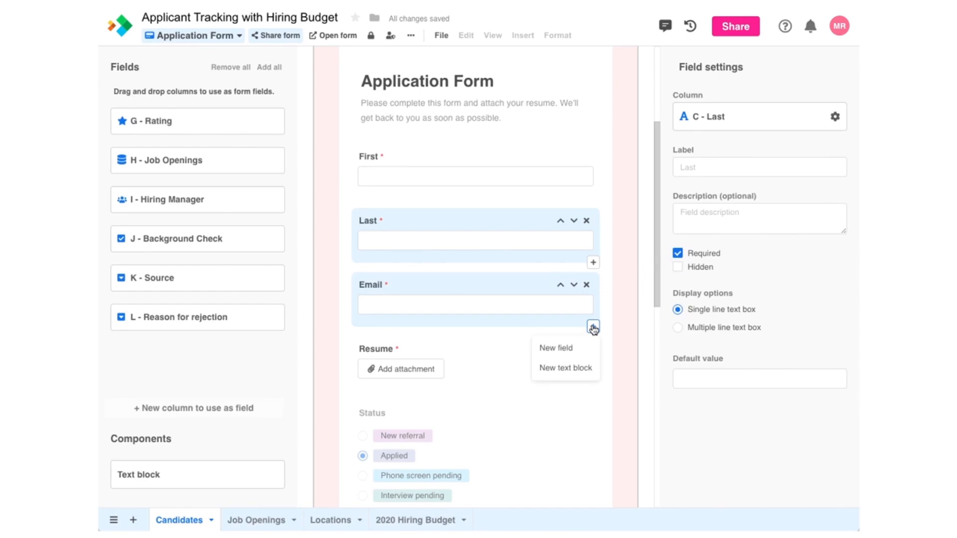
Step: Add a Phone field below Email as a new Phone-type column, and drop Source below Resume
left_click(564, 347)
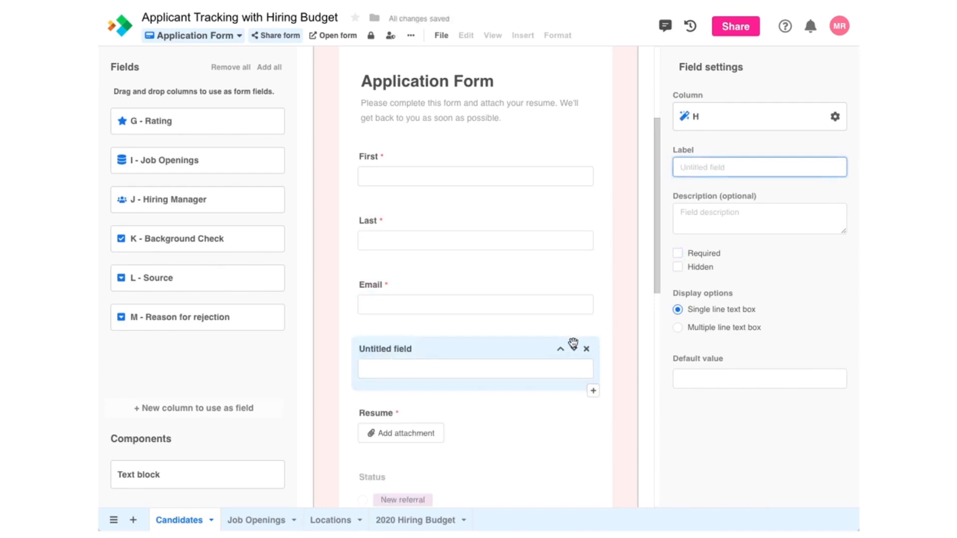
left_click(749, 119)
left_click(738, 133)
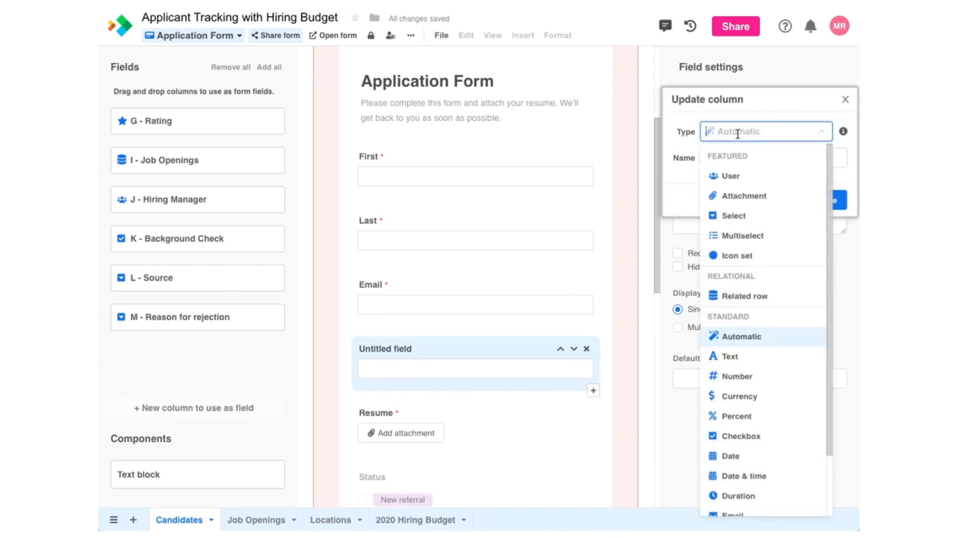
scroll(753, 339, "down", 3)
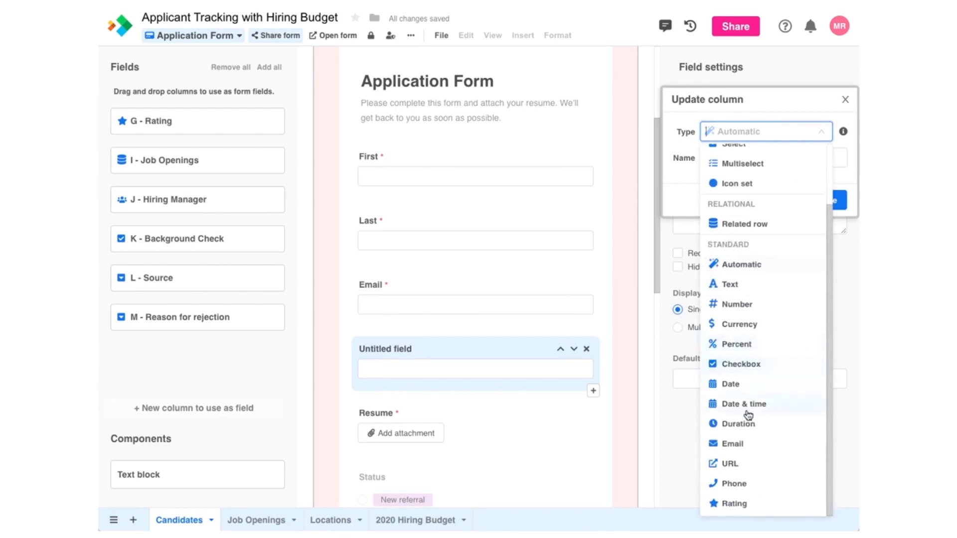
left_click(737, 481)
left_click(765, 157)
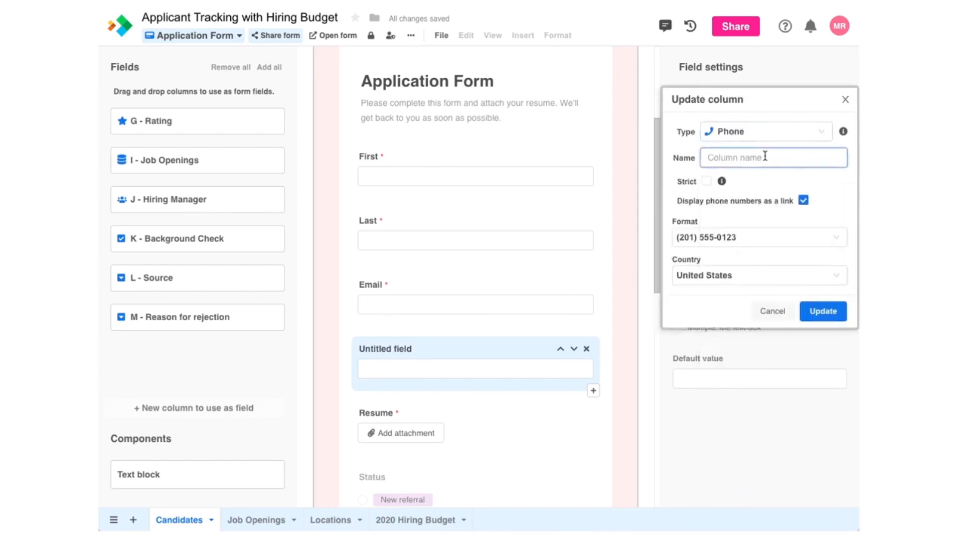
type("Phone")
left_click(822, 310)
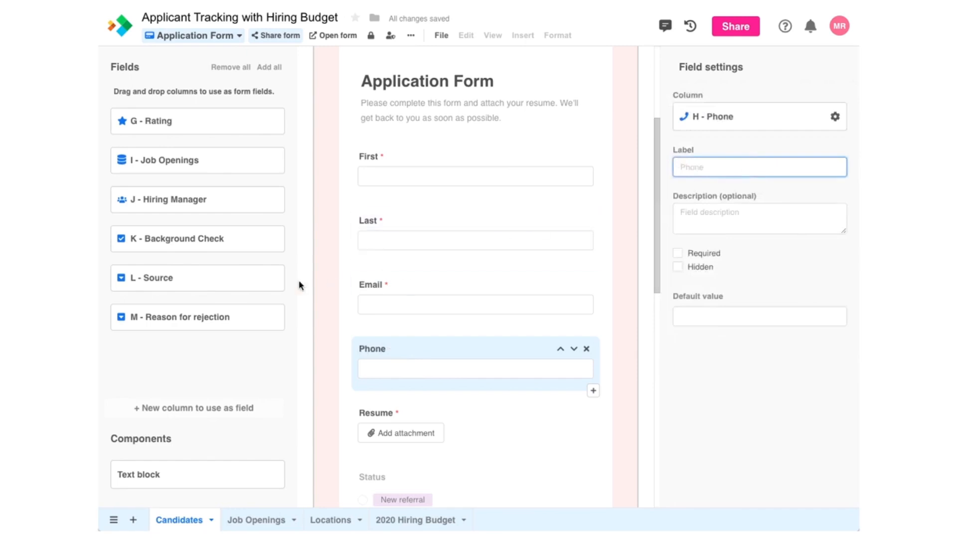
left_click_drag(277, 289, 477, 362)
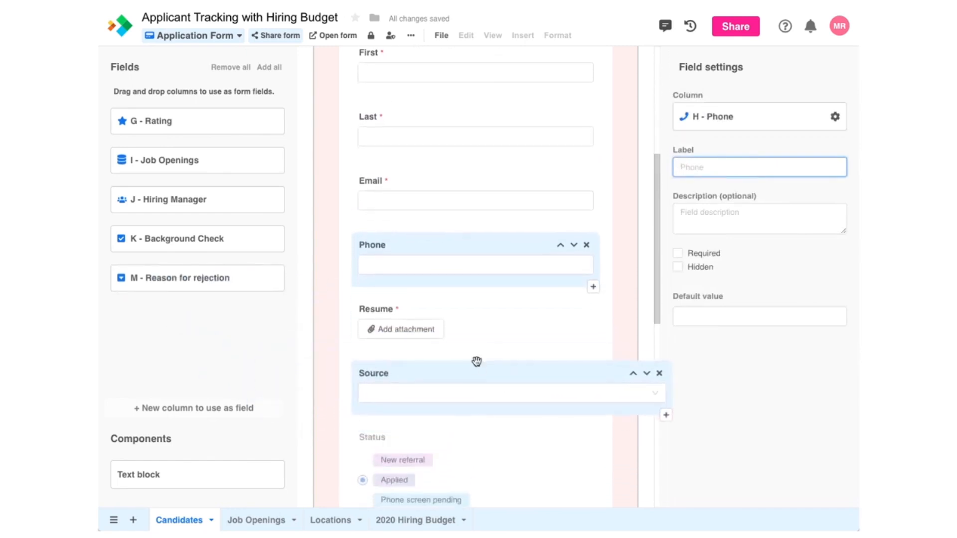
Step: Hide the L - Source field and set its default value to Company website
left_click(679, 267)
left_click(700, 380)
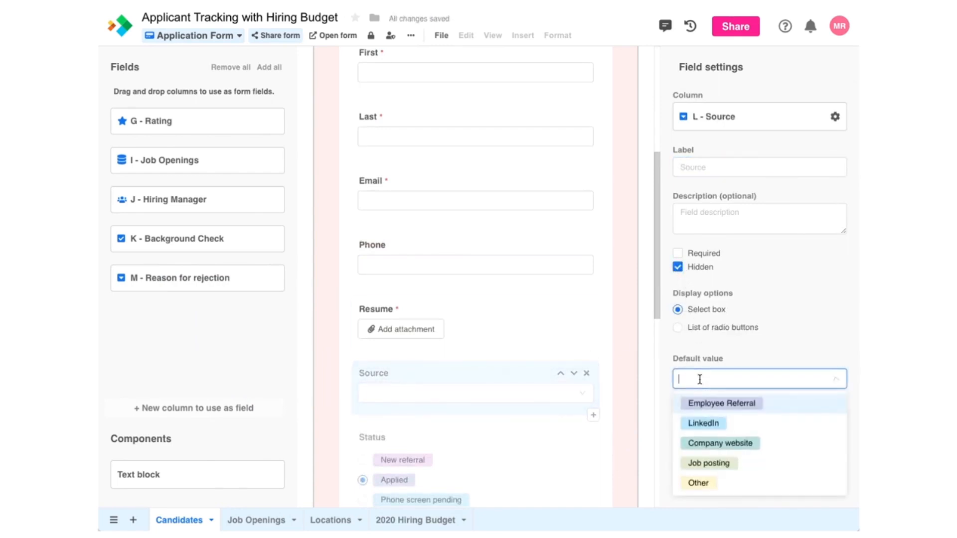
left_click(694, 442)
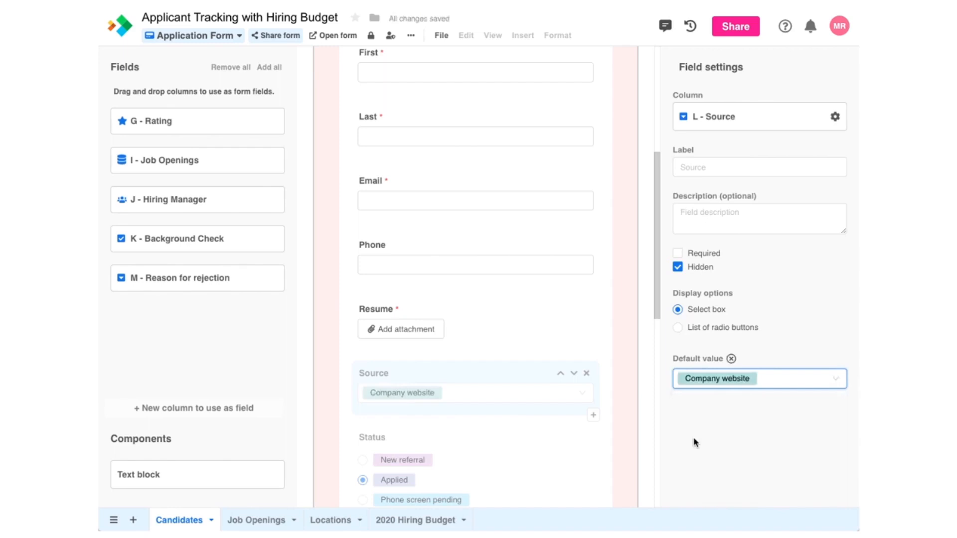
scroll(657, 305, "down", 1)
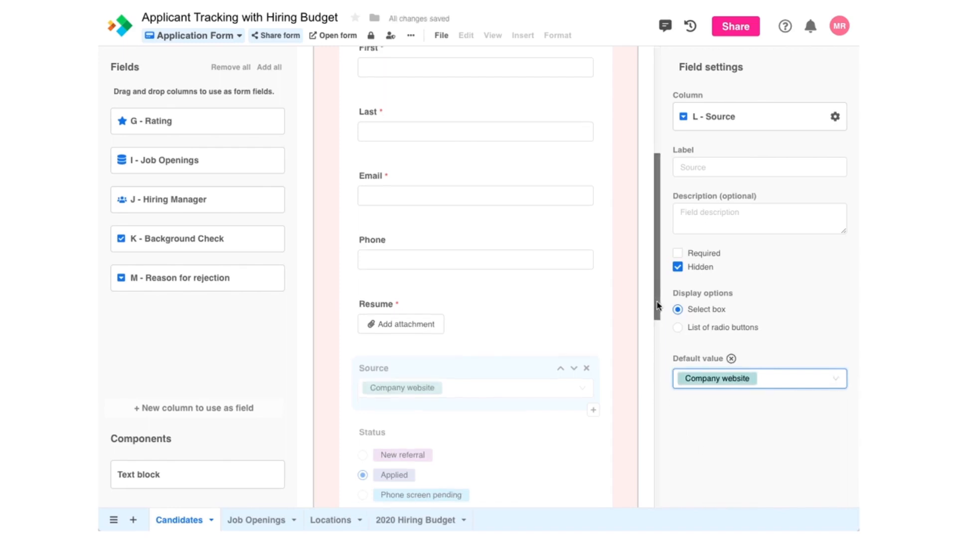
left_click_drag(657, 305, 660, 421)
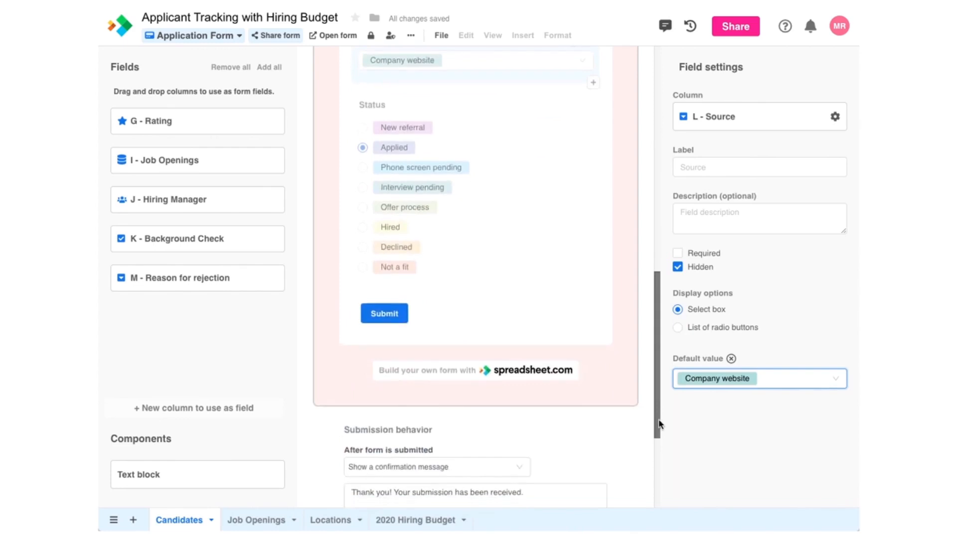
Step: Relabel the form's submit button 'Apply'
left_click(401, 327)
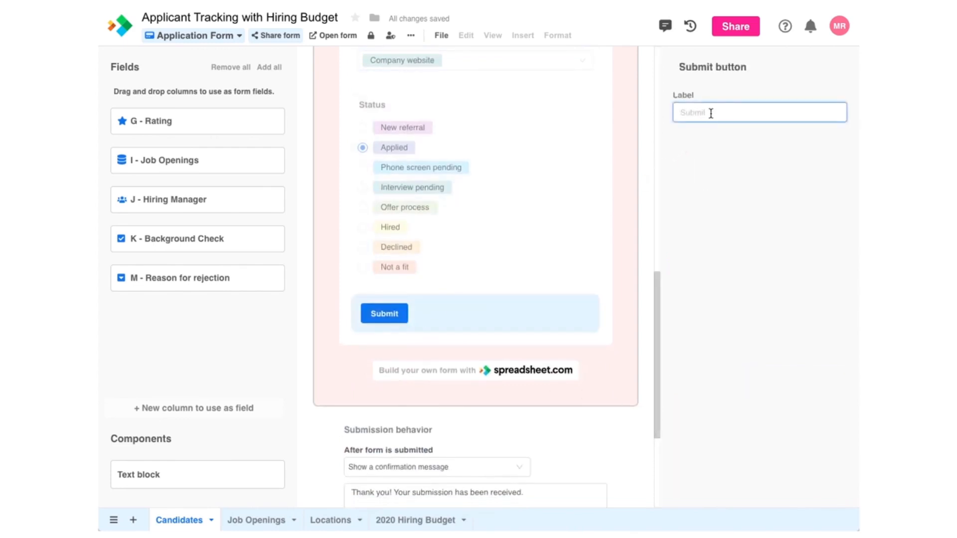
type("Apply")
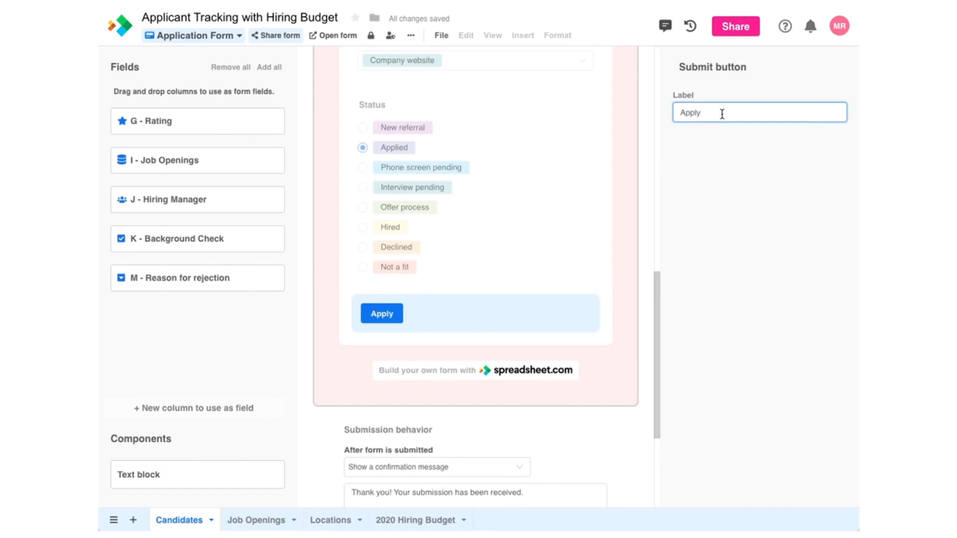
left_click_drag(655, 309, 648, 381)
Step: Replace the confirmation message with the new wording and e-mail each submission to the jobs address
left_click_drag(530, 311, 348, 305)
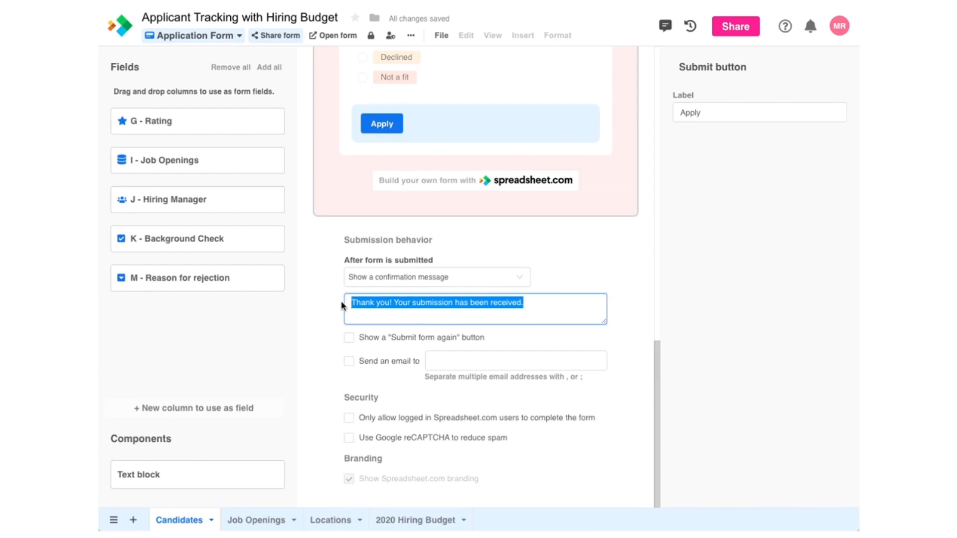
type("Thank you for your application! We'll get back to you shortly.")
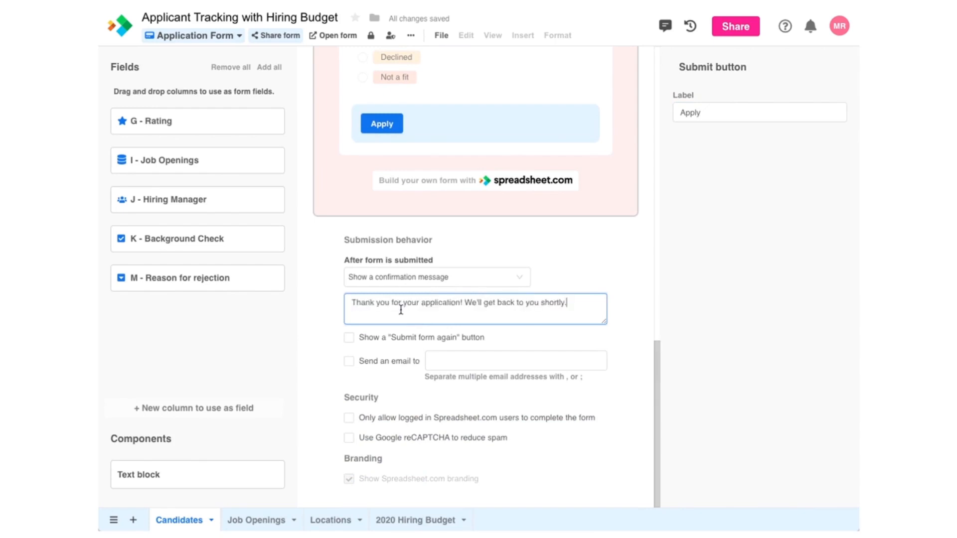
left_click(350, 362)
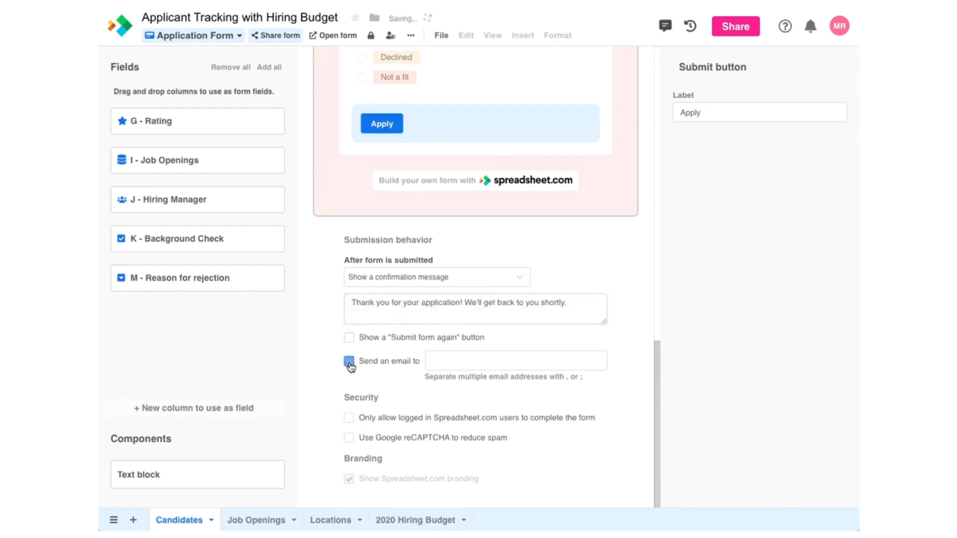
left_click(430, 367)
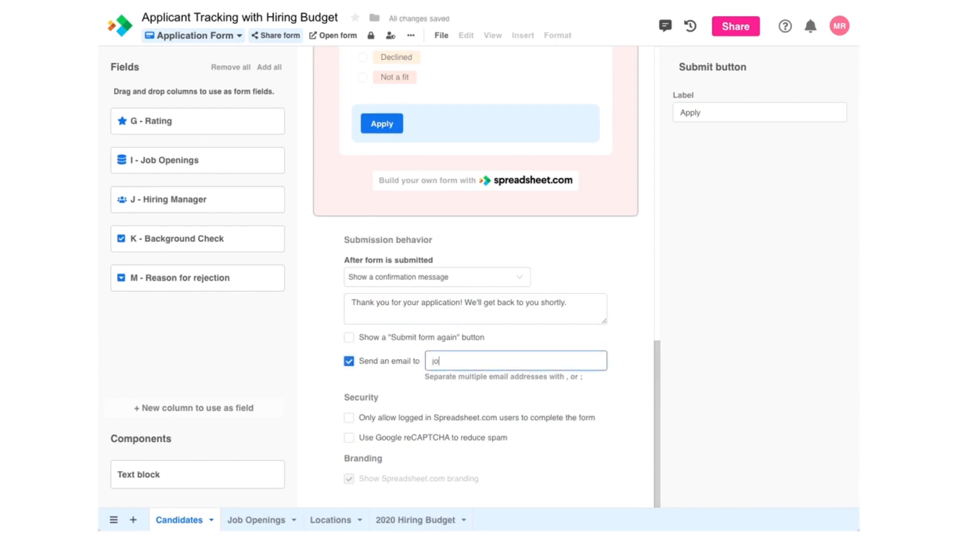
Step: Open the live form and fill in the applicant's first and last name, e-mail and phone number
left_click(338, 36)
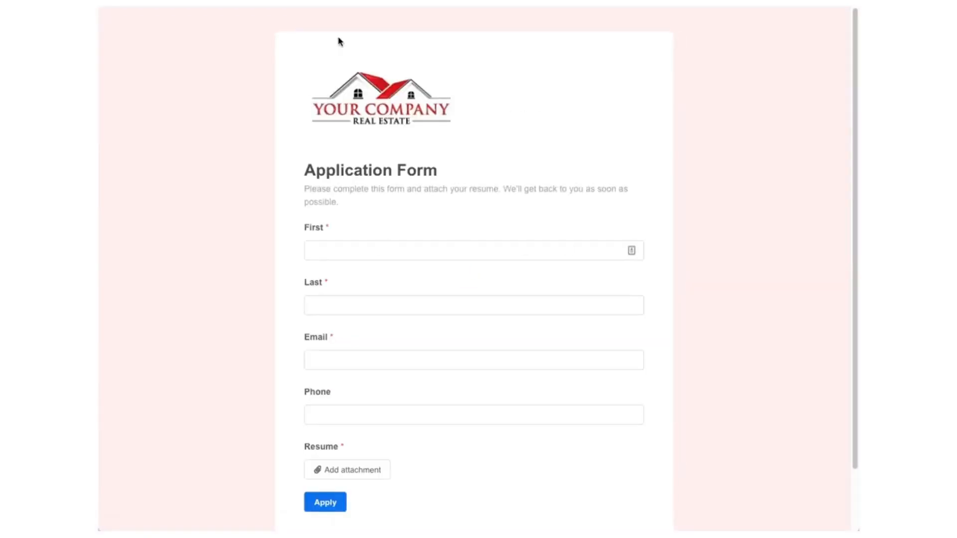
left_click(361, 254)
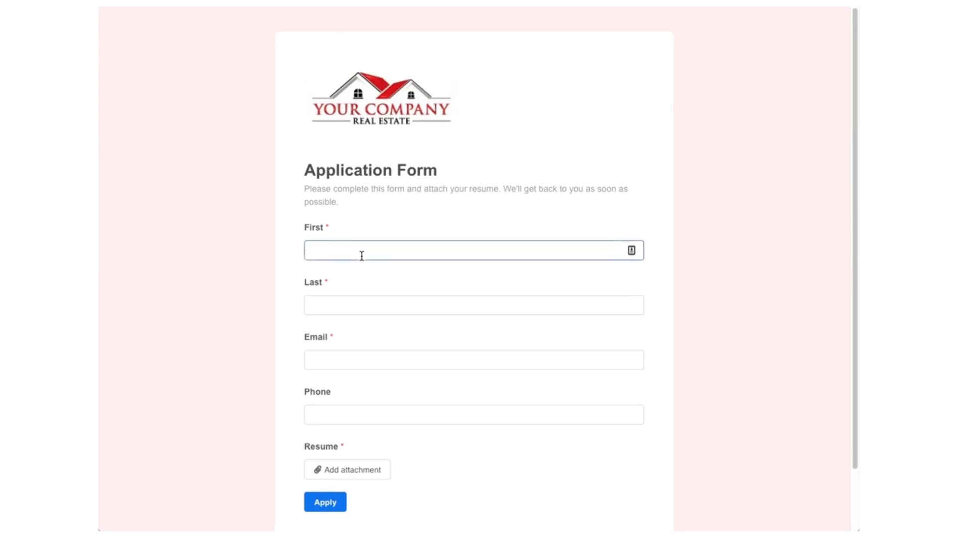
type("Carla")
key("Tab")
type("Candidate")
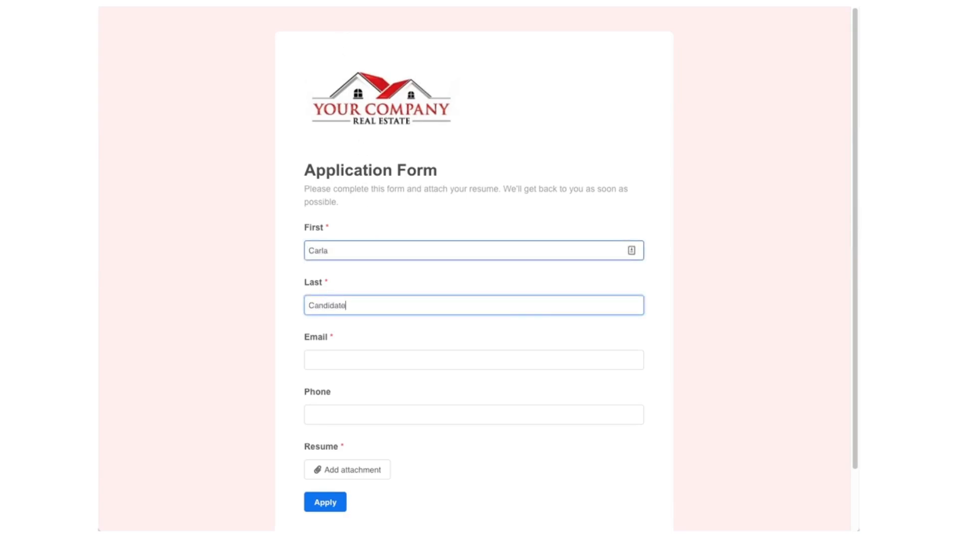
left_click(340, 355)
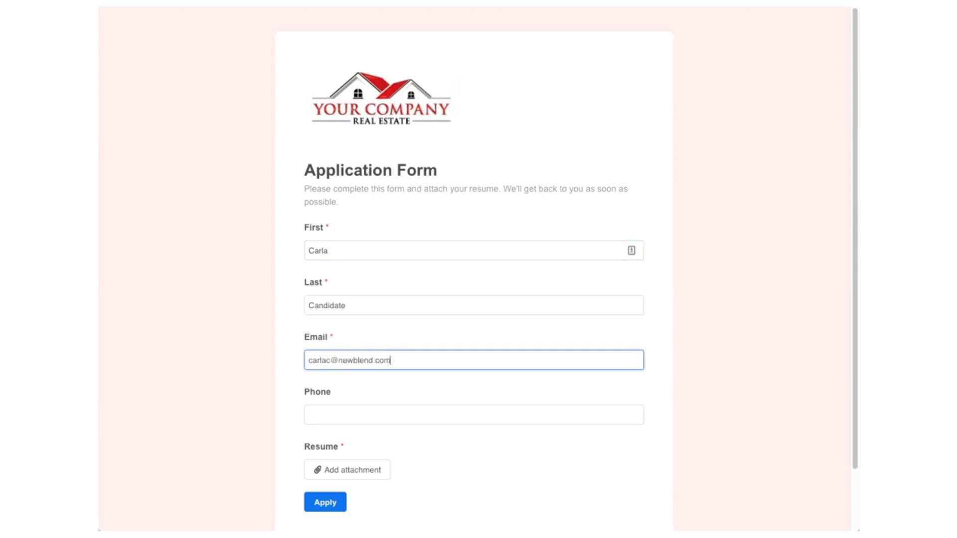
left_click(338, 406)
type("555-555-5555")
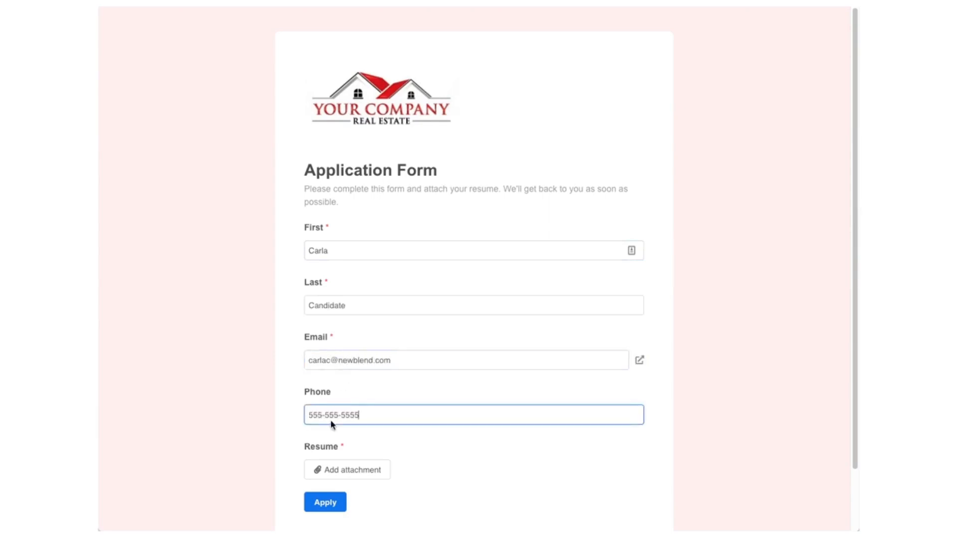
Step: Attach Resume.doc and submit the test application with Apply
left_click(341, 476)
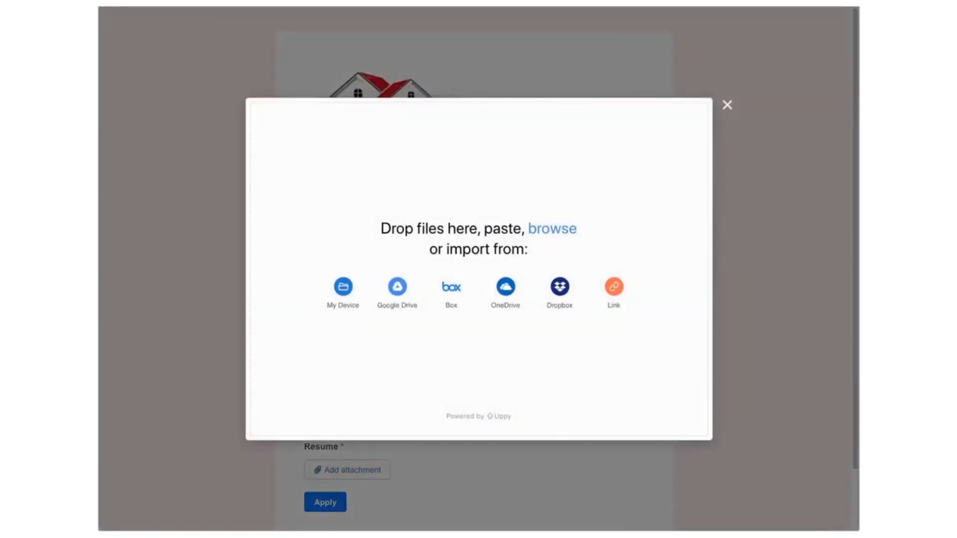
left_click_drag(307, 235, 472, 279)
left_click(292, 421)
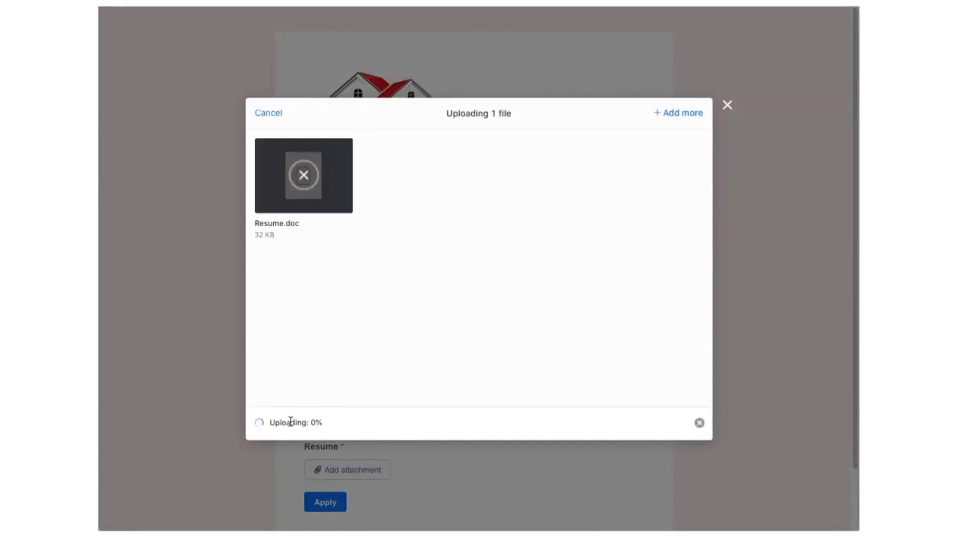
left_click(727, 106)
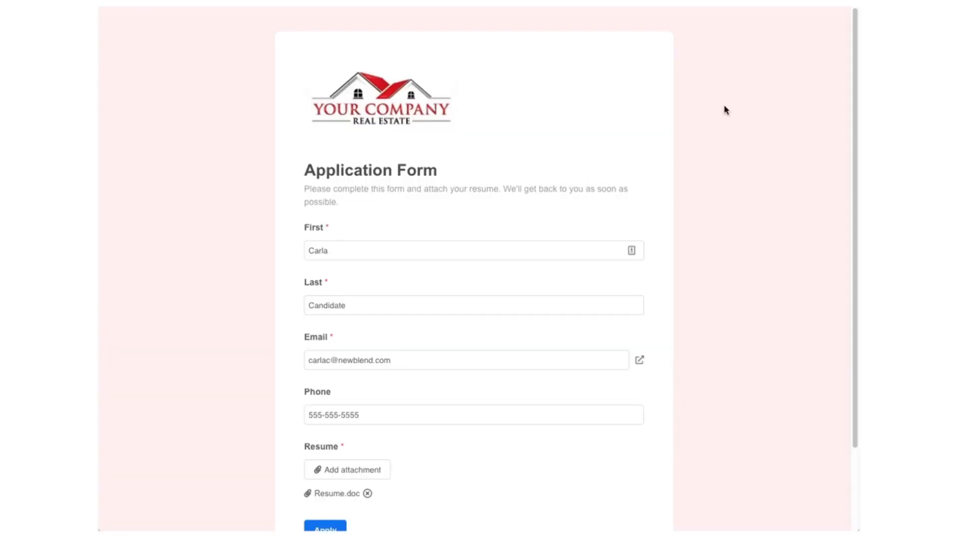
scroll(547, 338, "down", 2)
left_click(333, 433)
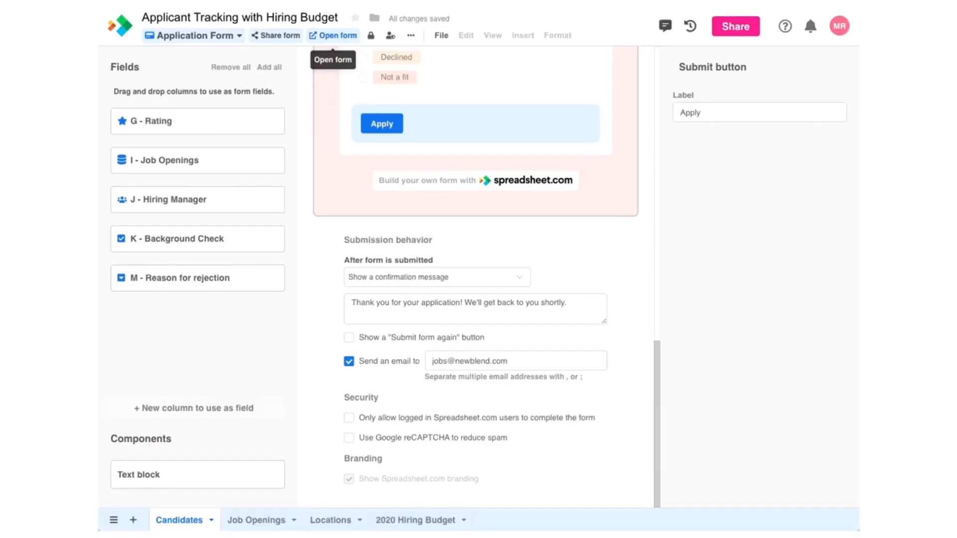
Step: Show the Candidates sheet and check new row 35's name, resume attachment and Applied status
left_click(200, 36)
left_click(199, 89)
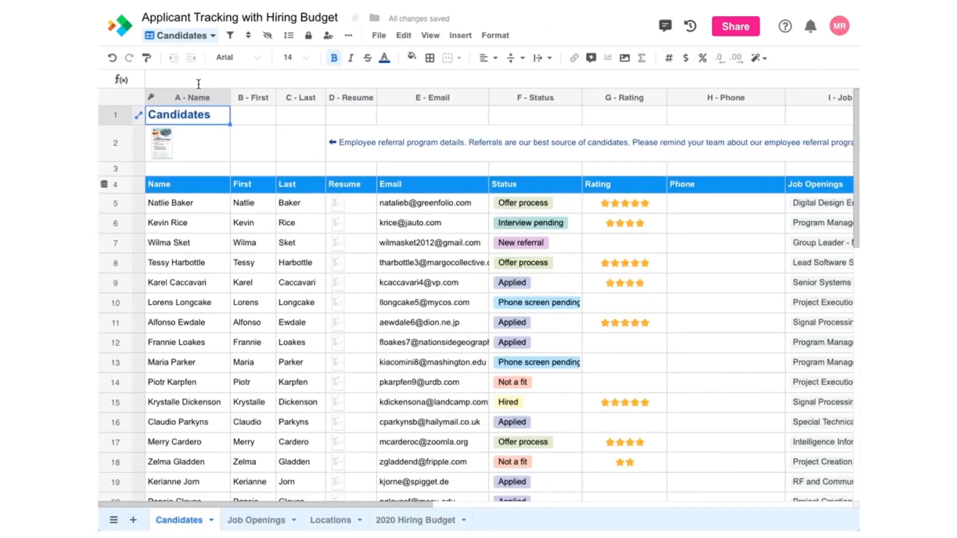
scroll(272, 269, "down", 8)
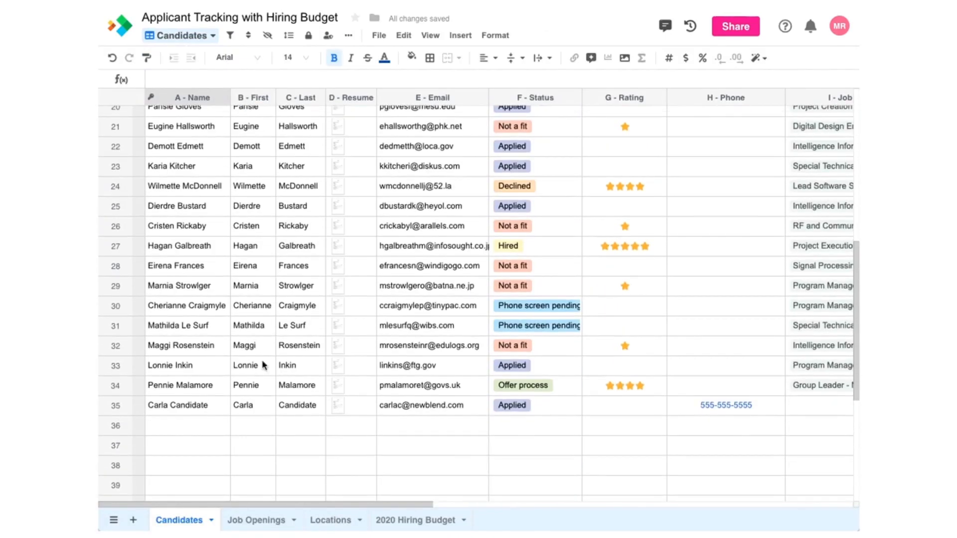
left_click(209, 406)
left_click(361, 406)
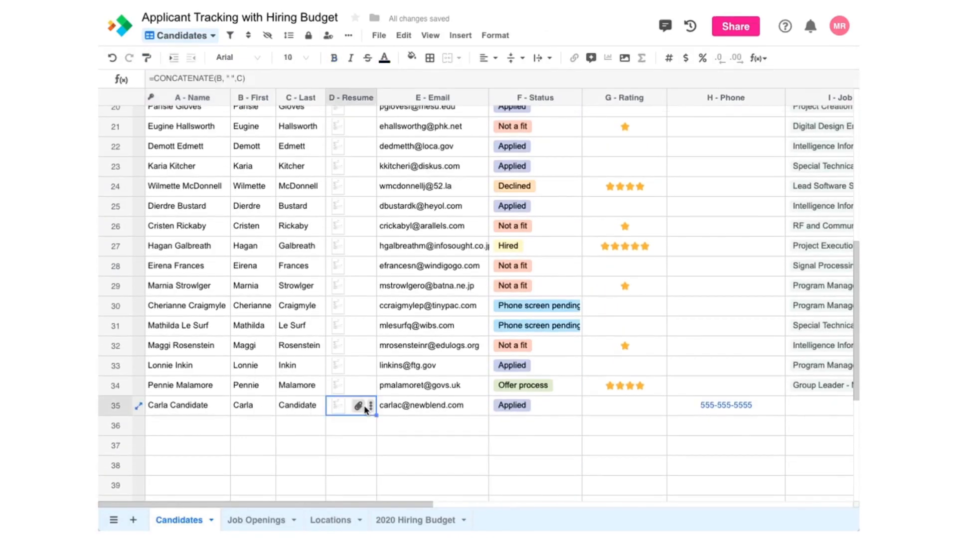
left_click(538, 408)
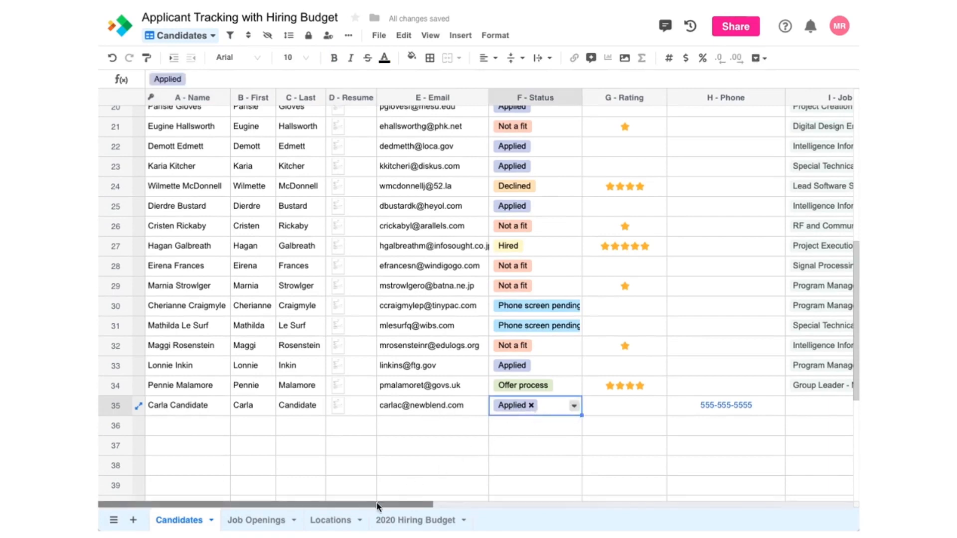
left_click_drag(378, 503, 327, 509)
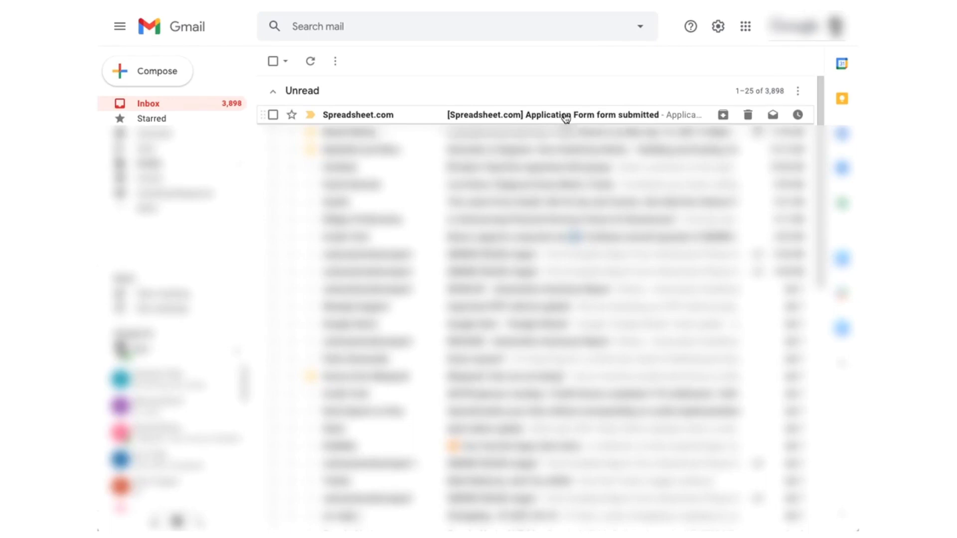
Step: Open the '[Spreadsheet.com] Application Form form submitted' notification email
left_click(566, 117)
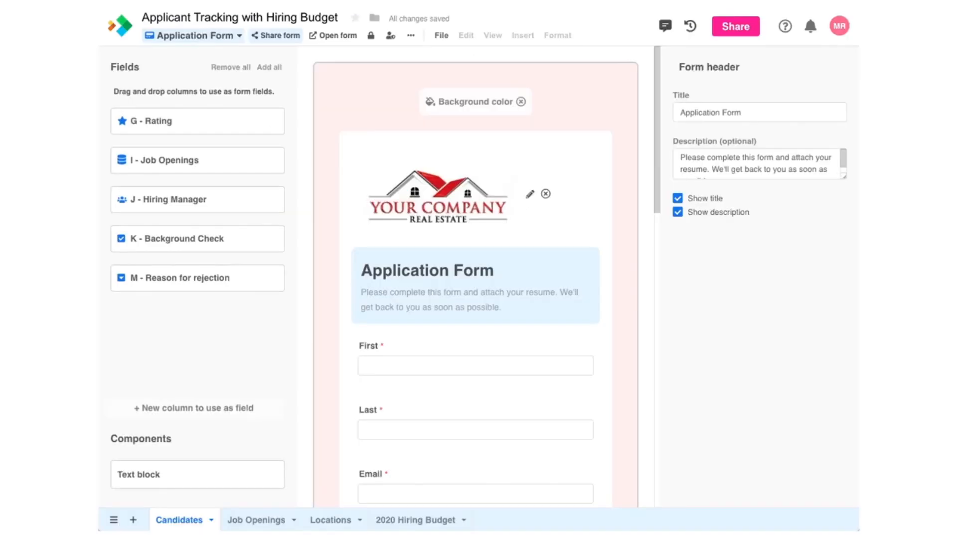
Step: Copy the Application Form's public link and toggle form sharing off and back on
left_click(282, 36)
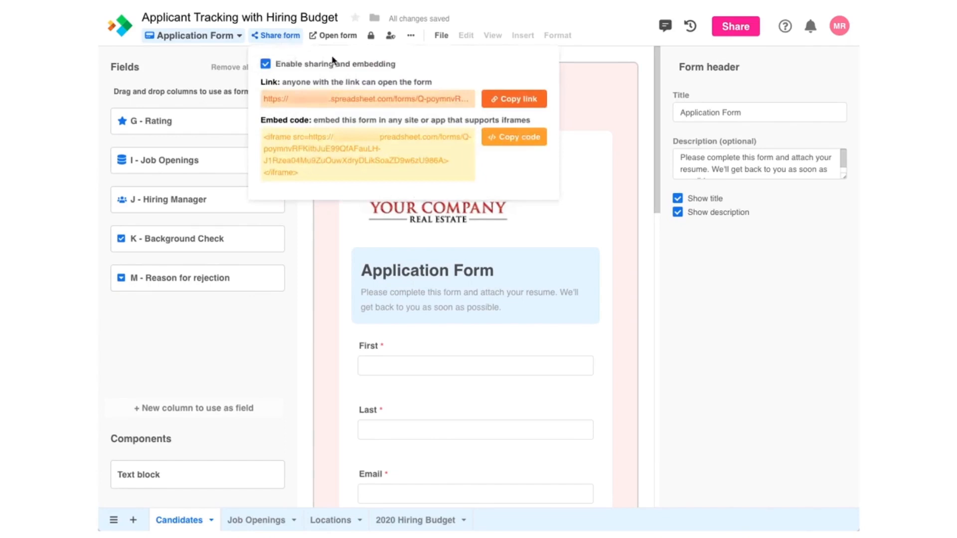
left_click(497, 99)
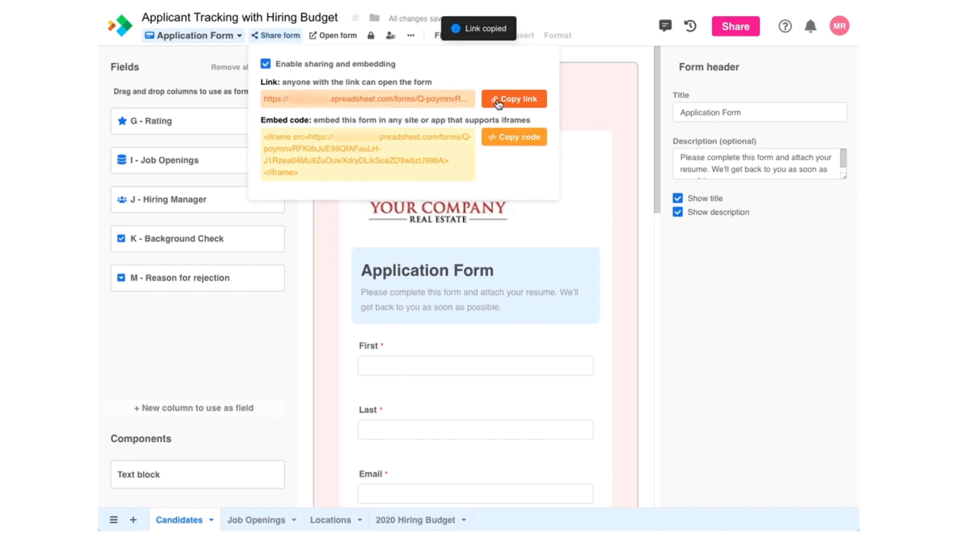
left_click(265, 64)
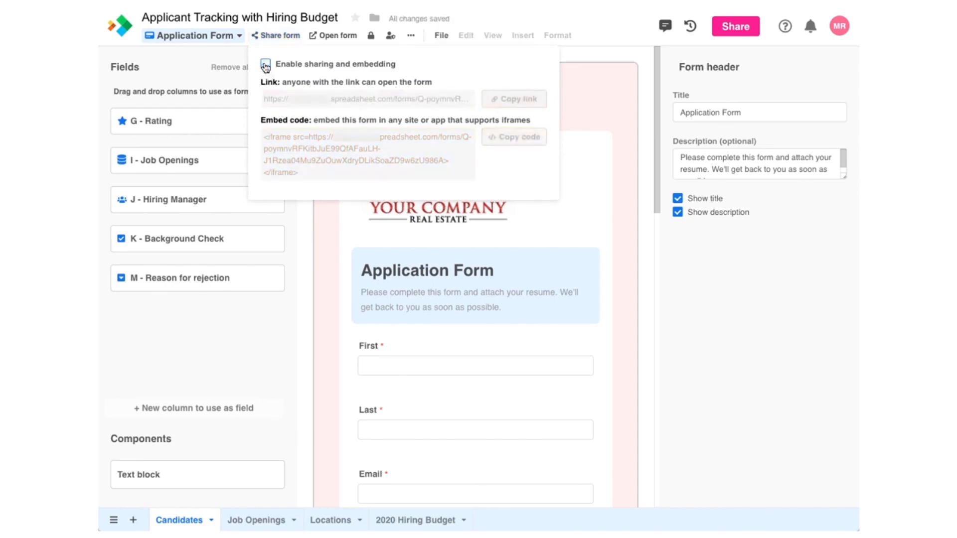
left_click(266, 65)
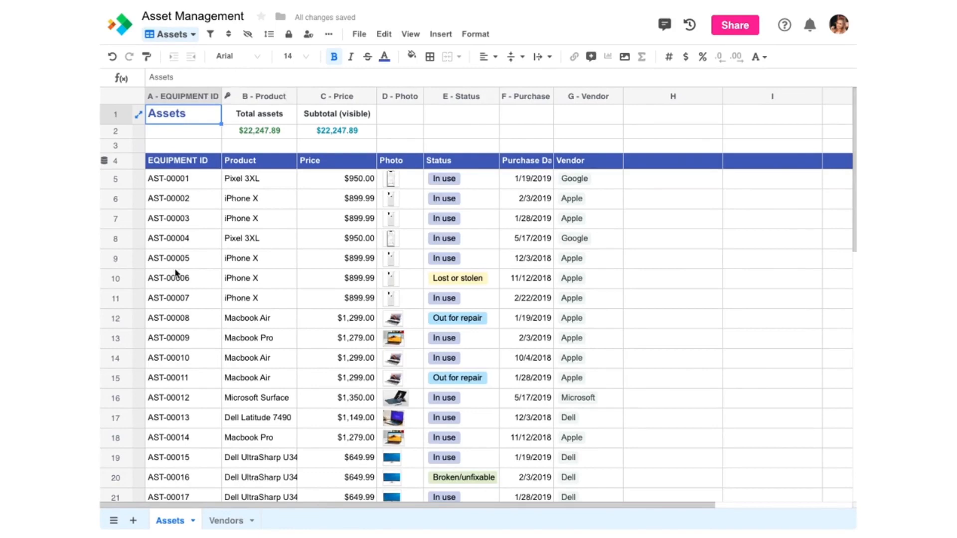
Step: Glance at the Vendors sheet, then open the Apple vendor record linked in Assets cell G6
left_click(225, 521)
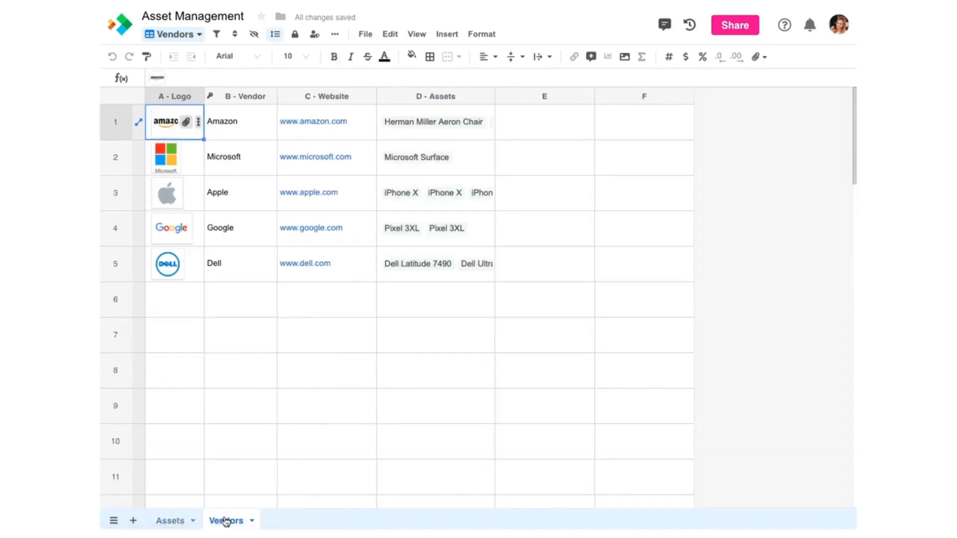
left_click(174, 521)
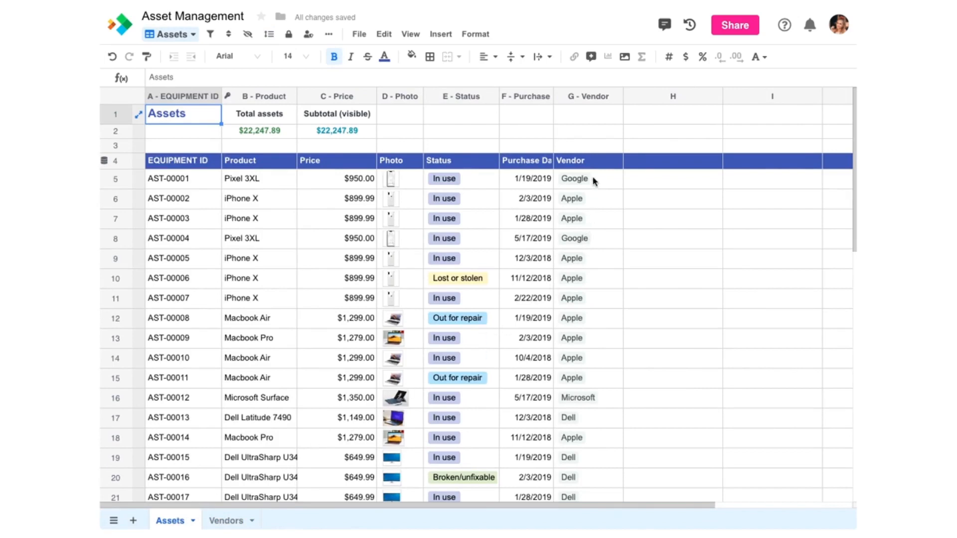
left_click(570, 202)
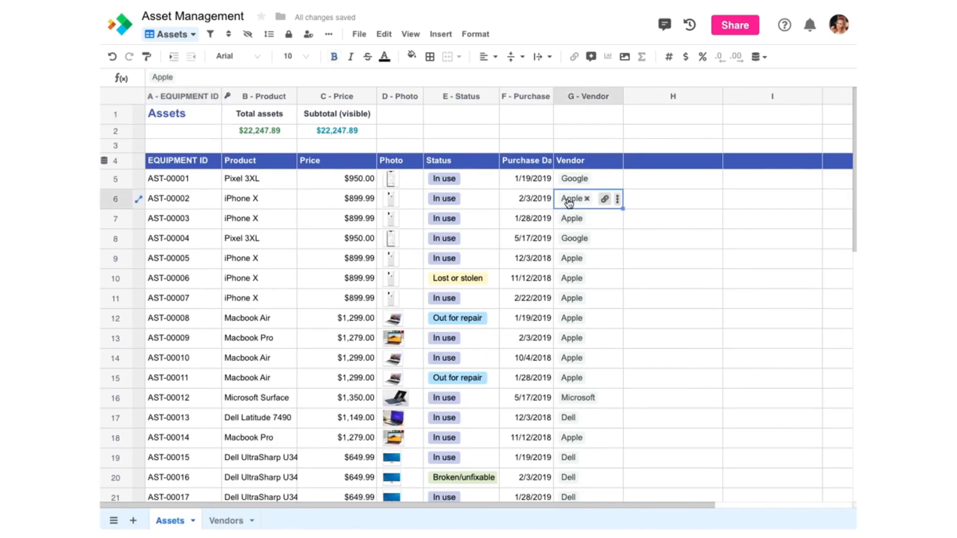
left_click(569, 199)
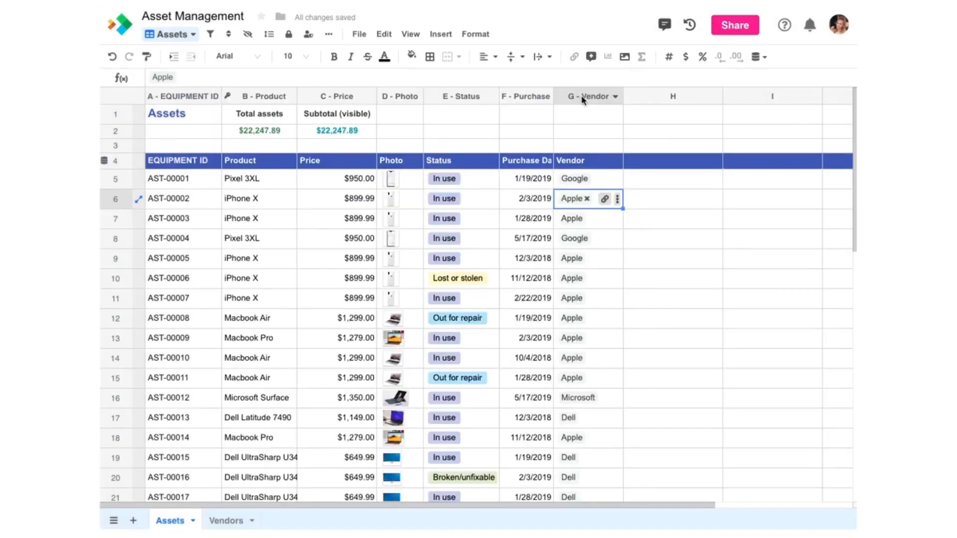
Step: Inspect the Vendor column's Related row settings and cancel without making changes
double_click(583, 100)
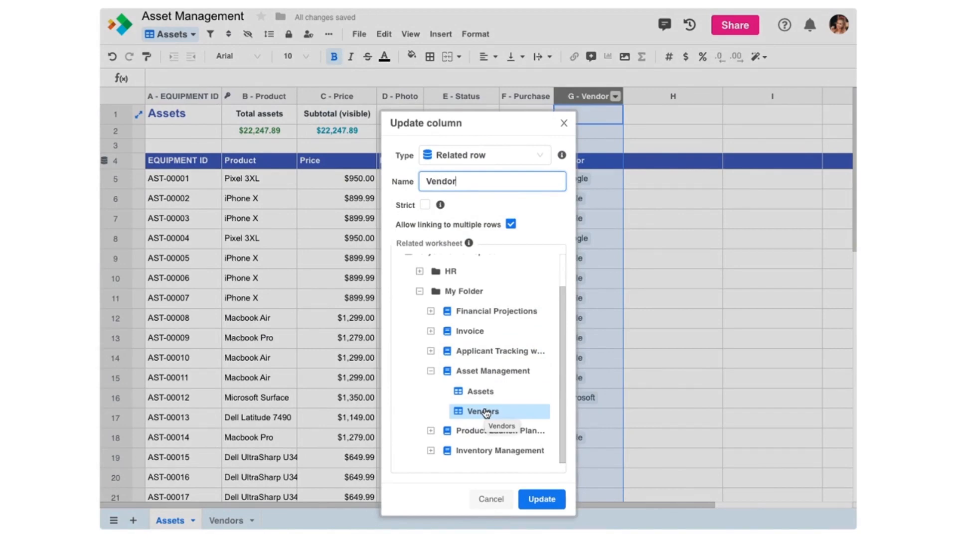
left_click(487, 499)
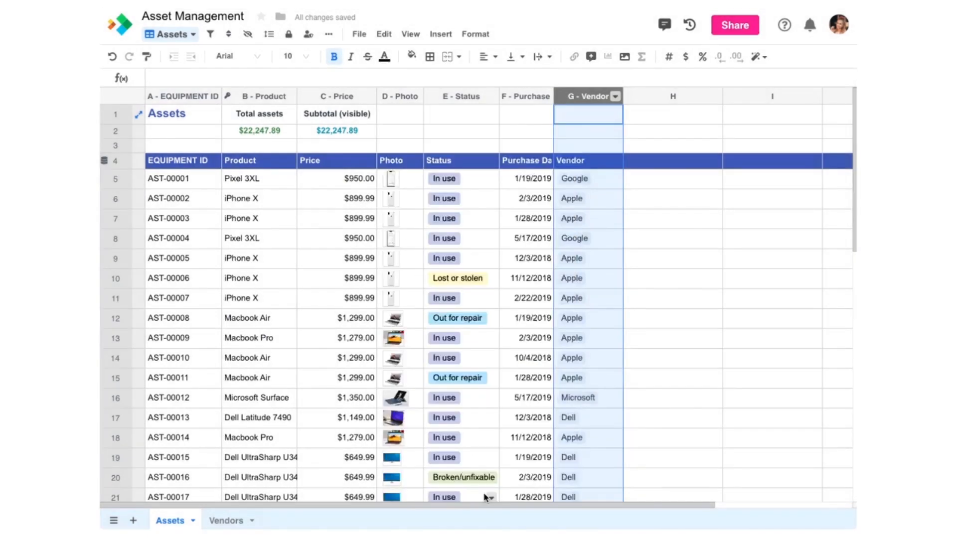
mouse_move(141, 261)
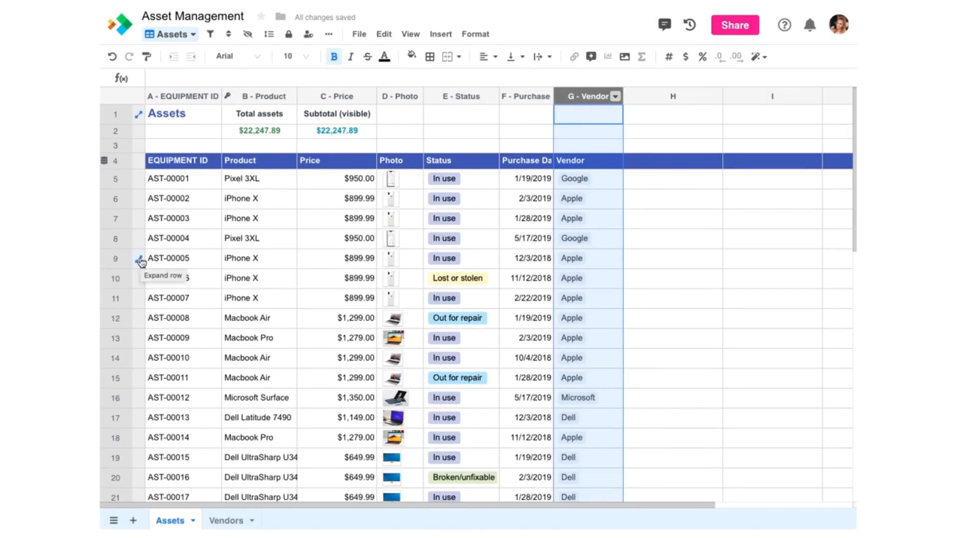
Step: Open row 9's iPhone X record and follow its link to the Apple vendor
left_click(141, 260)
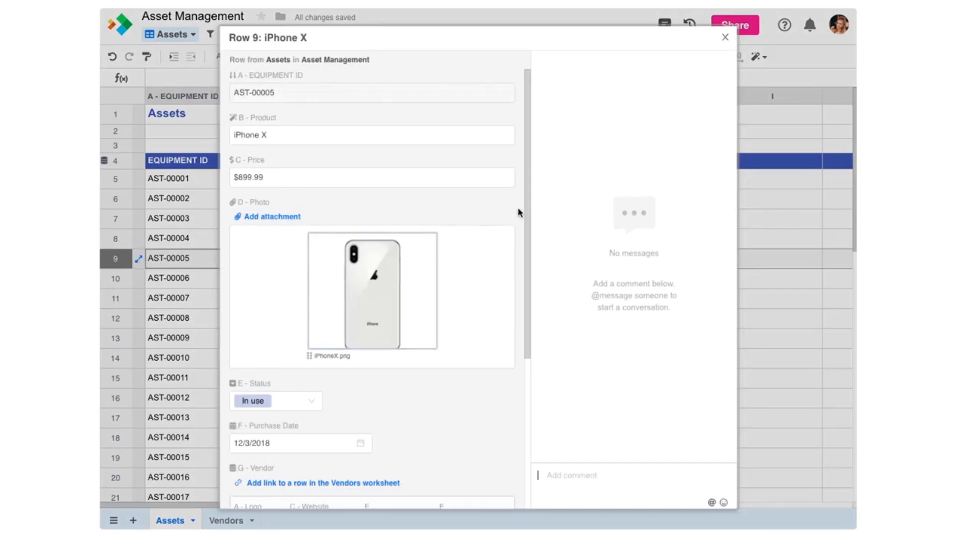
left_click_drag(527, 209, 518, 292)
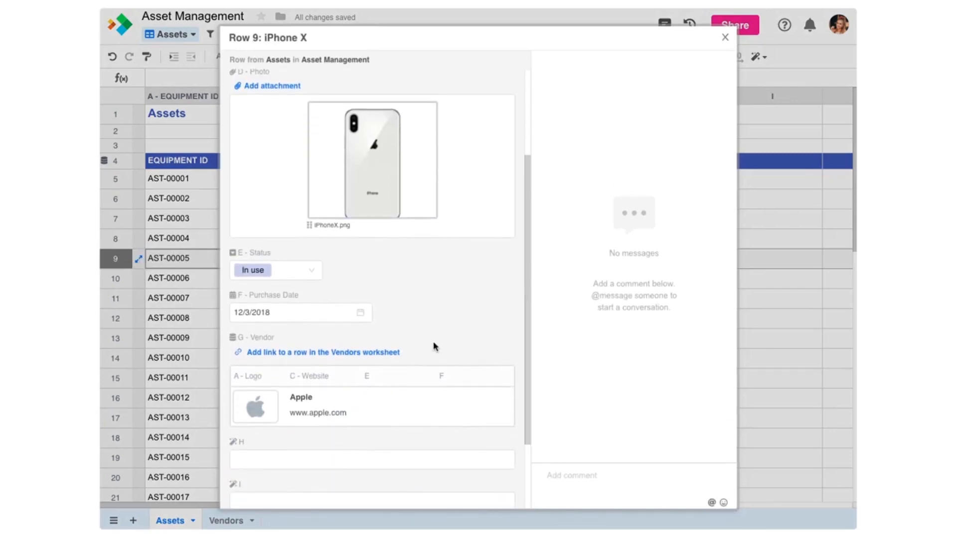
left_click(372, 408)
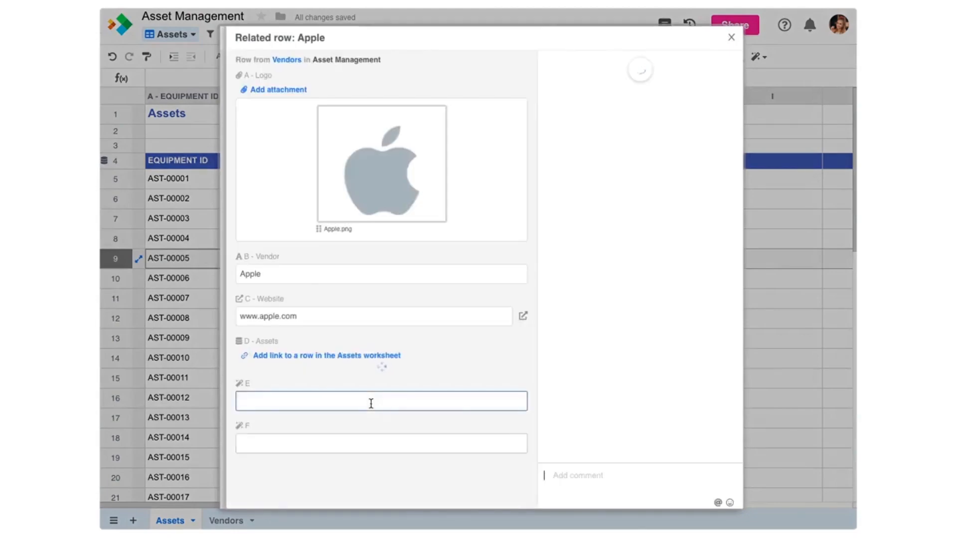
scroll(371, 403, "down", 5)
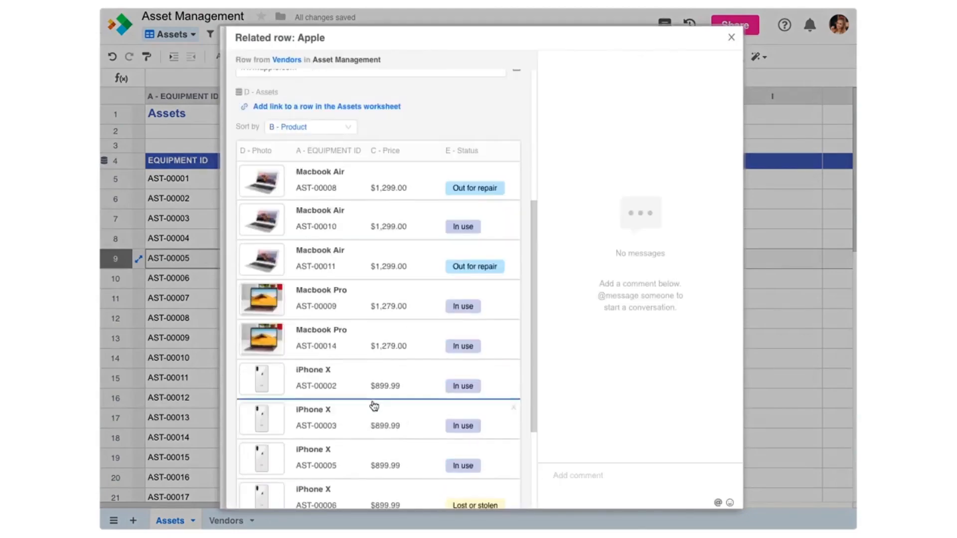
Step: View the Macbook Pro AST-00009 record, close both records, and open Employee Directory
left_click(381, 314)
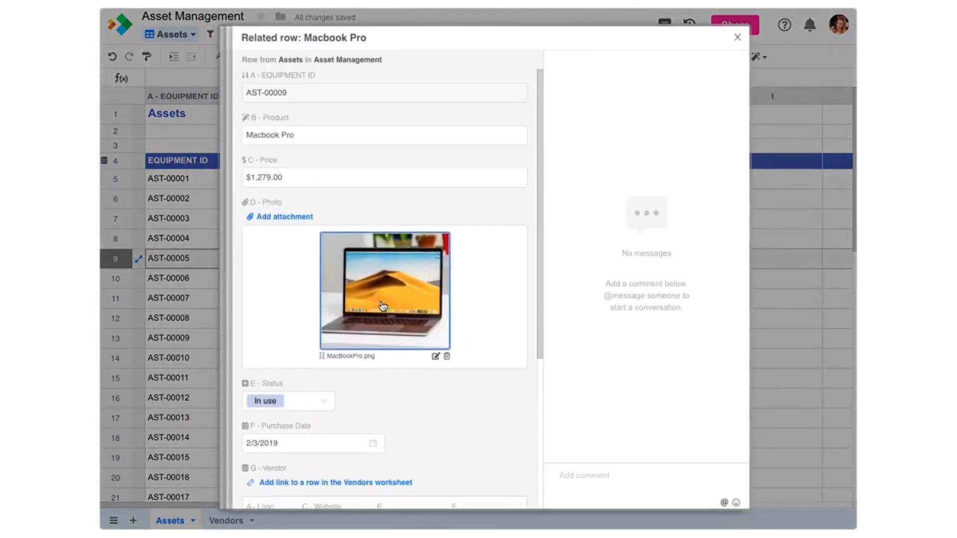
scroll(383, 305, "down", 5)
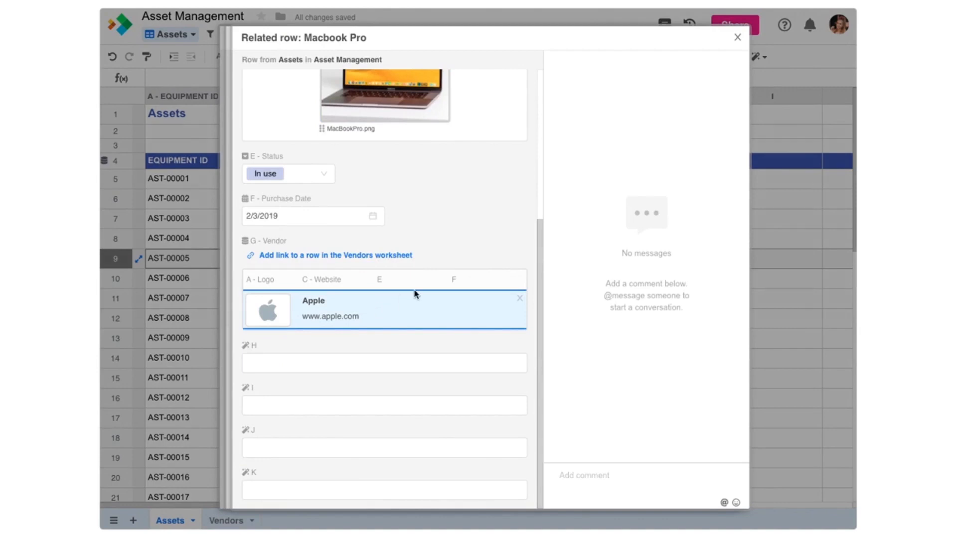
left_click(765, 71)
left_click(765, 72)
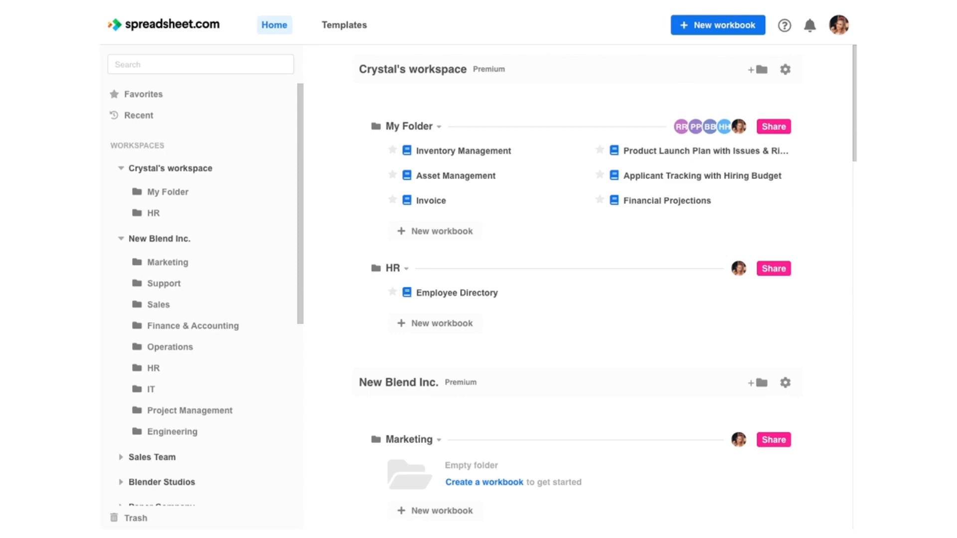
left_click(459, 296)
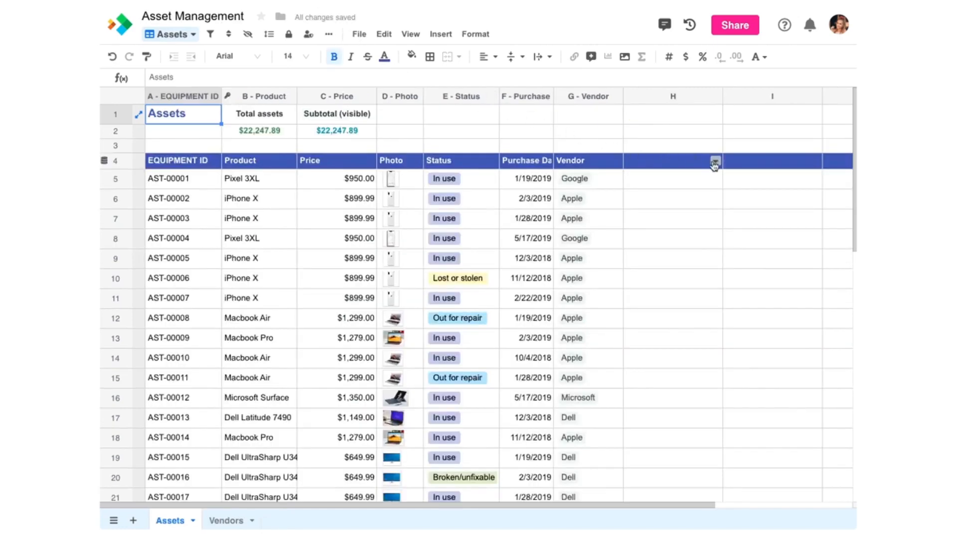
Step: Make column H a single-row Related row column 'Employee' linked to HR > Employee Directory > Employees
left_click(715, 161)
left_click(648, 182)
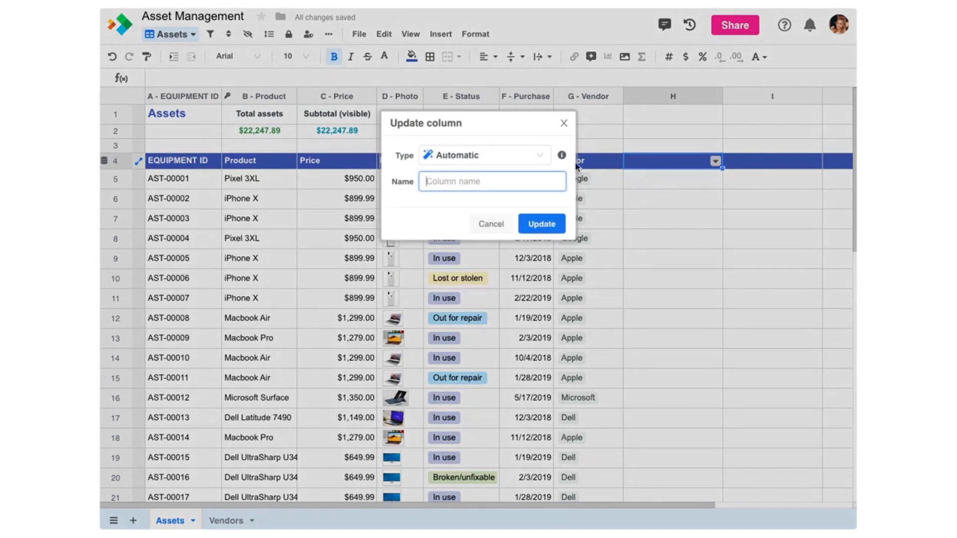
left_click(537, 156)
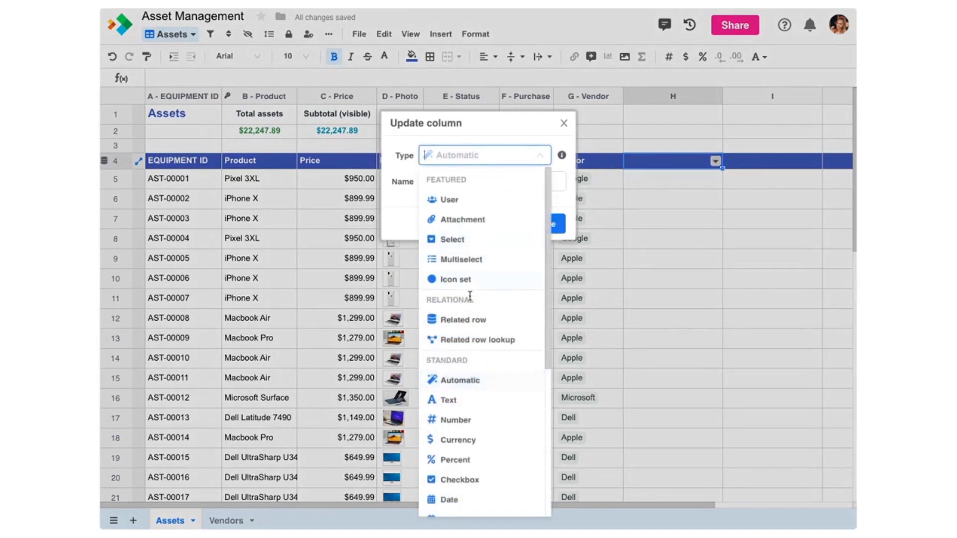
left_click(466, 323)
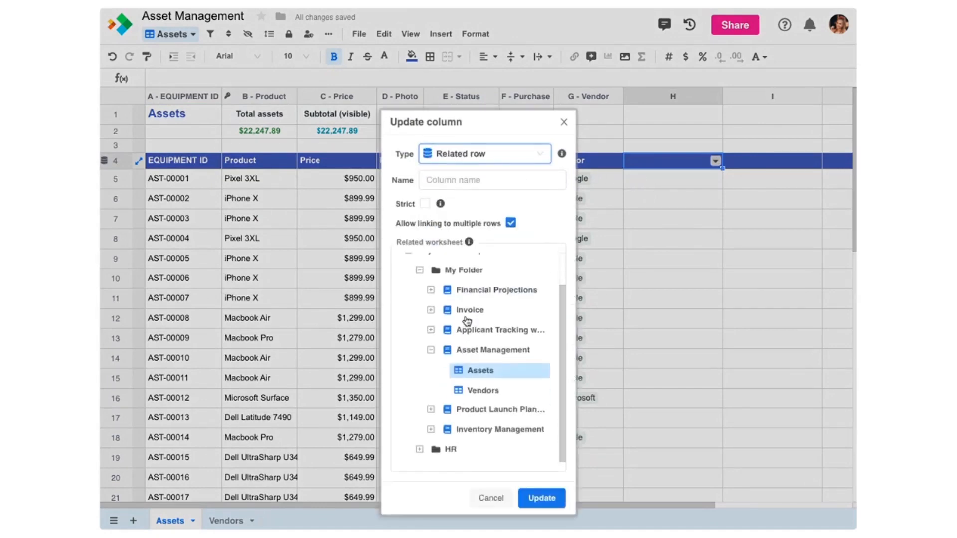
left_click(435, 187)
type("Em")
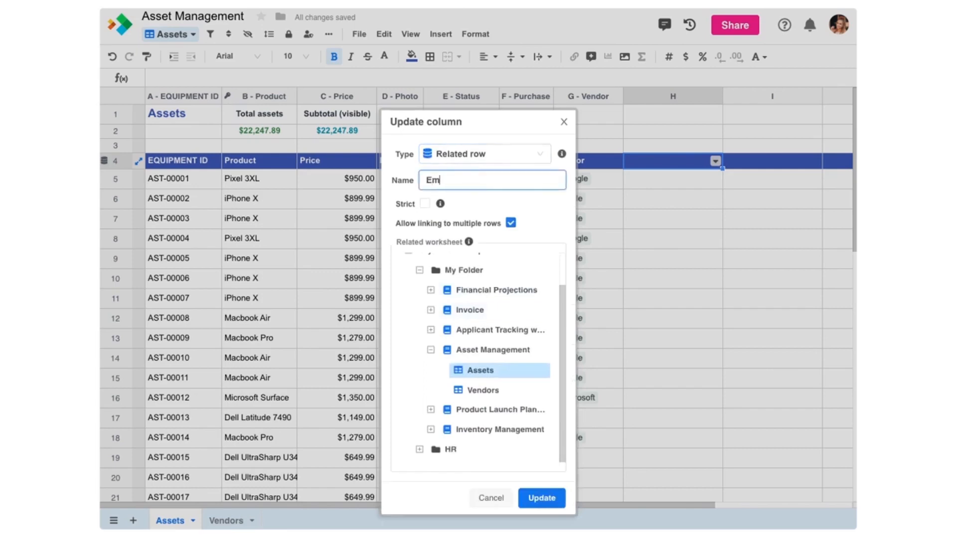
type("ployee")
left_click(420, 450)
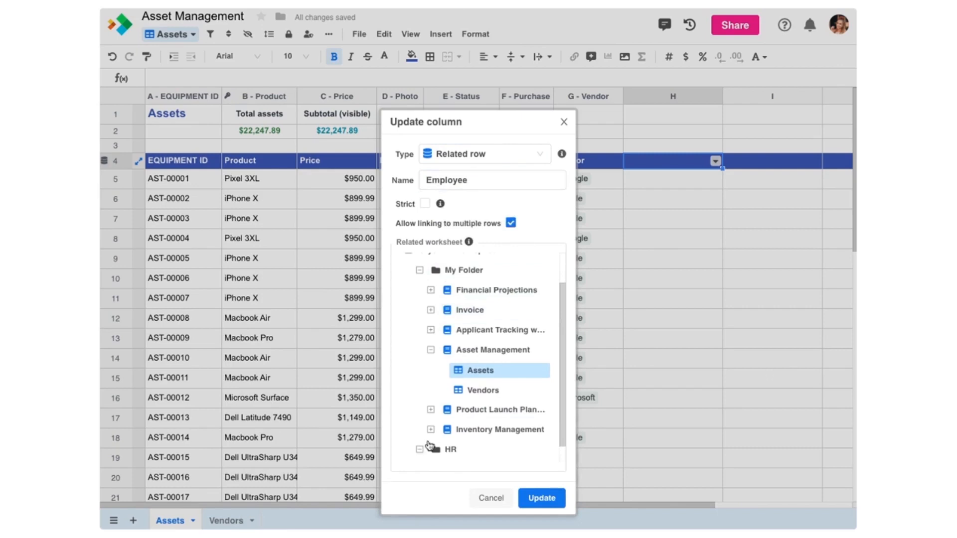
left_click(431, 450)
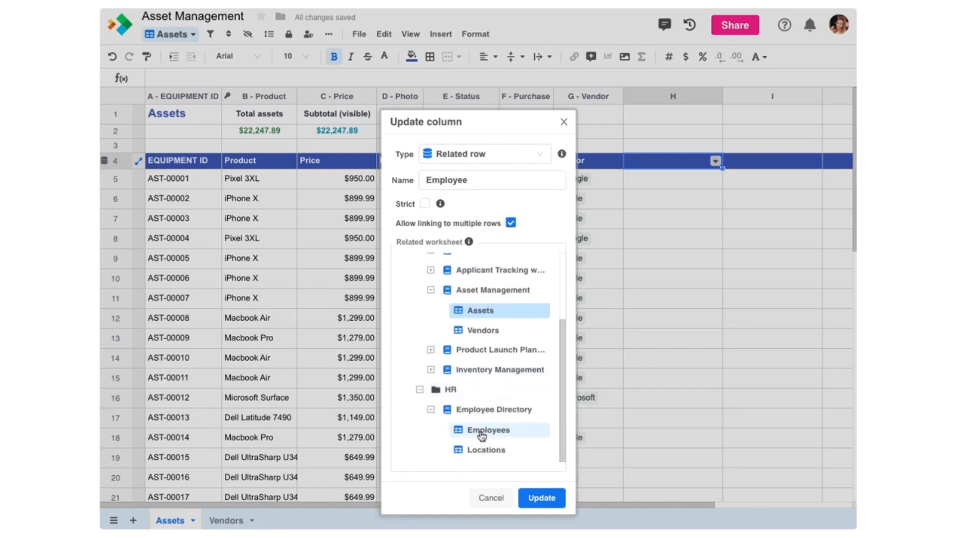
left_click(481, 435)
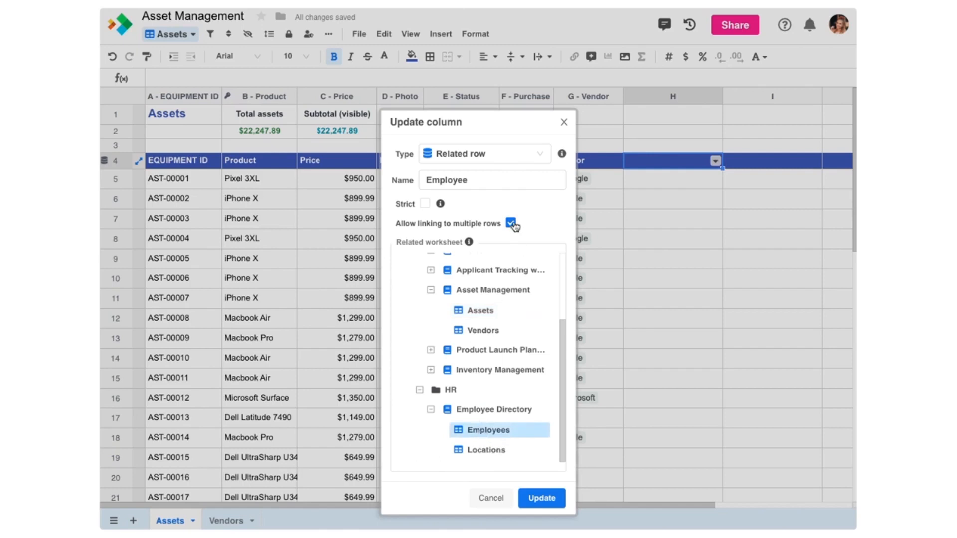
left_click(512, 223)
left_click(543, 499)
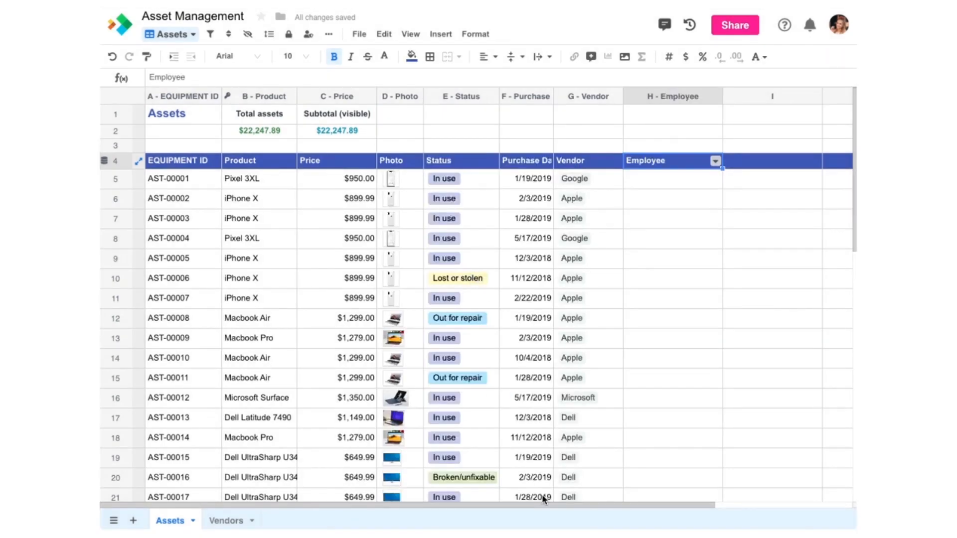
Step: Link employees to the assets in cells H5 and H6 via the row picker
left_click(690, 184)
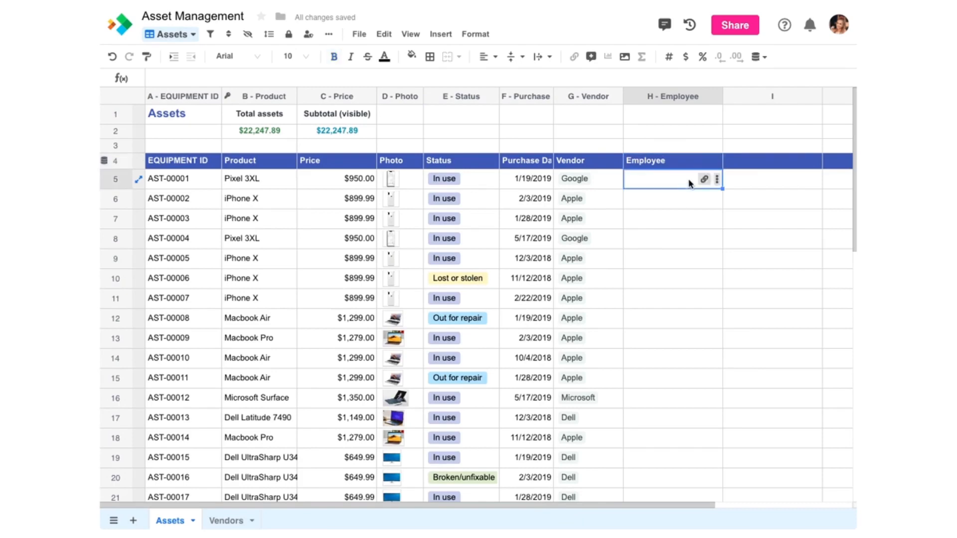
left_click(703, 178)
left_click(548, 139)
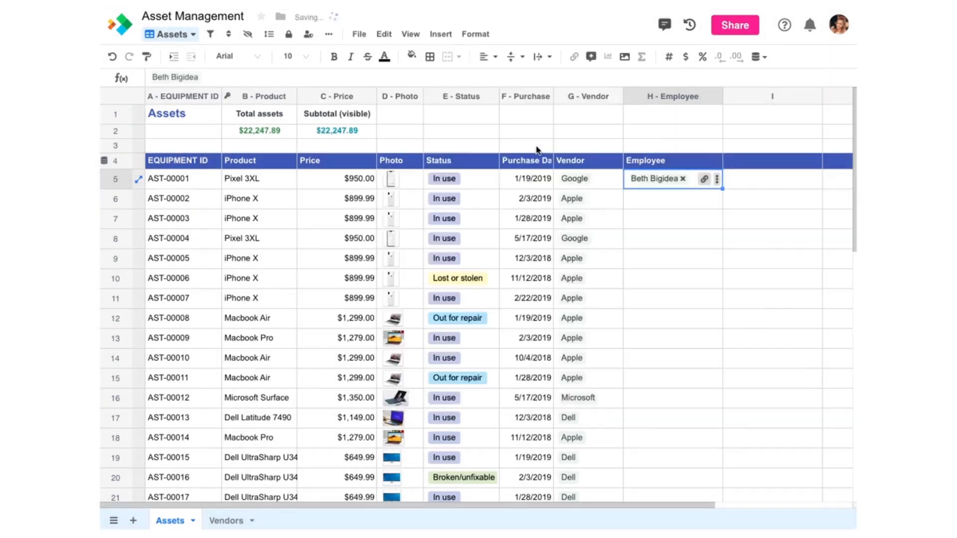
left_click(663, 200)
left_click(703, 199)
left_click(549, 189)
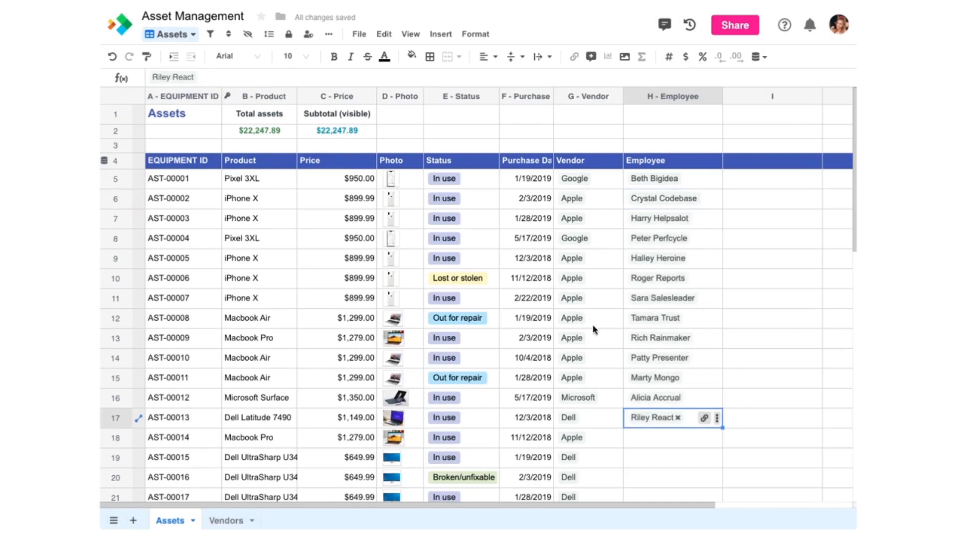
Step: Open H5's linked employee and their San Francisco location record, then switch to Employee Directory
left_click(667, 180)
left_click(664, 178)
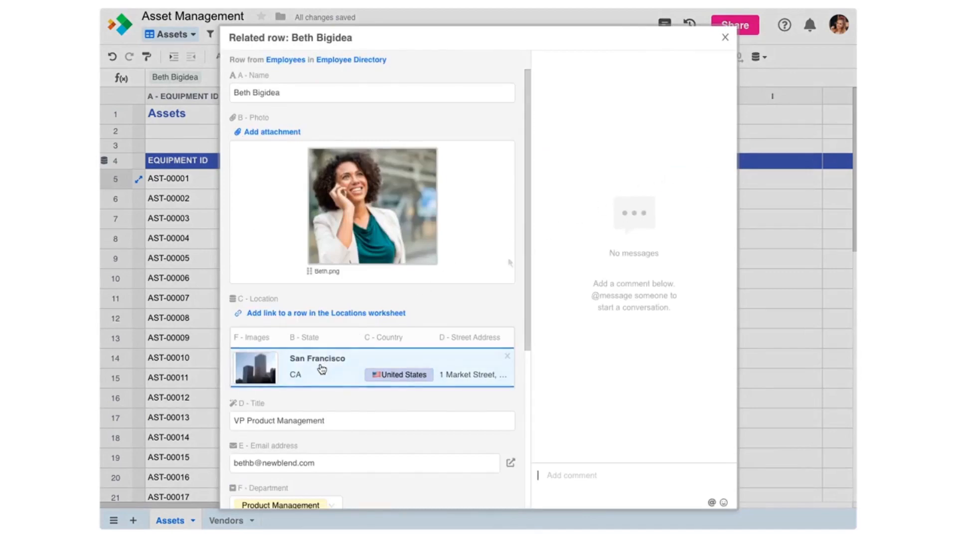
left_click(360, 365)
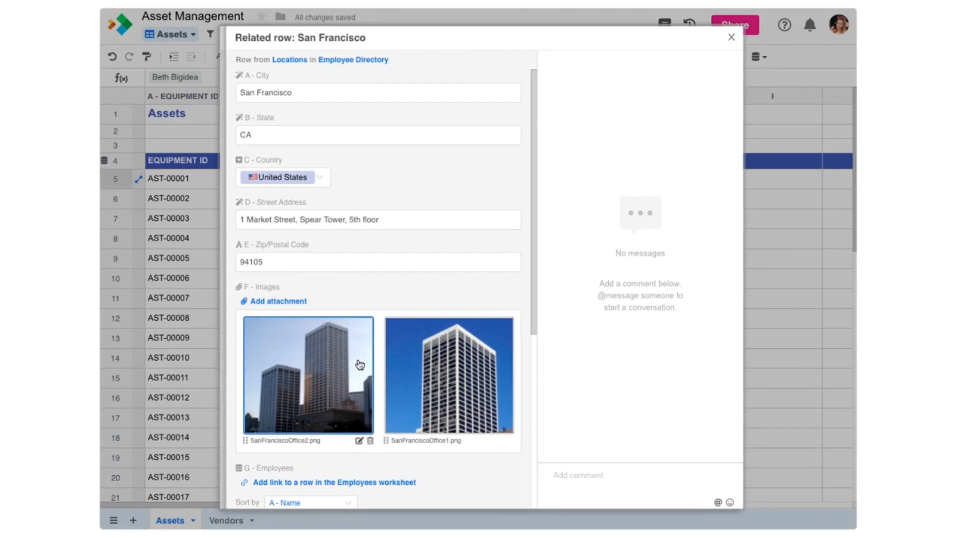
left_click(343, 60)
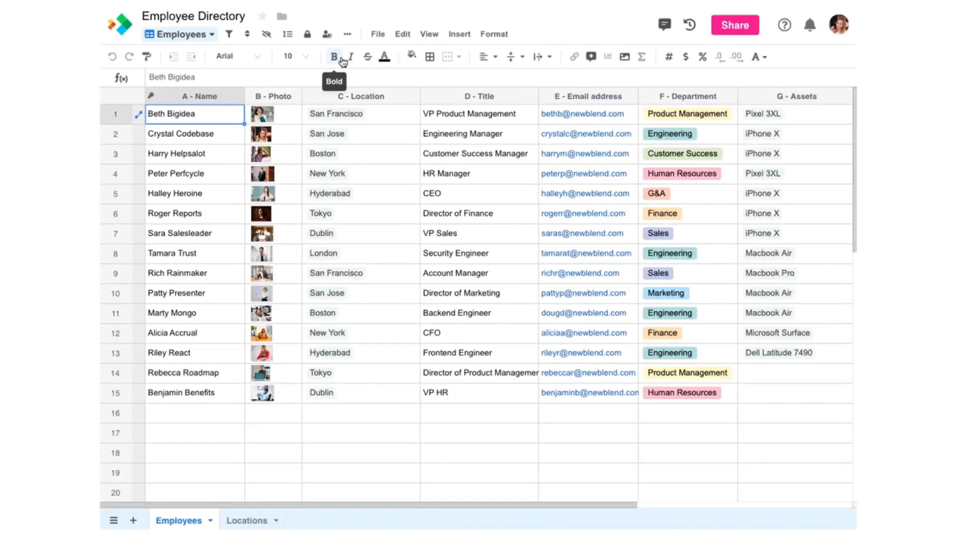
Step: Follow the first employee's Pixel 3XL asset link back to the Assets sheet
left_click(804, 117)
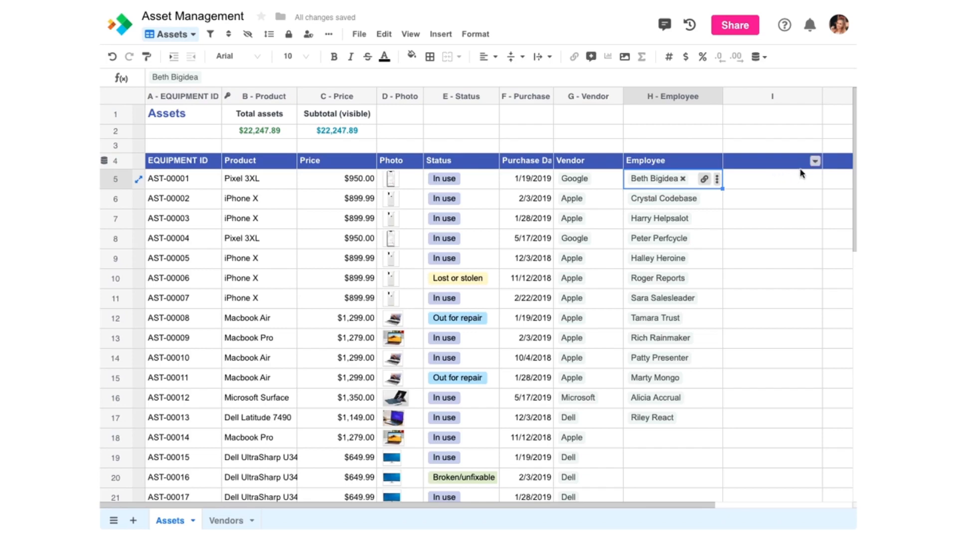
Step: Turn column I into a Related row lookup named 'Email' showing H - Employee's E - Email address
left_click(815, 160)
left_click(758, 184)
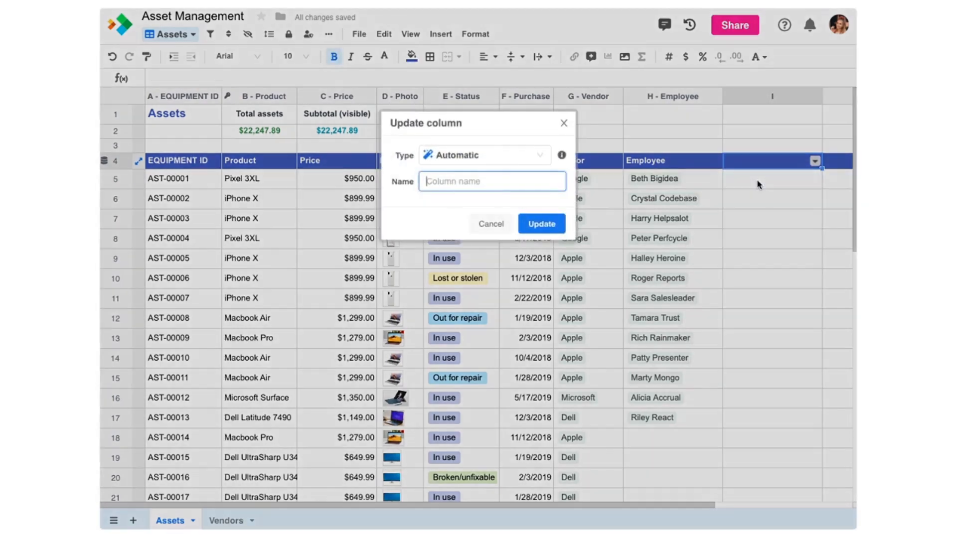
left_click(540, 156)
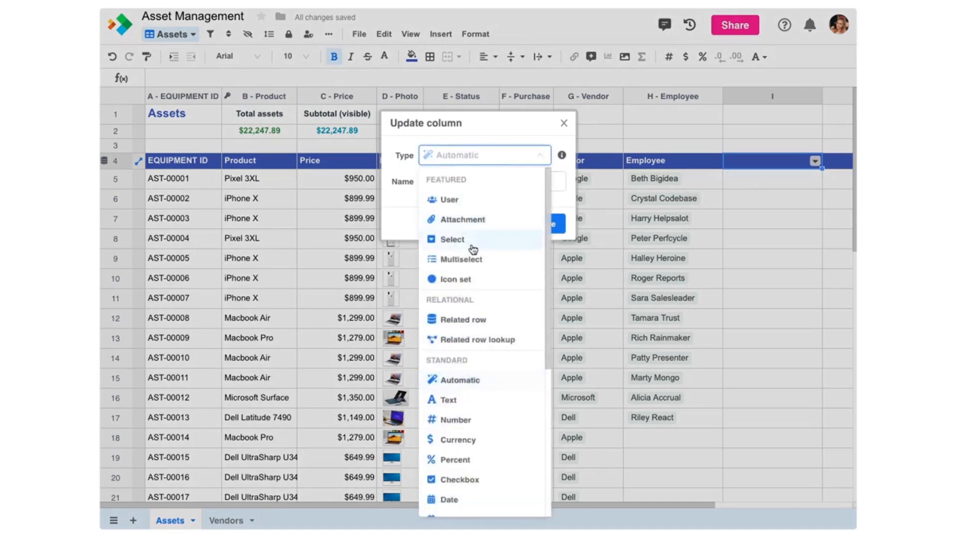
left_click(473, 340)
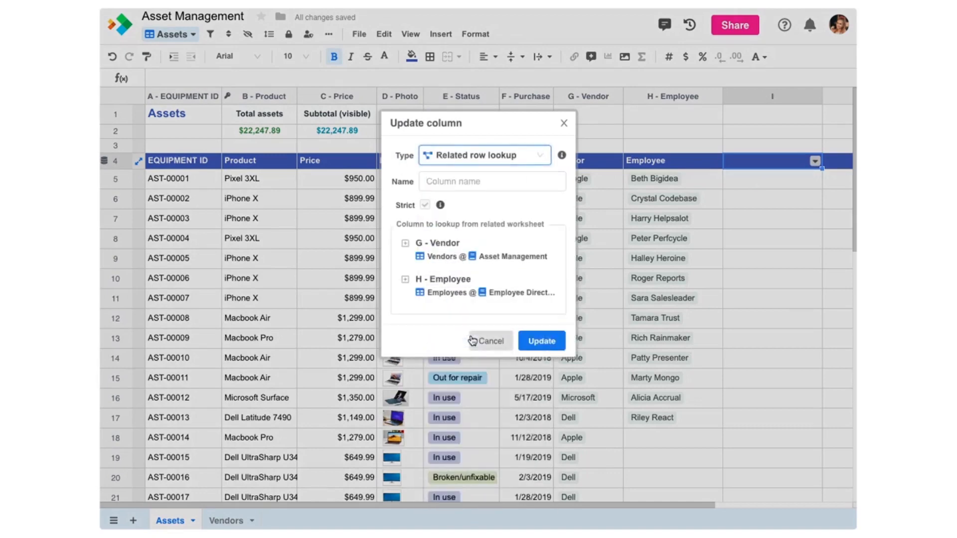
left_click(405, 279)
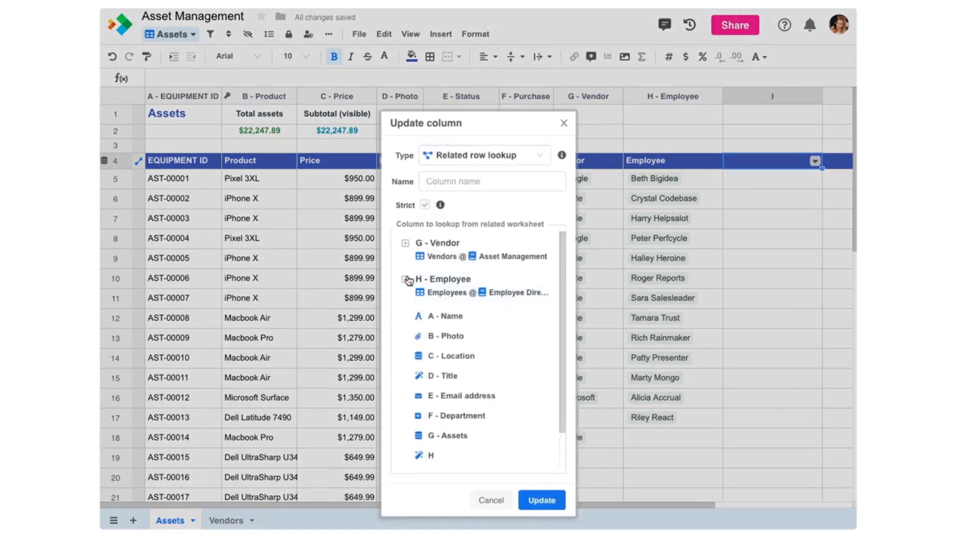
left_click(455, 397)
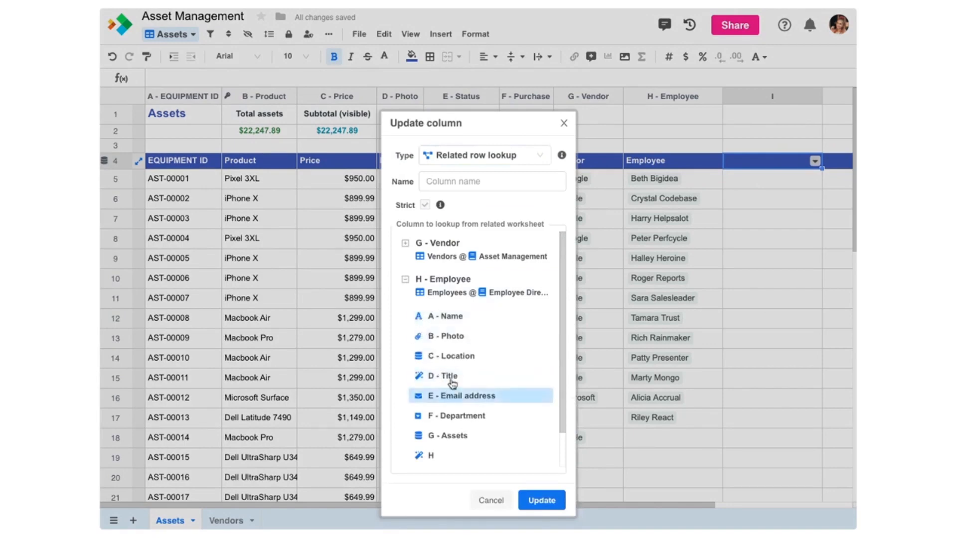
left_click(466, 187)
type("E")
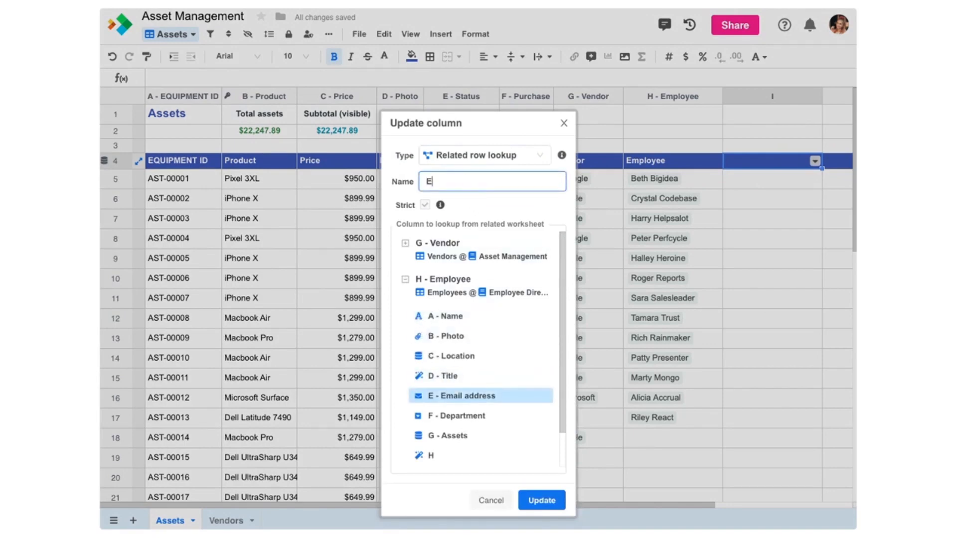
type("mail")
left_click(529, 502)
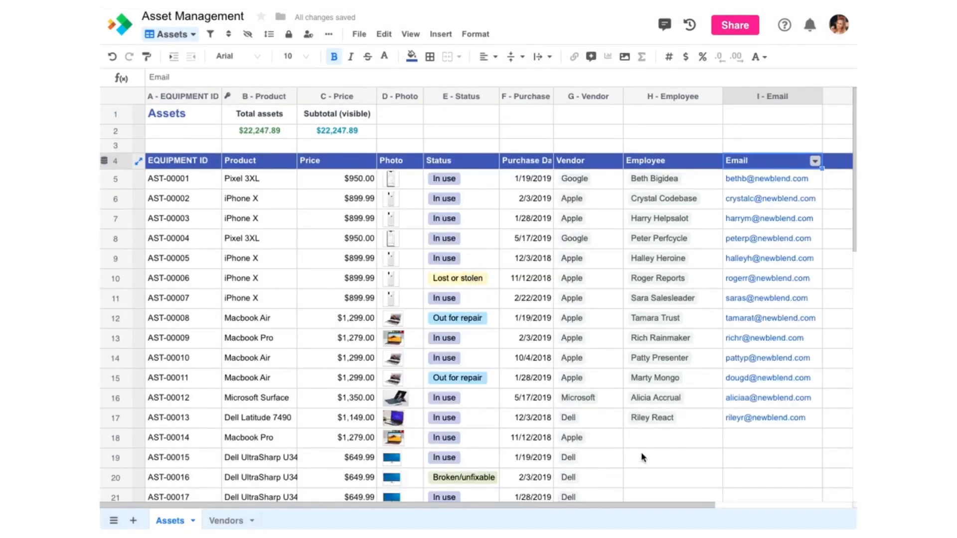
Step: Link an employee to the row 18 asset AST-00014
left_click(670, 444)
left_click(703, 440)
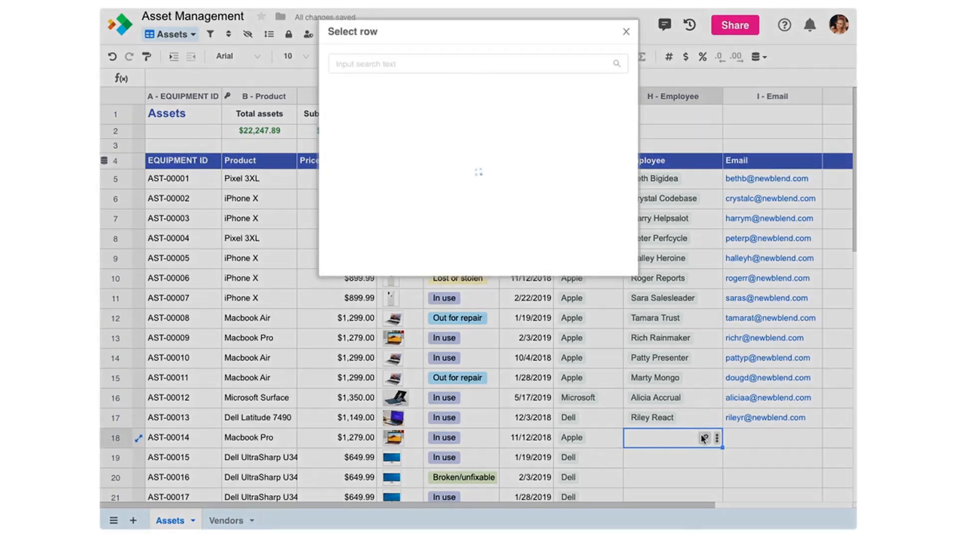
scroll(580, 322, "down", 6)
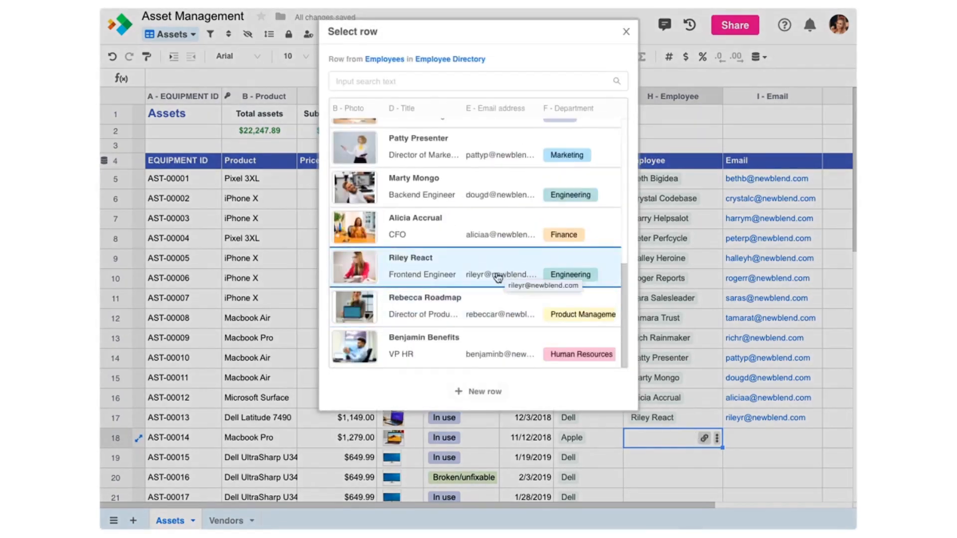
left_click(473, 308)
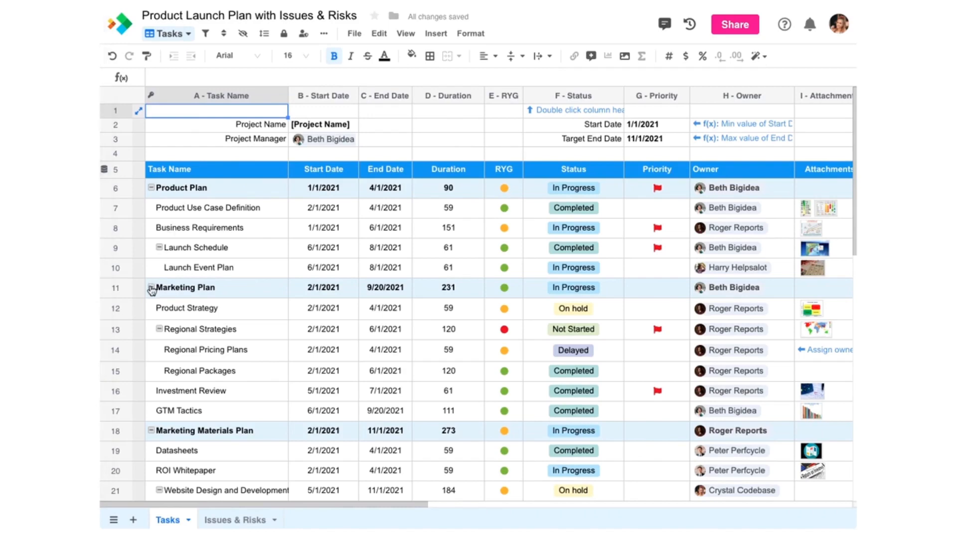
Step: Collapse the Marketing Plan group, and collapse then re-expand Marketing Materials Plan
left_click(151, 288)
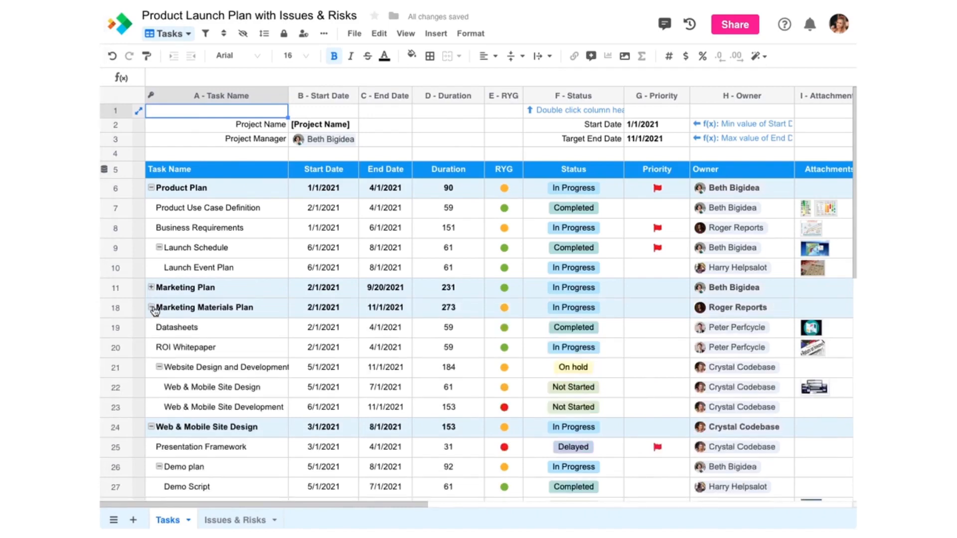
left_click(151, 308)
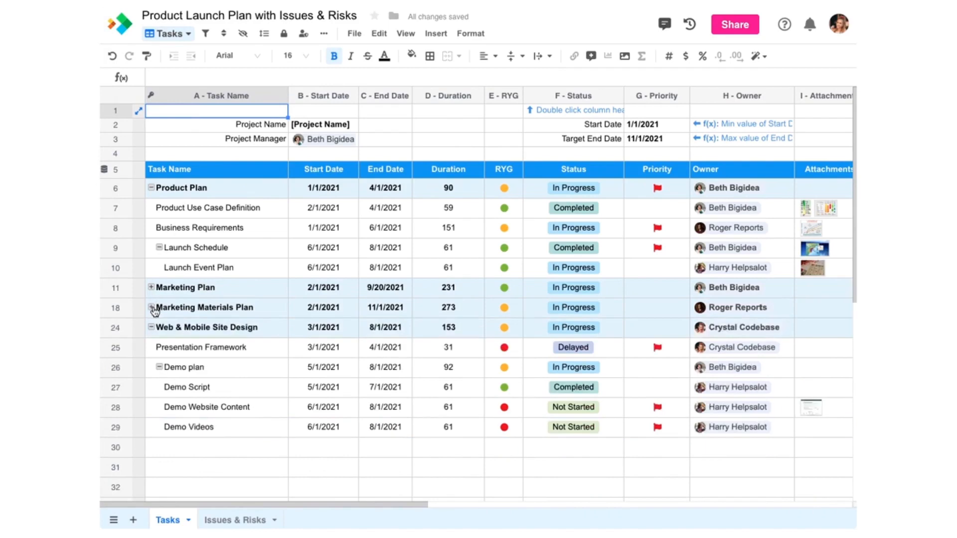
left_click(151, 307)
Step: Indent Business Requirements under Product Use Case Definition, outdent it back, then view sort options
left_click(185, 228)
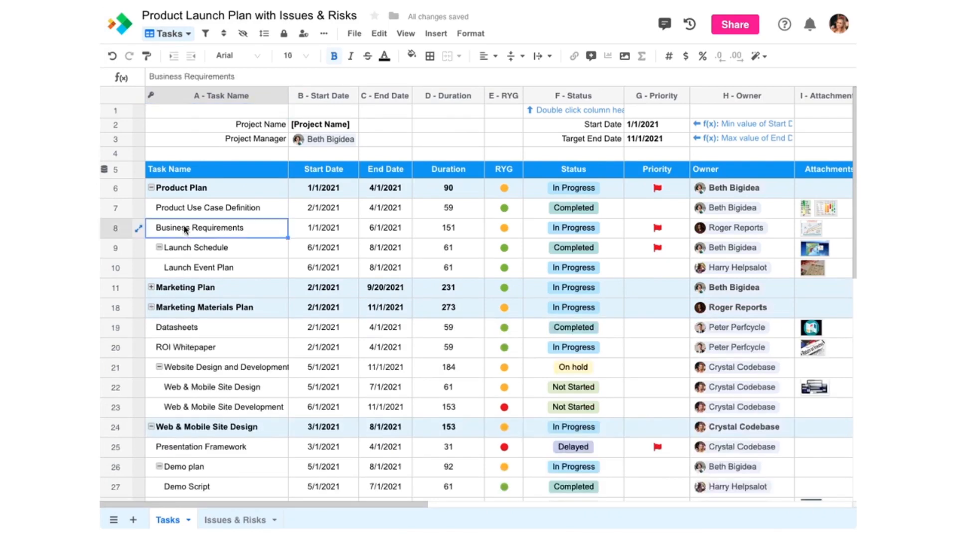
left_click(174, 56)
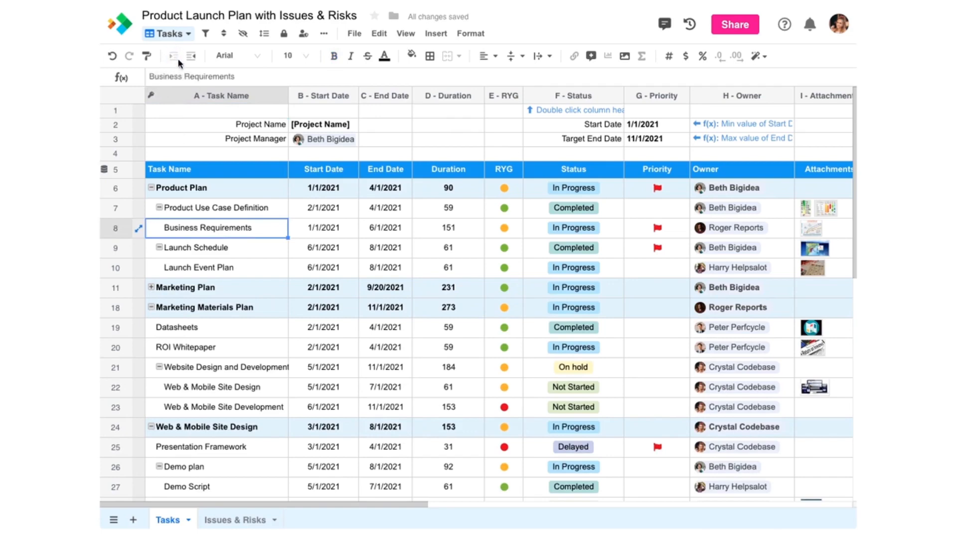
left_click(191, 57)
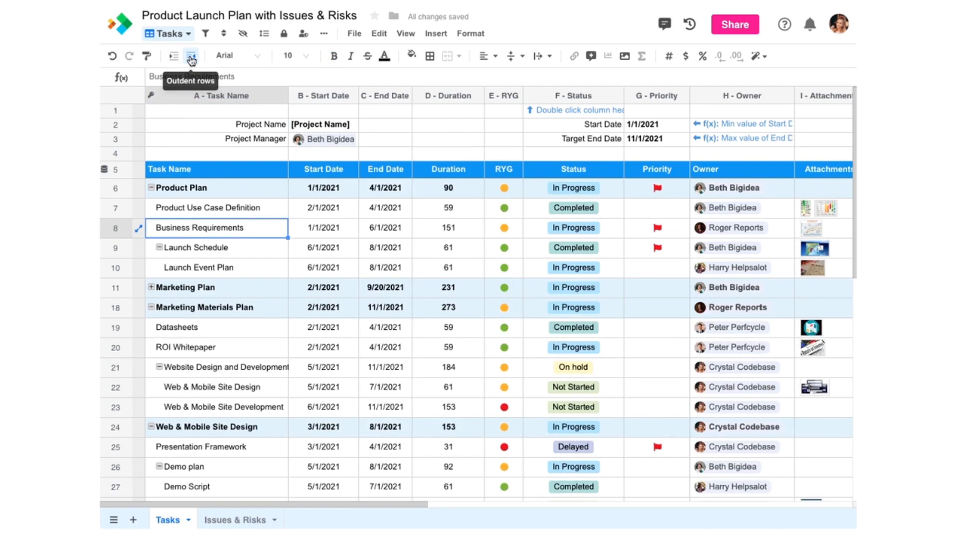
left_click(224, 35)
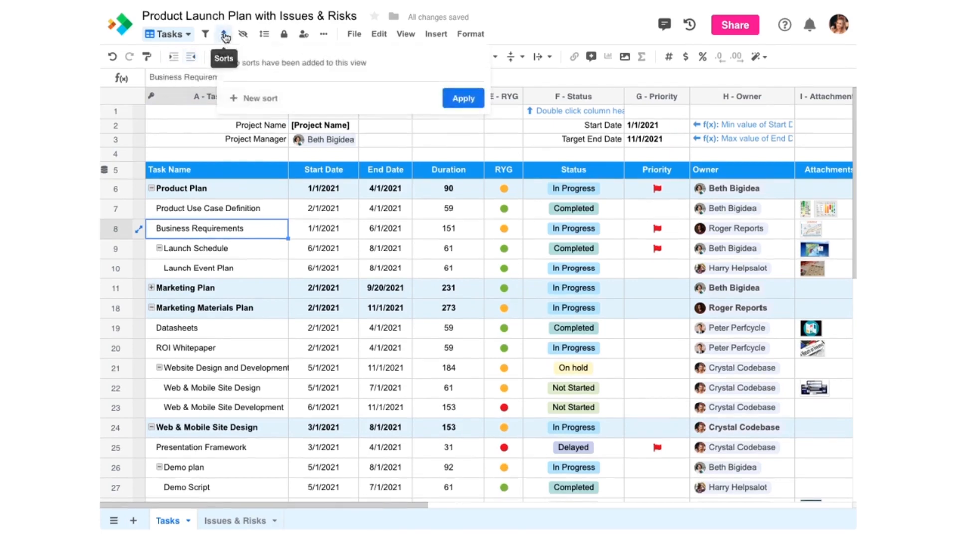
Step: Add a descending sort on Task Name and apply it
left_click(249, 98)
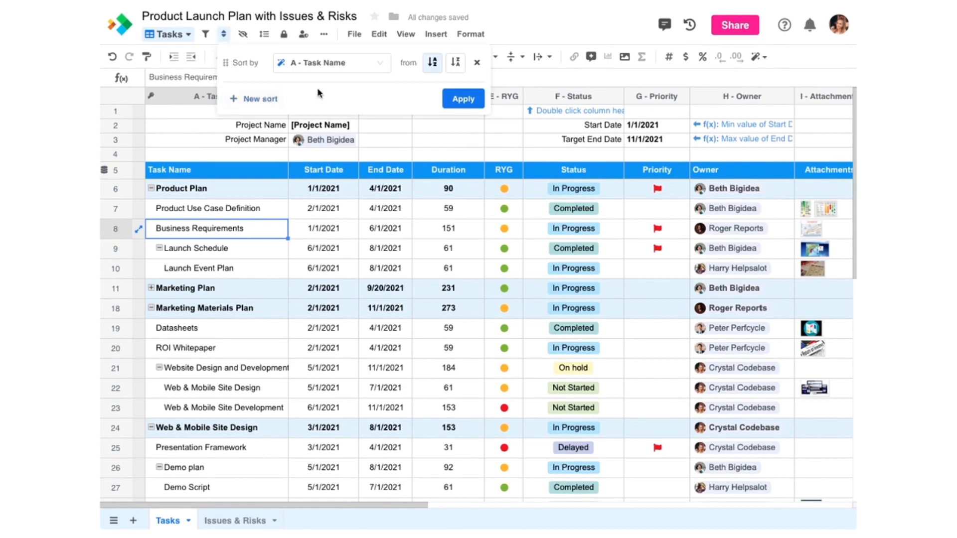
left_click(456, 64)
left_click(456, 98)
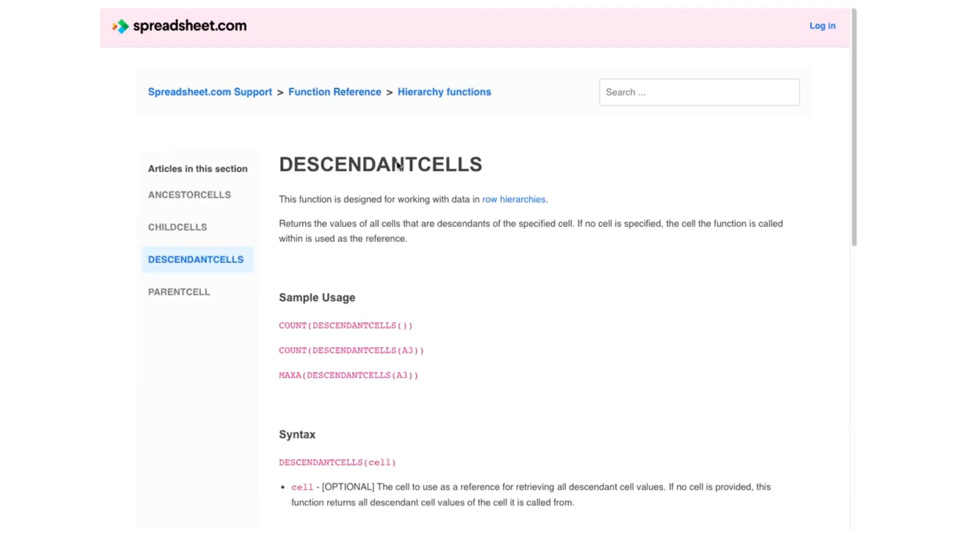
Step: Enter =MAX(DESCENDANTCELLS()) in Product Plan's End Date cell C12, yielding 8/1/2021
left_click(187, 1)
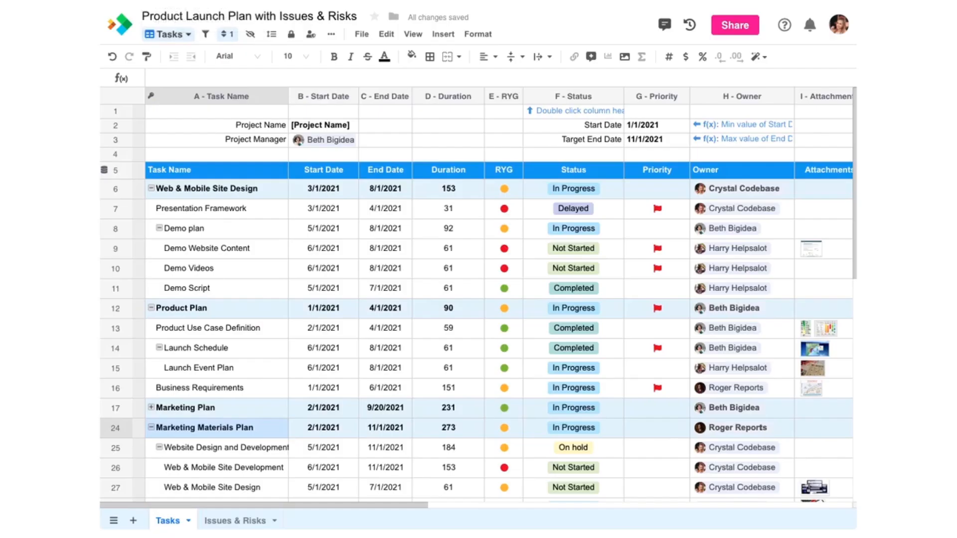
left_click(399, 314)
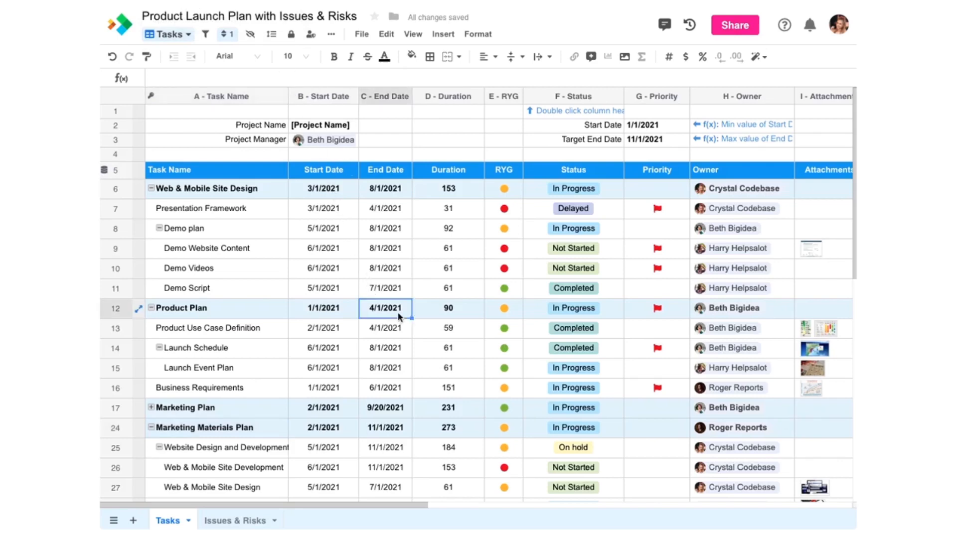
type("=")
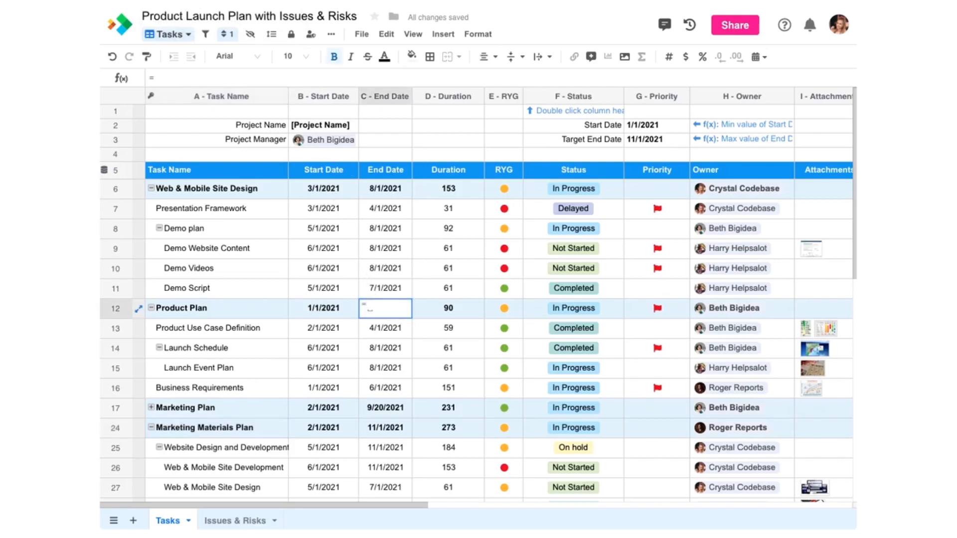
type("MAX(")
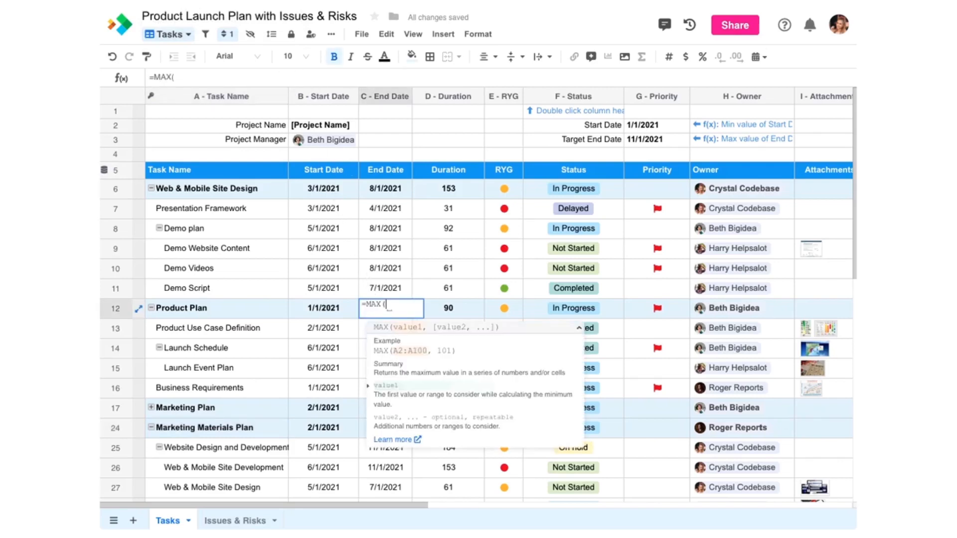
type("DESCENDANTCELLS(")
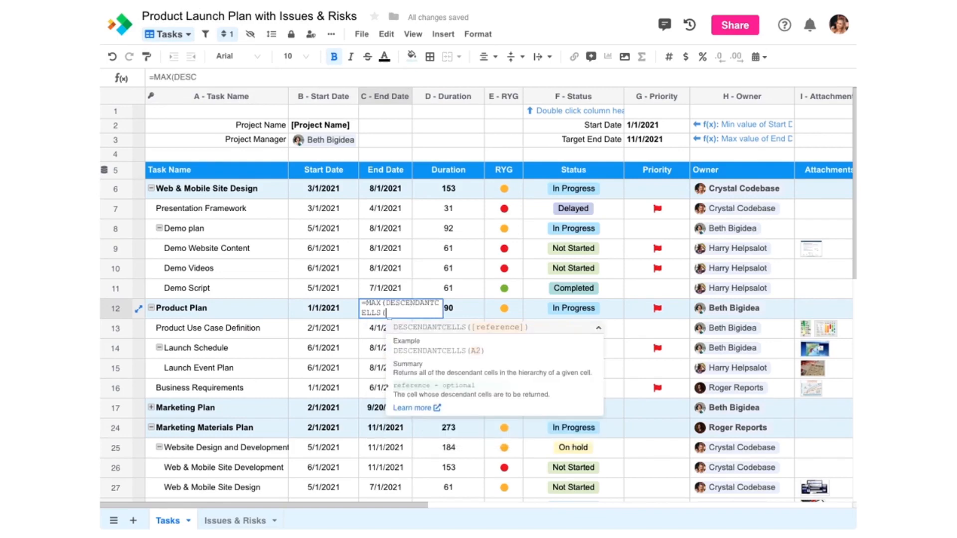
type(")")
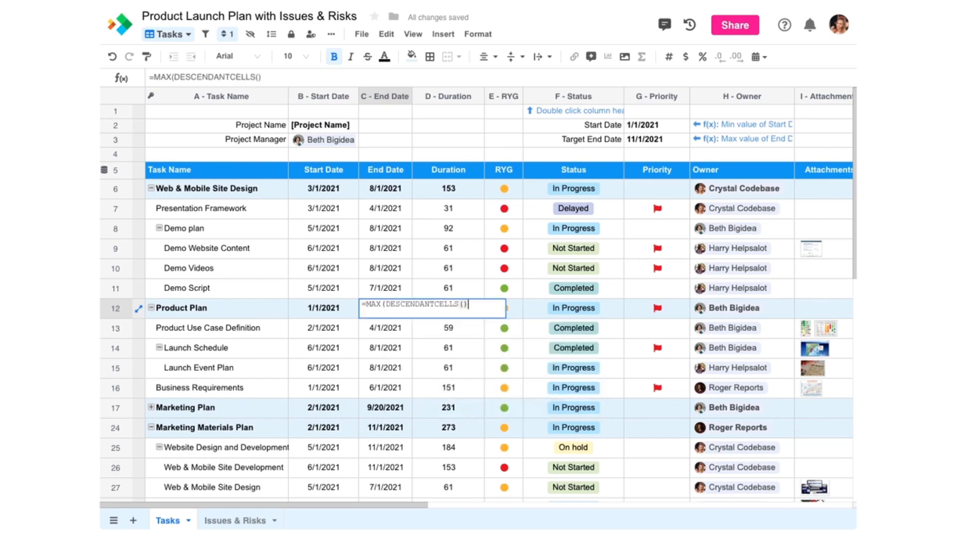
type(")")
key("Return")
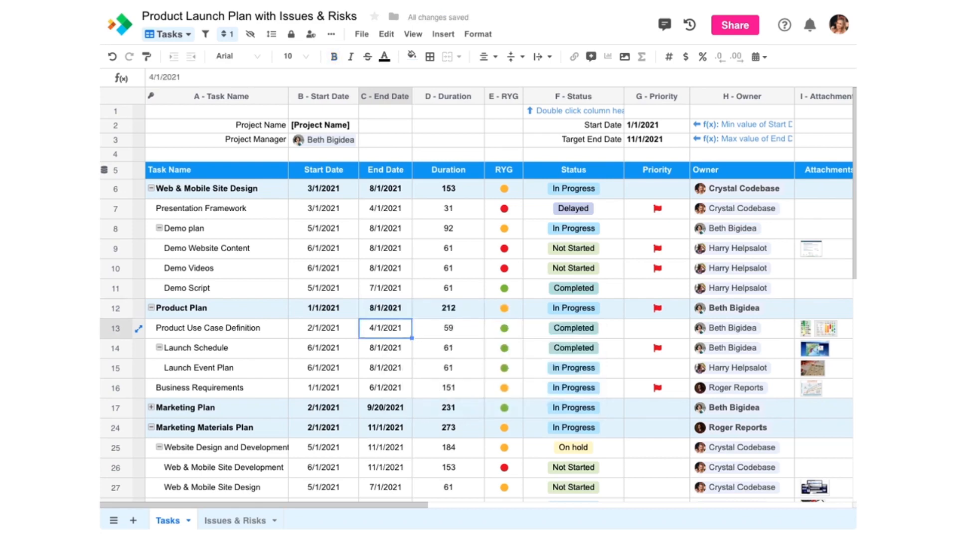
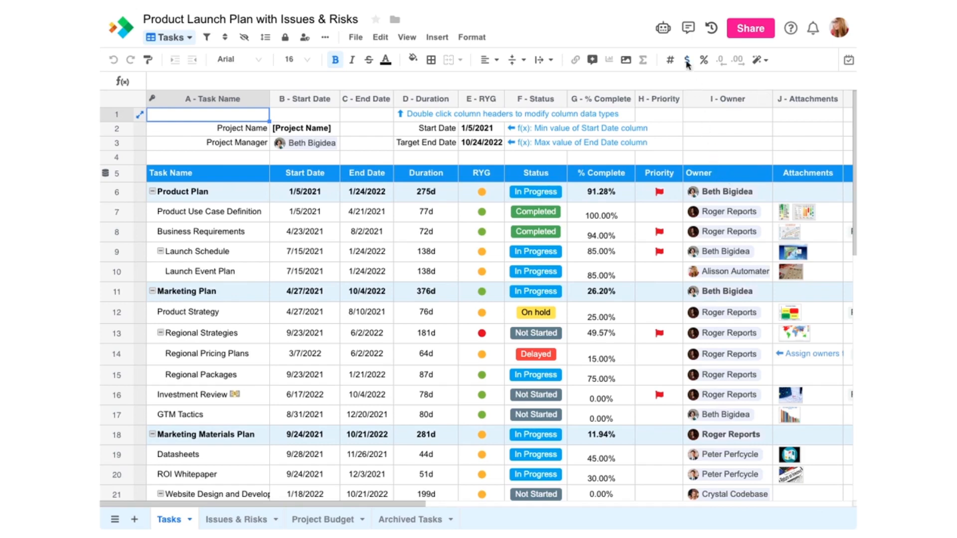
Step: Open the Automations window for the Product Launch Plan with Issues & Risks workbook
left_click(666, 29)
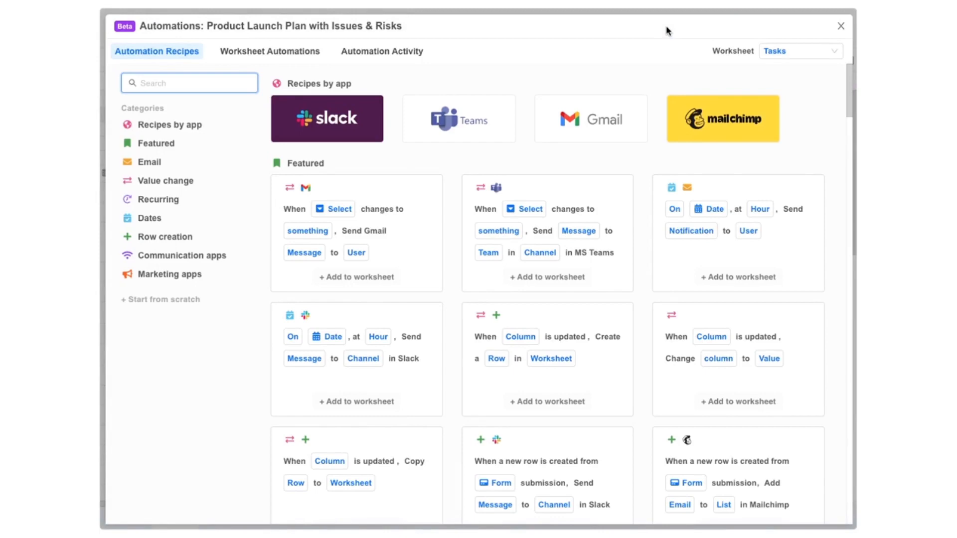
Step: Keep the Tasks worksheet and add the Dates recipe that notifies a user on a date at 9 AM
left_click(772, 53)
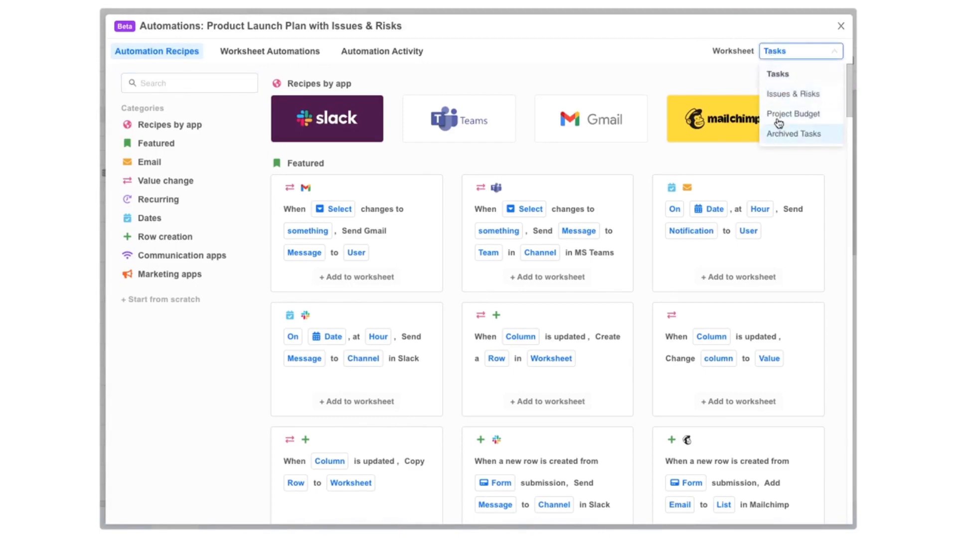
left_click(776, 73)
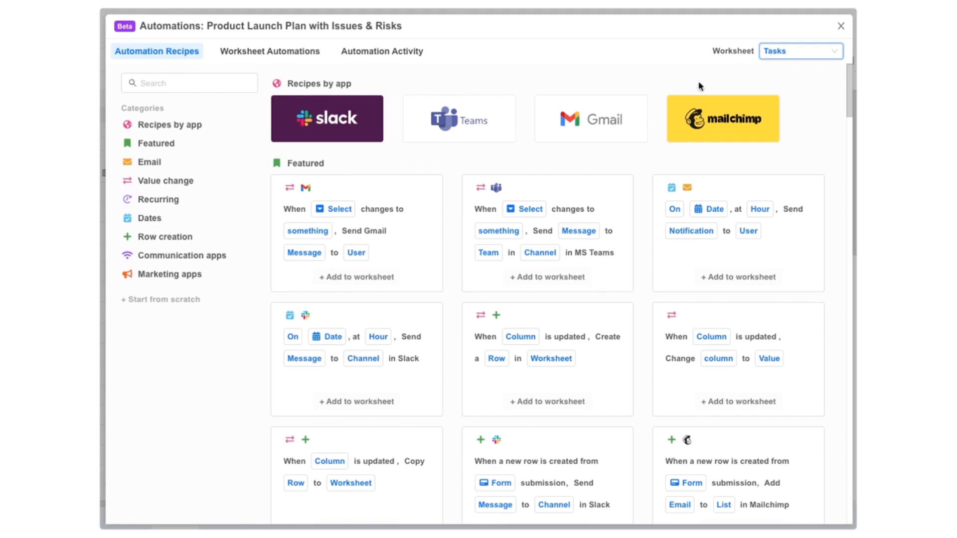
left_click(160, 220)
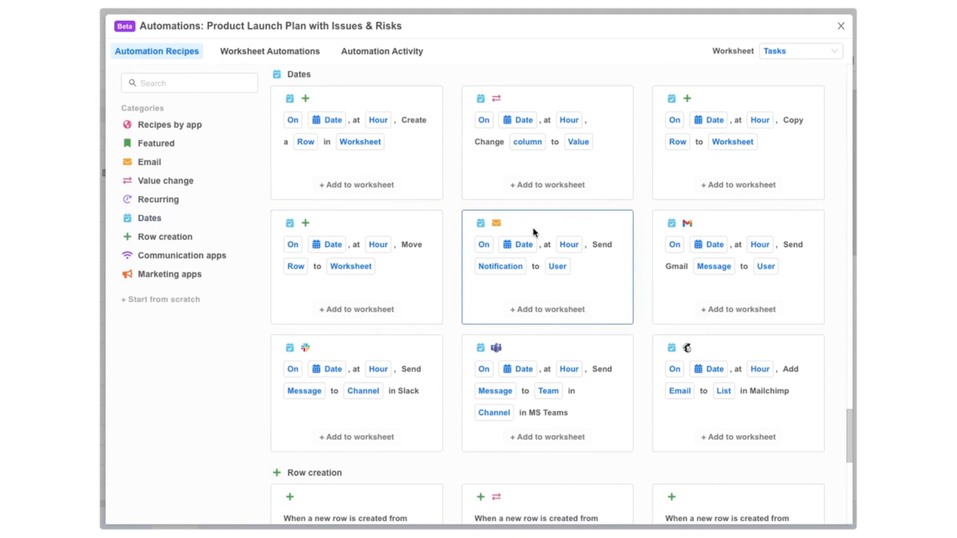
left_click(544, 310)
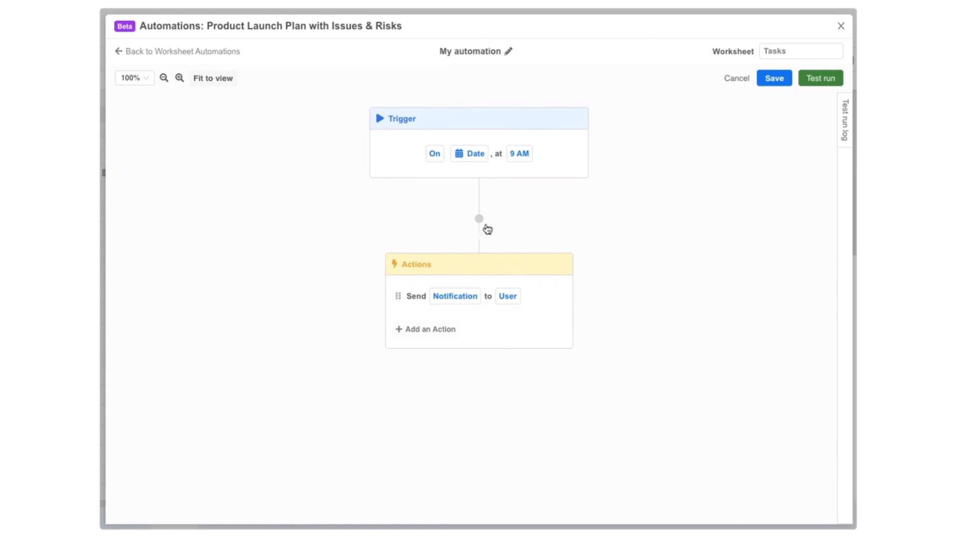
Step: Set the trigger to 2 days before the date, then save and dismiss the missing-Date-column error
left_click(436, 156)
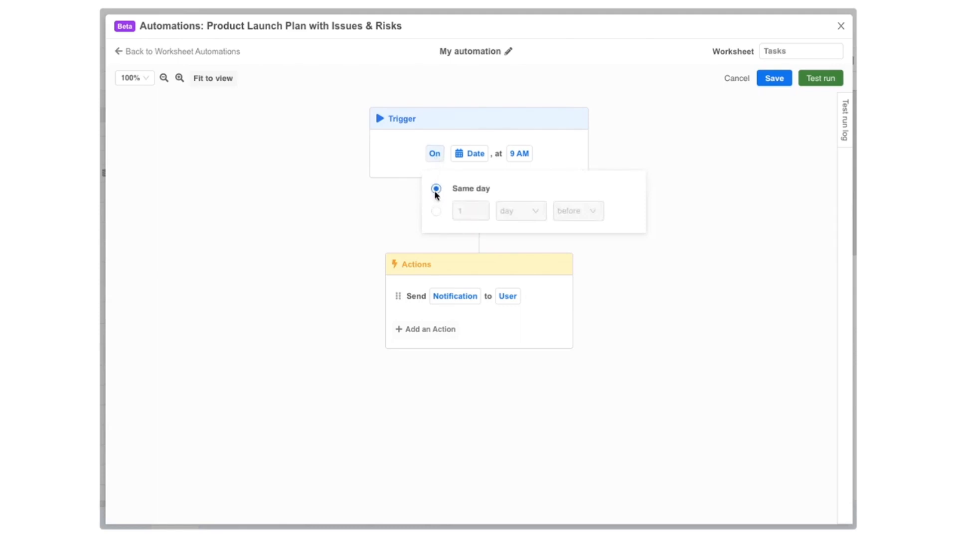
left_click(436, 212)
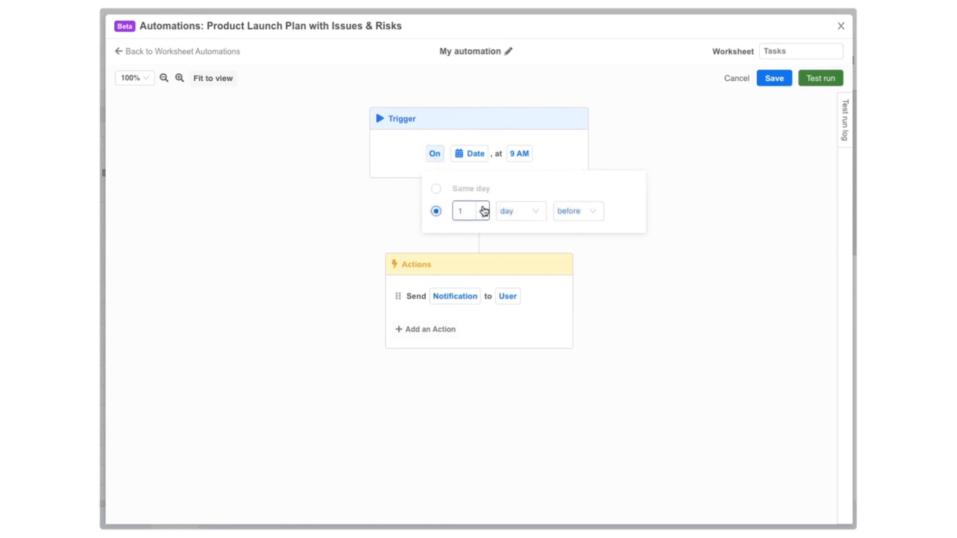
left_click(483, 207)
left_click(702, 119)
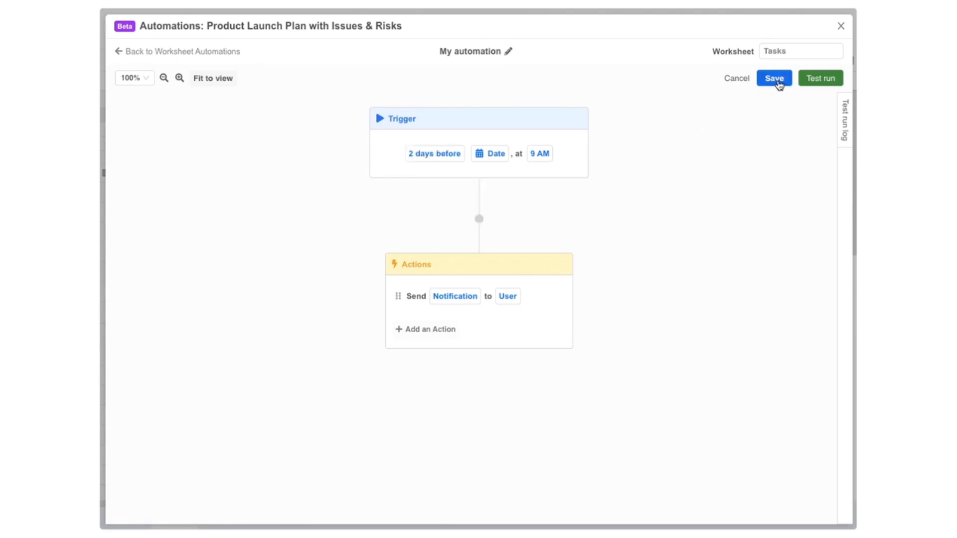
left_click(775, 79)
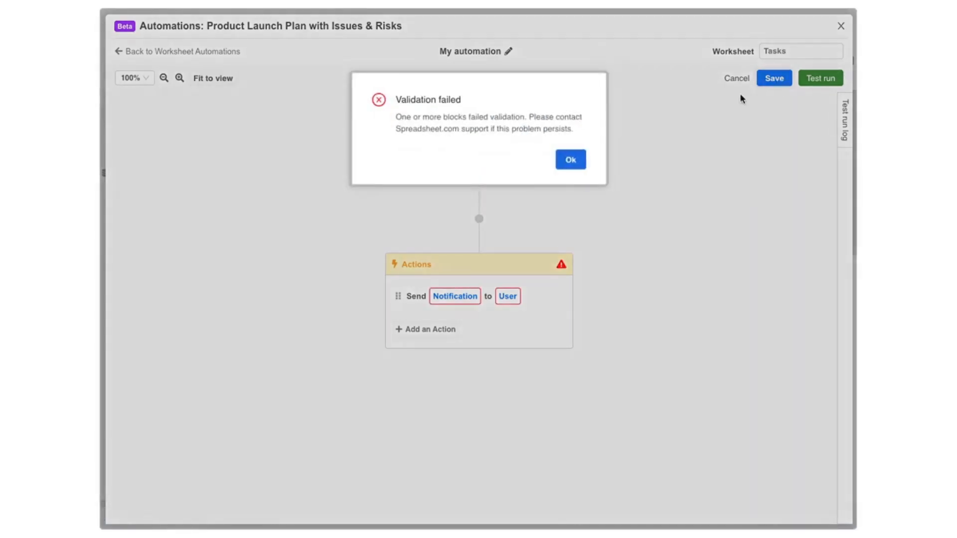
left_click(574, 161)
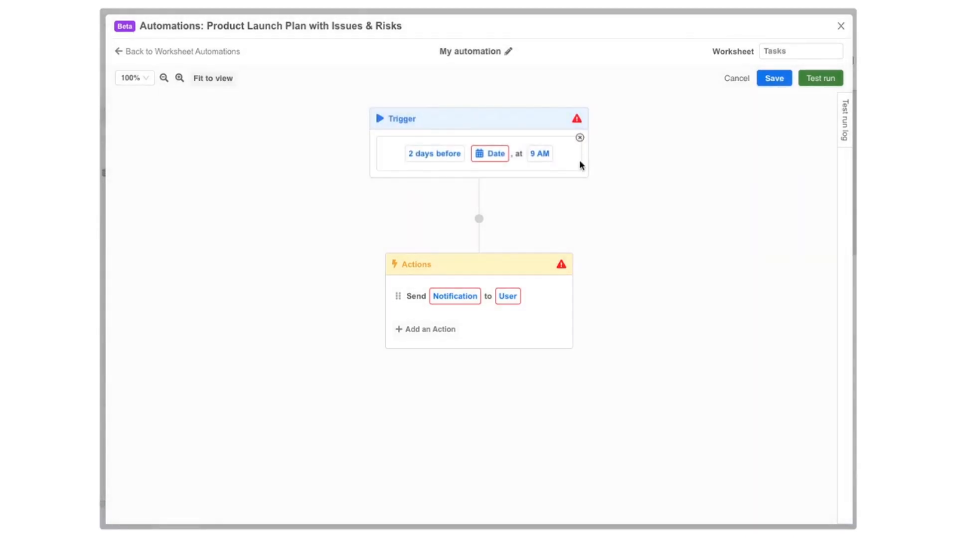
mouse_move(577, 122)
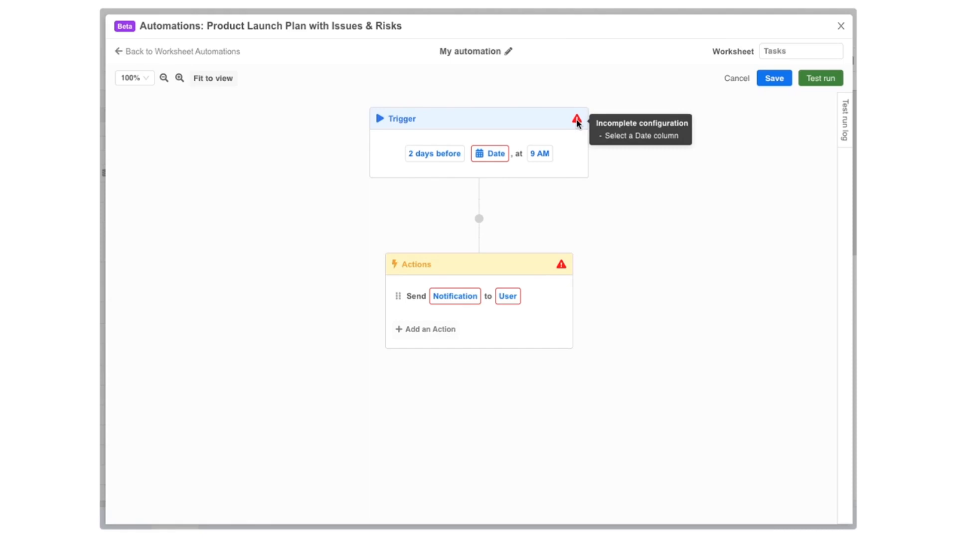
Step: Base the trigger on the B - Start Date column at 8 AM
left_click(501, 156)
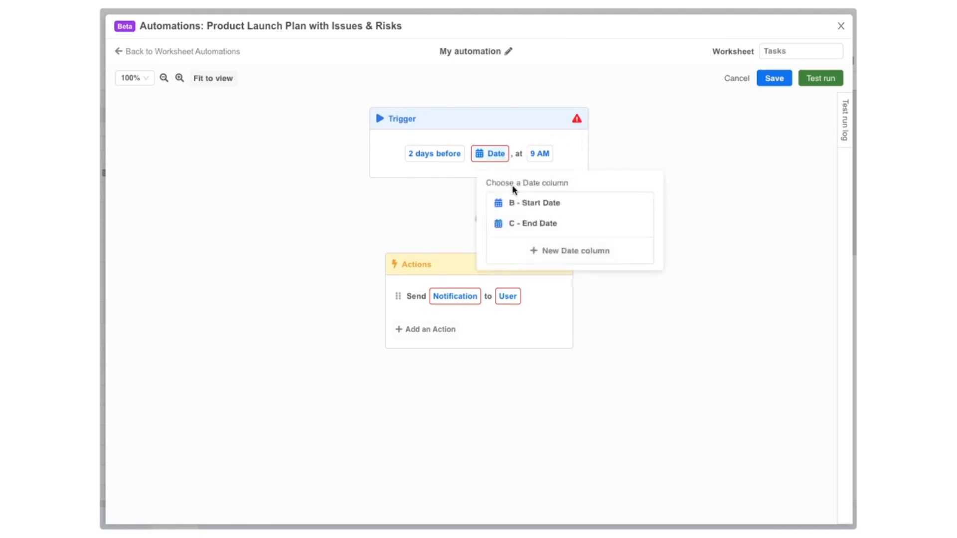
left_click(531, 203)
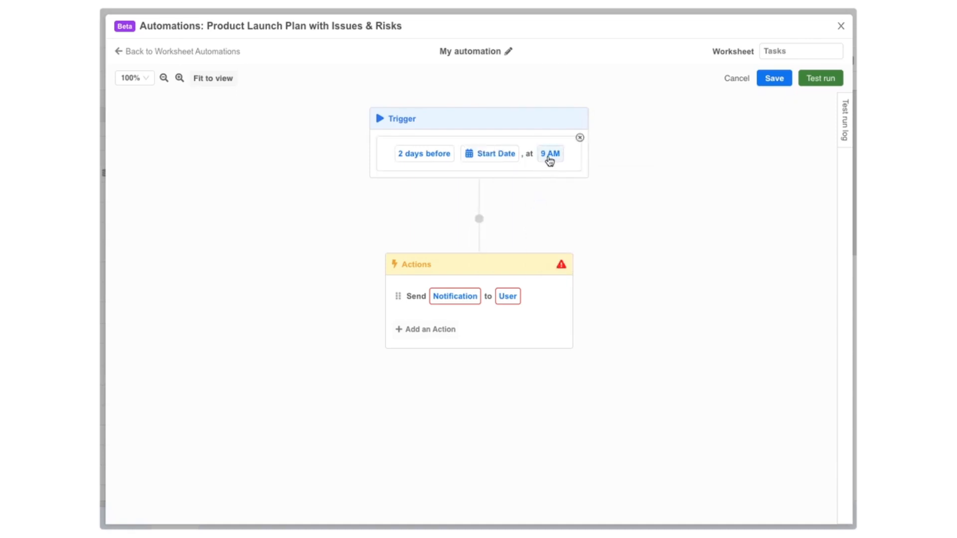
left_click(550, 157)
scroll(562, 249, "down", 1)
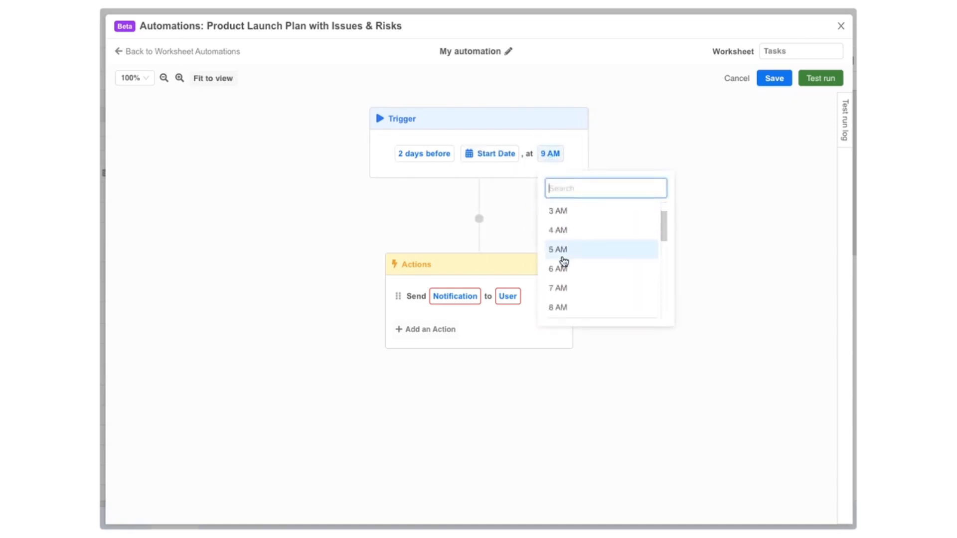
left_click(558, 309)
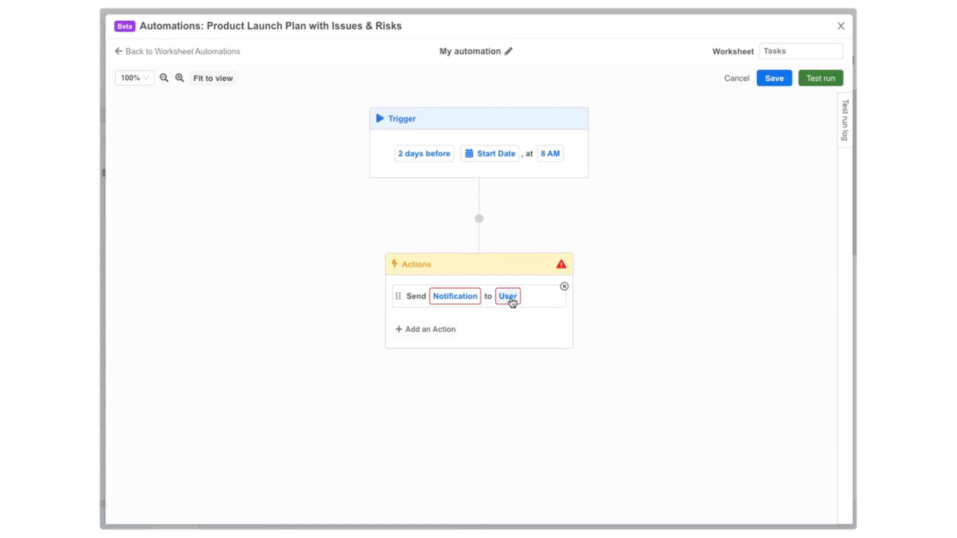
Step: Send the notification to each row's I - Owner and bring up the email form
left_click(508, 297)
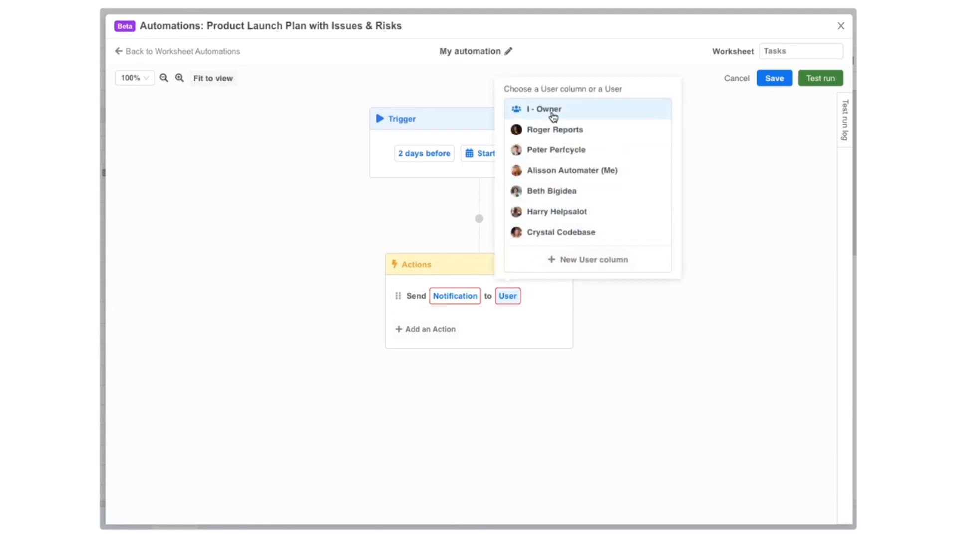
left_click(554, 110)
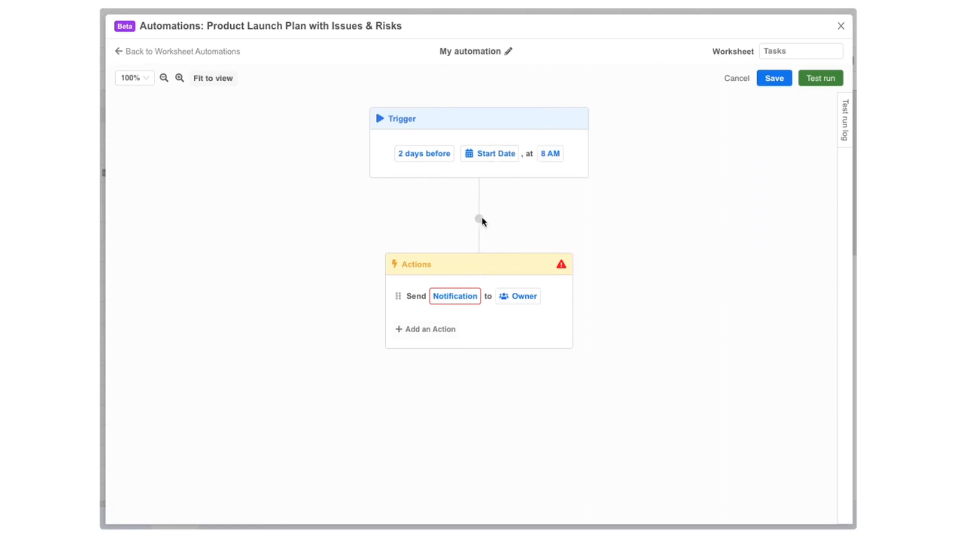
left_click(454, 296)
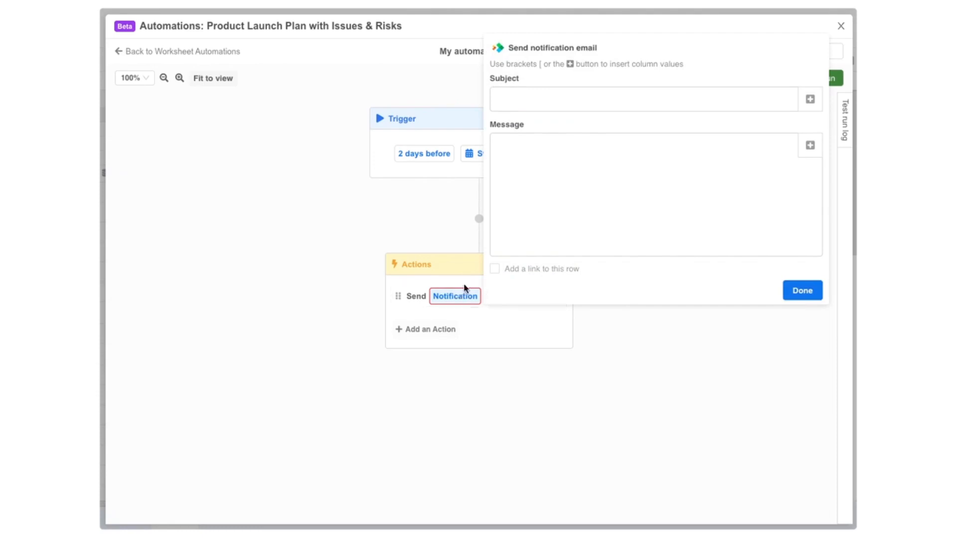
Step: Write subject 'Launch Plan Reminder: [Task Name] starts in 2 days' and a message greeting the [Owner]
left_click(547, 98)
type("Launch Plan Reminder: [Task Name] starts in 2 days")
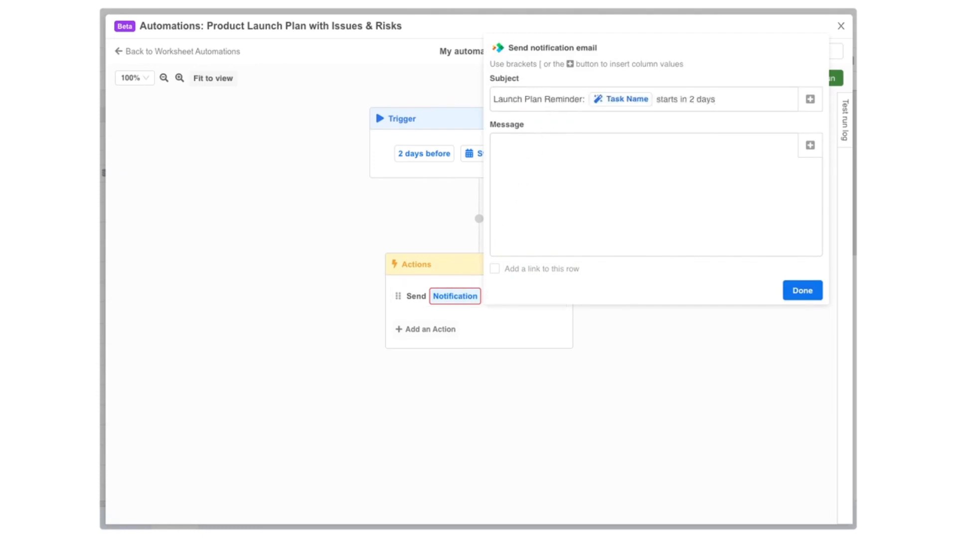
left_click(569, 239)
type("Hey [")
left_click(567, 244)
type(", t")
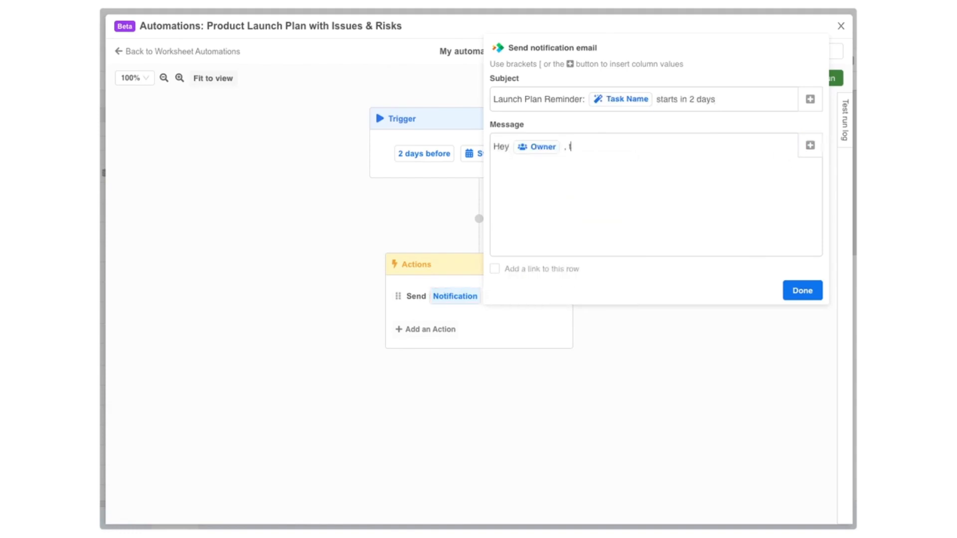
type("he [Task Name] task is scheduled to start in 2 days. This is a friendly reminder.")
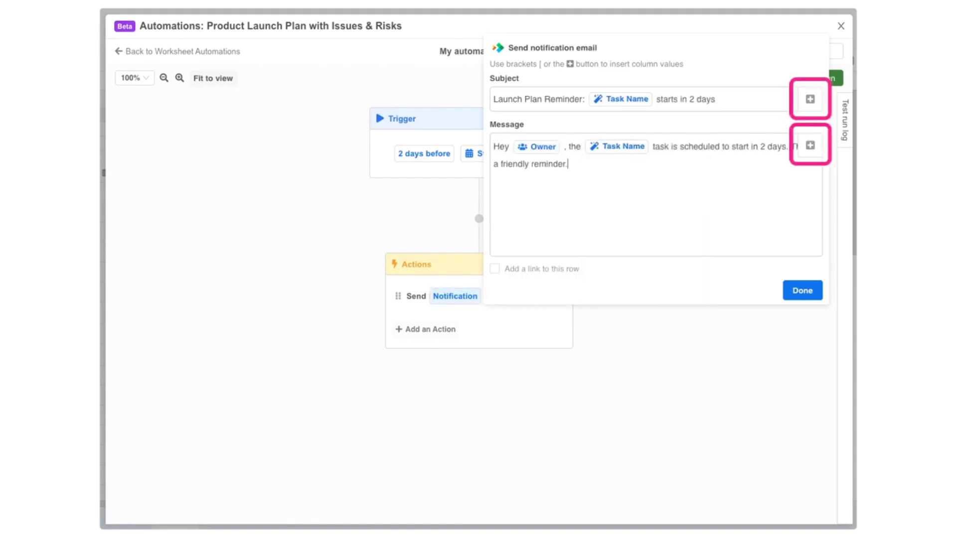
Step: Add 'Current status: [Status]' and '% Complete: [% Complete]' lines, include a row link, and finish
key("Return")
key("Return")
type("Current status: [")
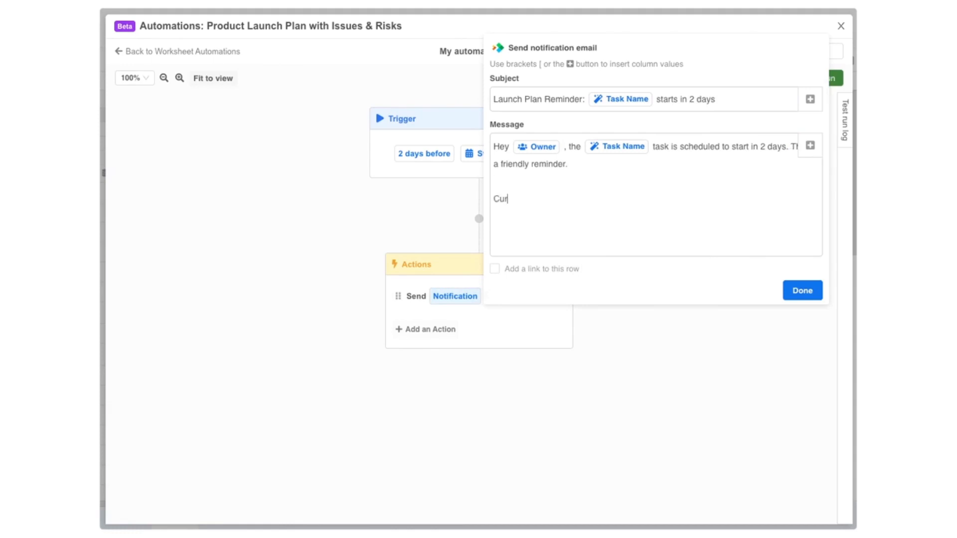
left_click(588, 317)
key("Return")
type("% Complete: [")
left_click(600, 357)
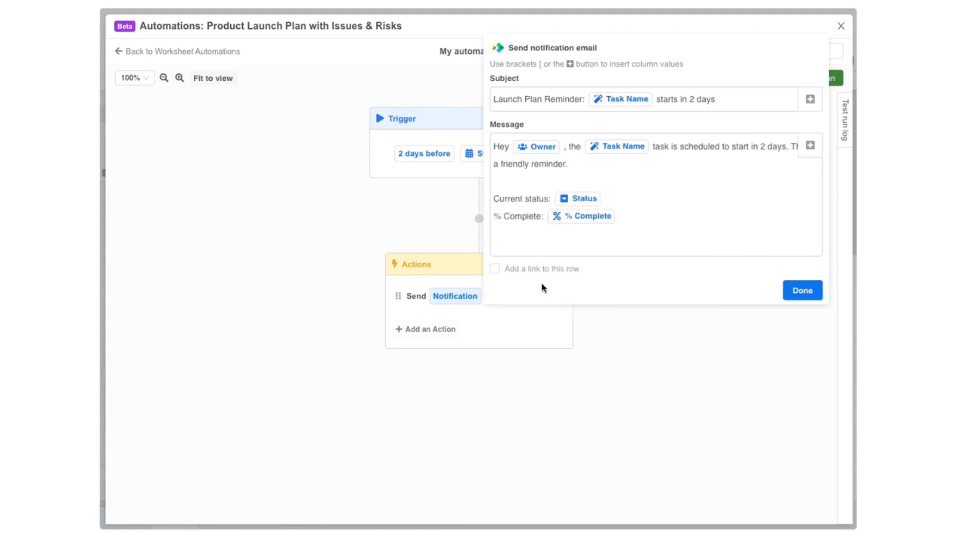
left_click(498, 270)
left_click(794, 292)
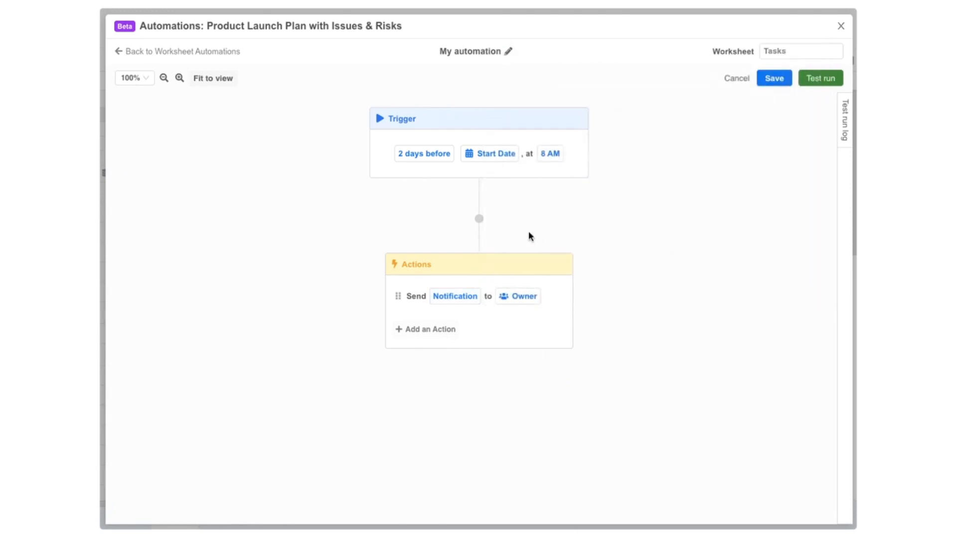
Step: Insert a Condition block checking F - Status is Not Started, with a nested condition on No
left_click(479, 220)
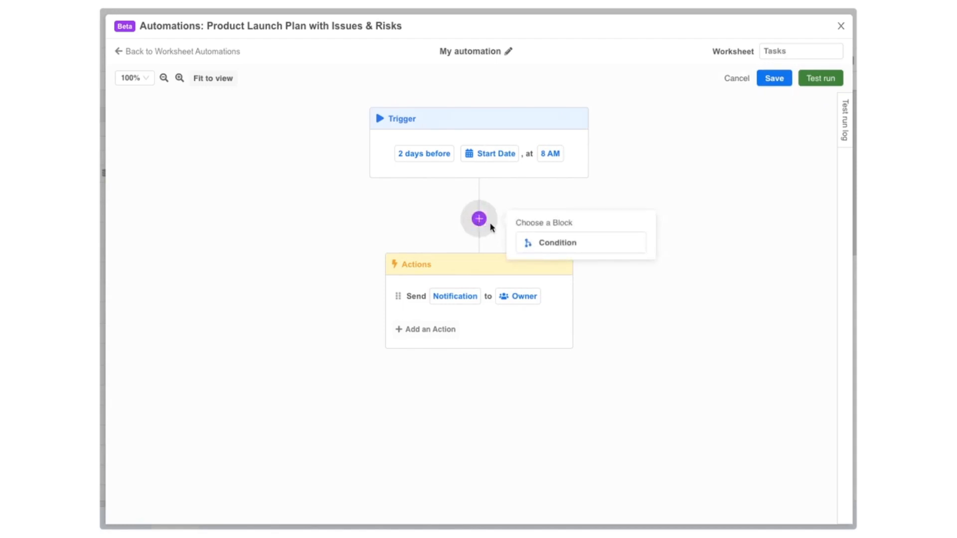
left_click(538, 242)
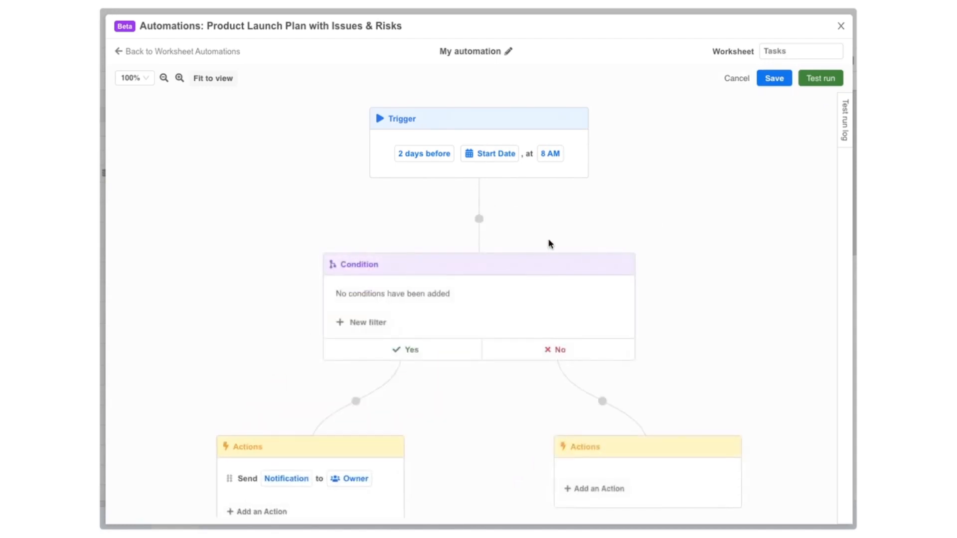
left_click_drag(678, 249, 678, 210)
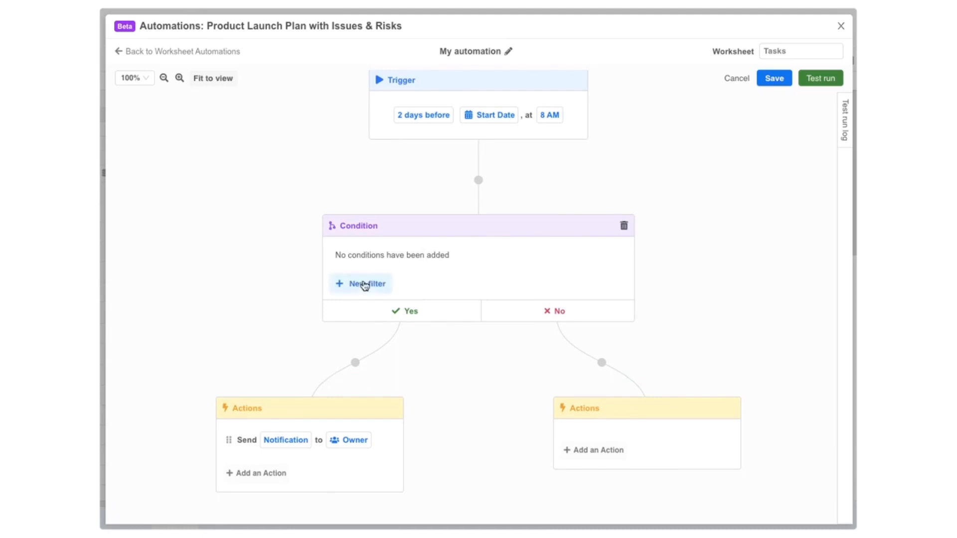
left_click(366, 284)
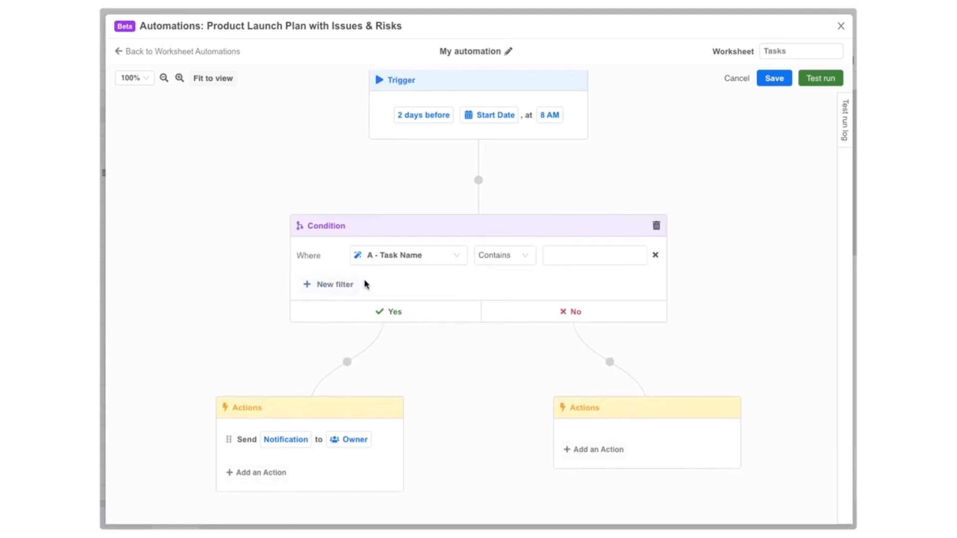
left_click(405, 259)
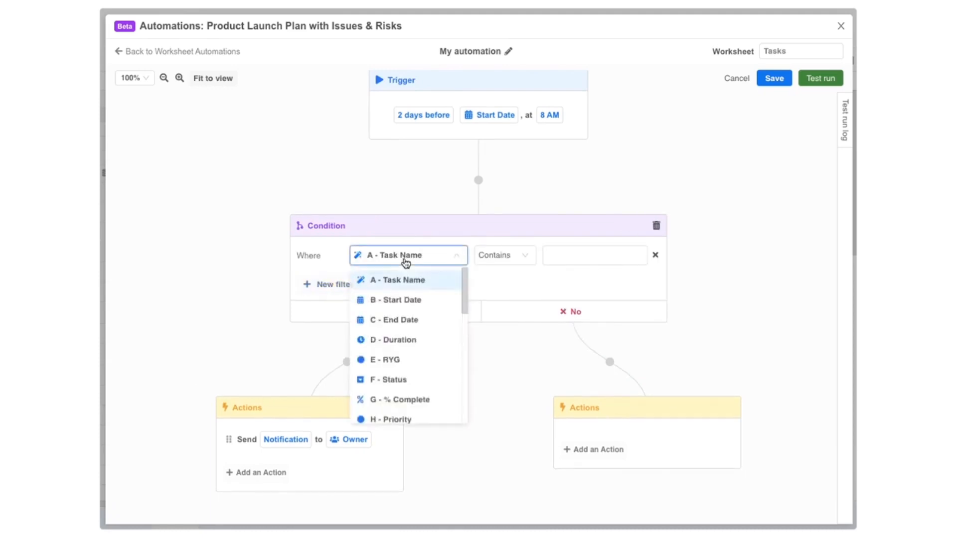
left_click(404, 379)
left_click(572, 256)
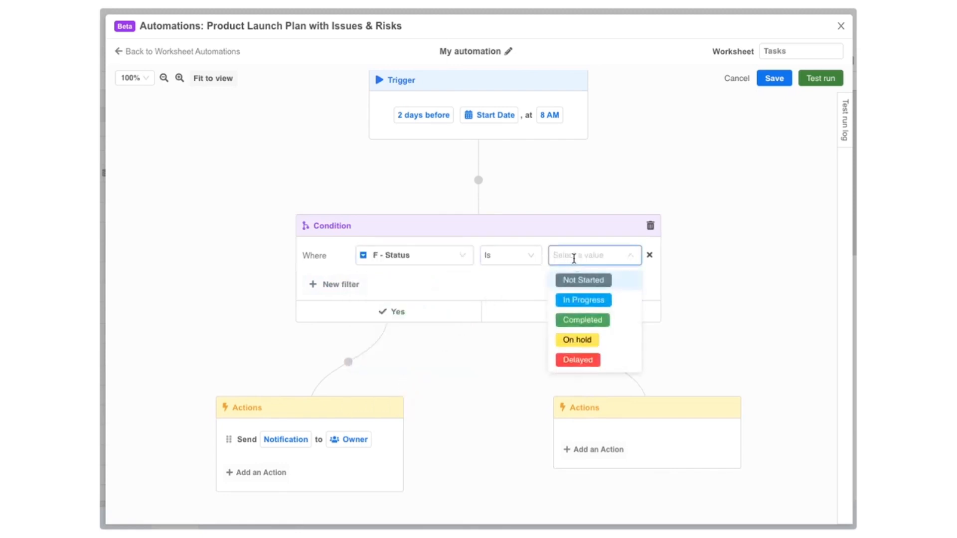
left_click(576, 277)
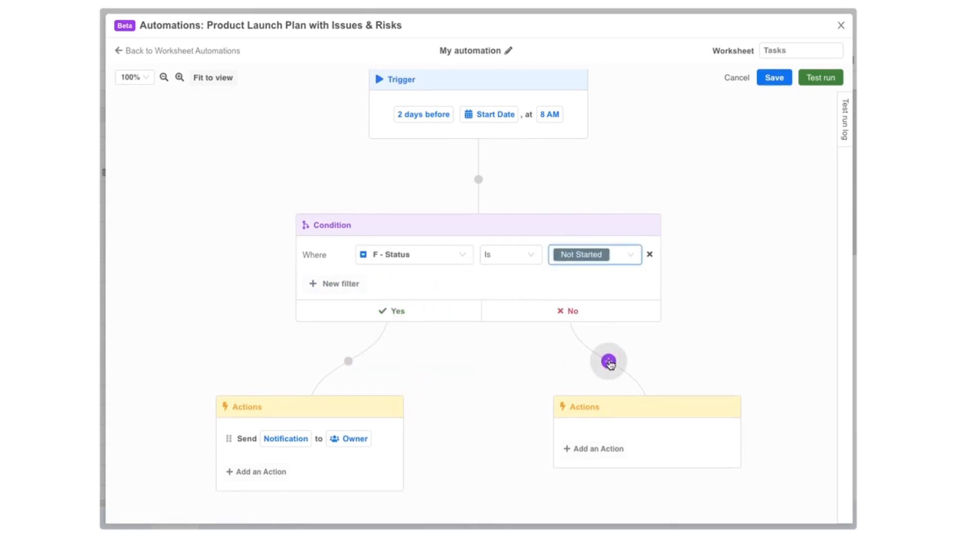
left_click(609, 362)
left_click(668, 385)
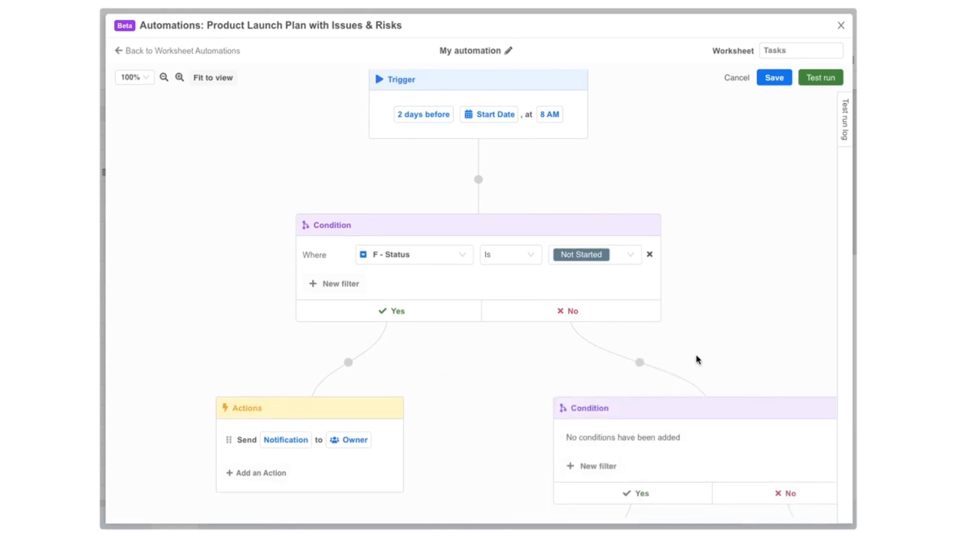
Step: Delete the nested condition from the No branch and reset the canvas zoom to 100%
scroll(697, 360, "down", 5)
left_click_drag(697, 360, 536, 271)
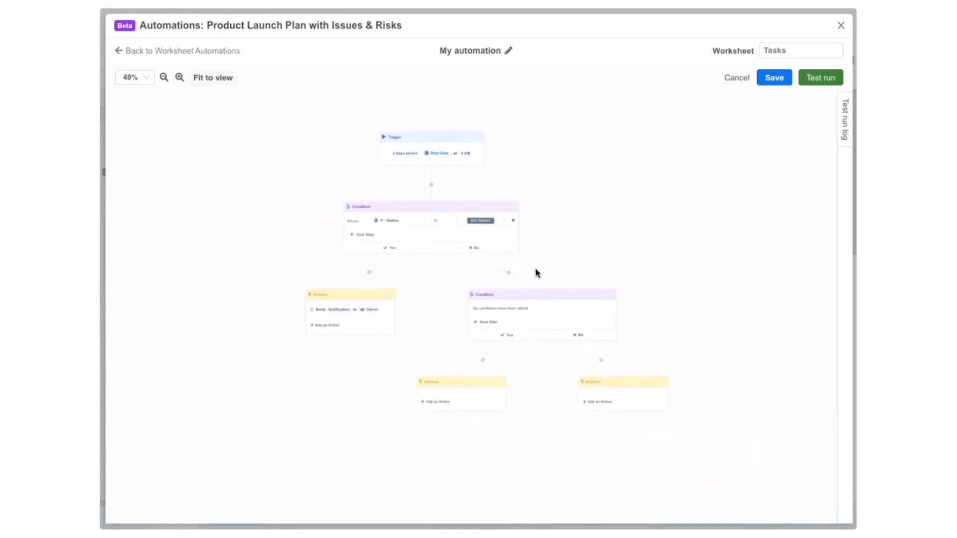
scroll(538, 275, "up", 2)
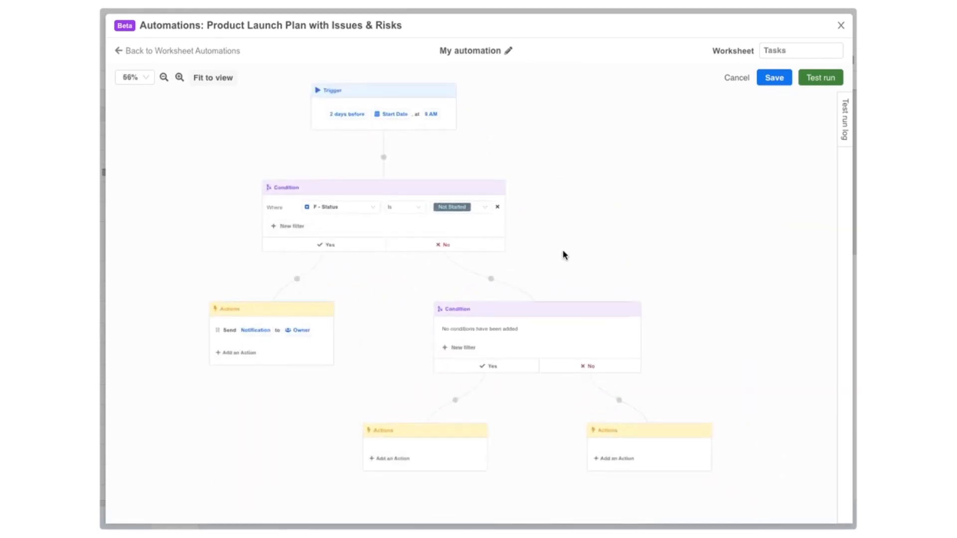
left_click(180, 78)
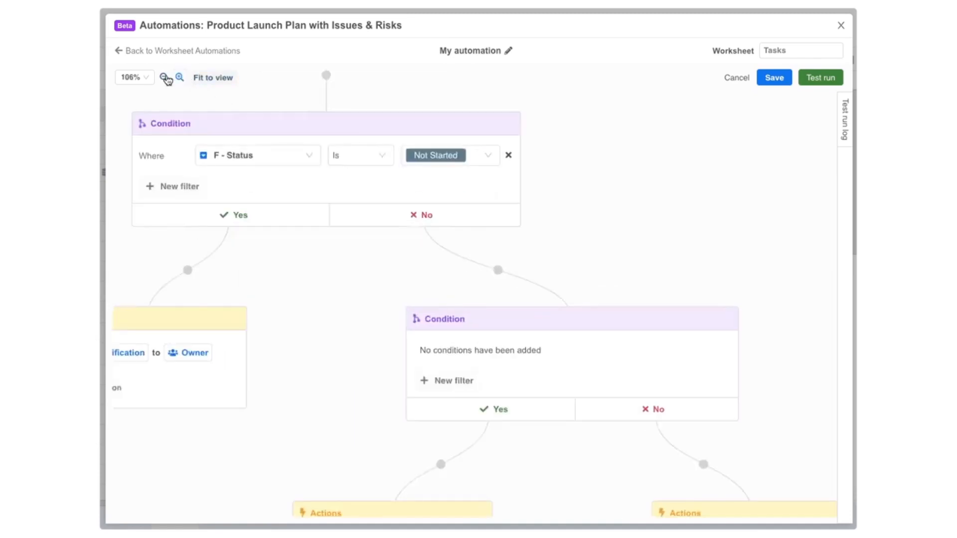
left_click(165, 78)
left_click(204, 79)
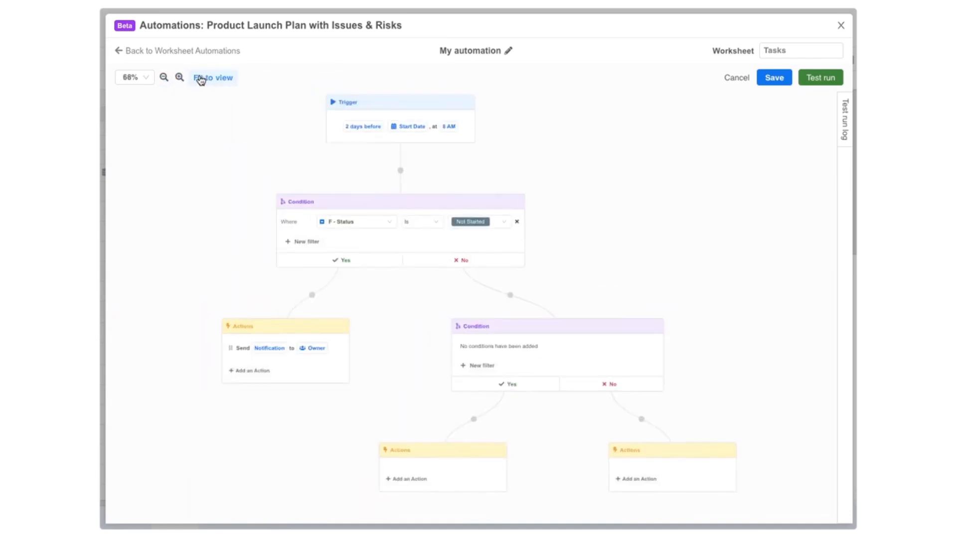
left_click(656, 326)
left_click(758, 298)
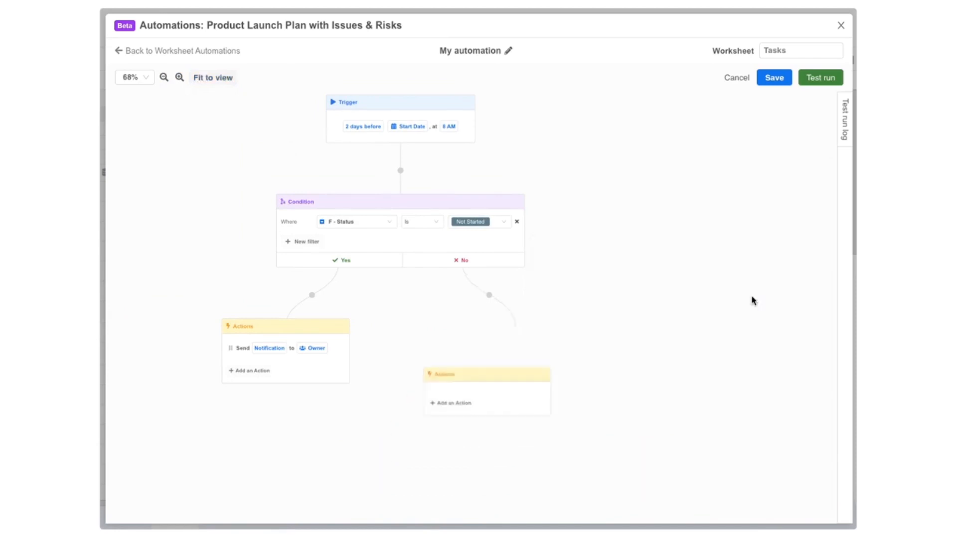
left_click(135, 79)
left_click(136, 114)
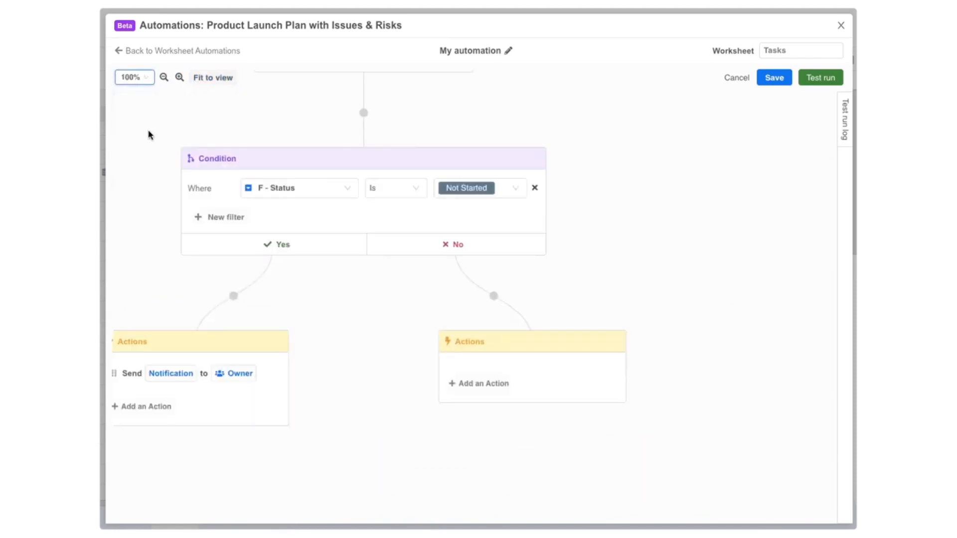
left_click_drag(148, 133, 276, 206)
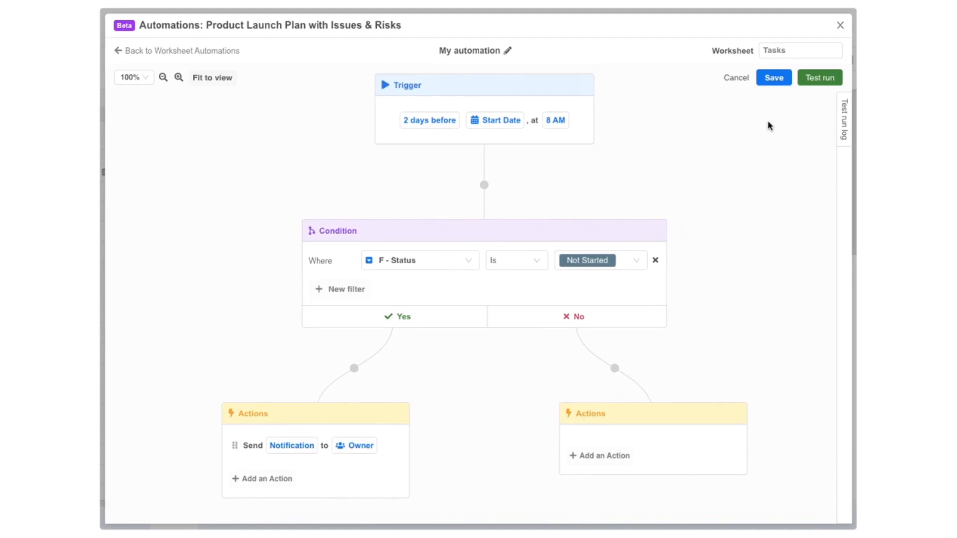
Step: Test-run the automation on the Investment Review task row
left_click(824, 79)
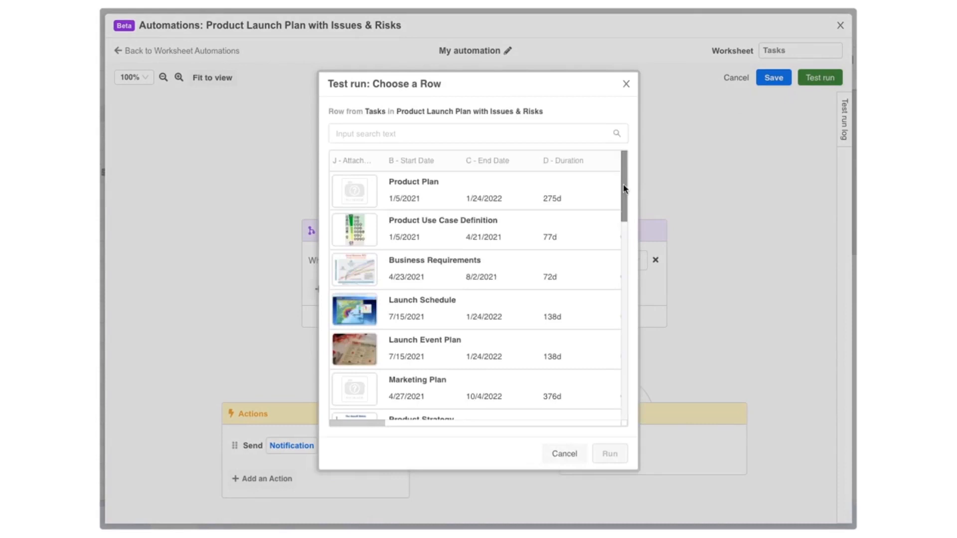
left_click_drag(624, 190, 617, 246)
scroll(615, 259, "down", 3)
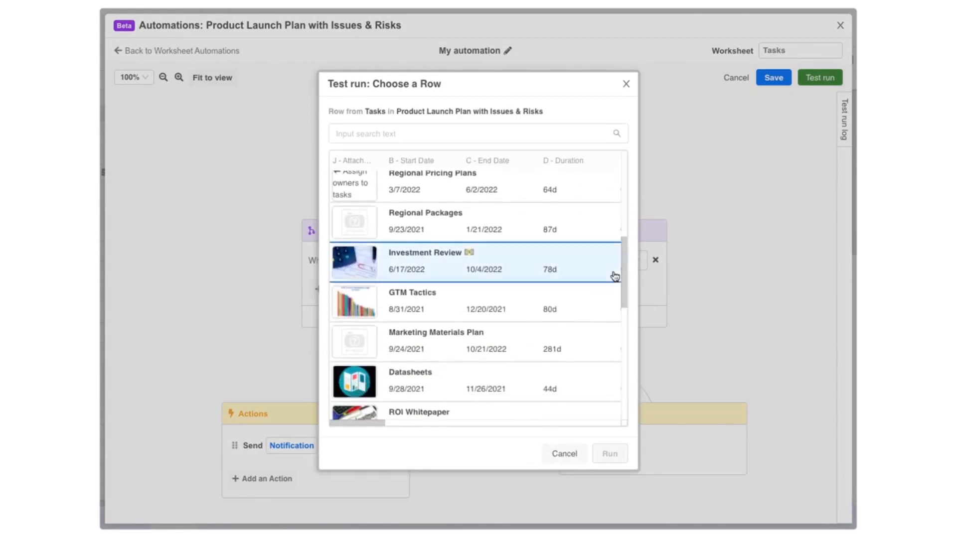
left_click(588, 271)
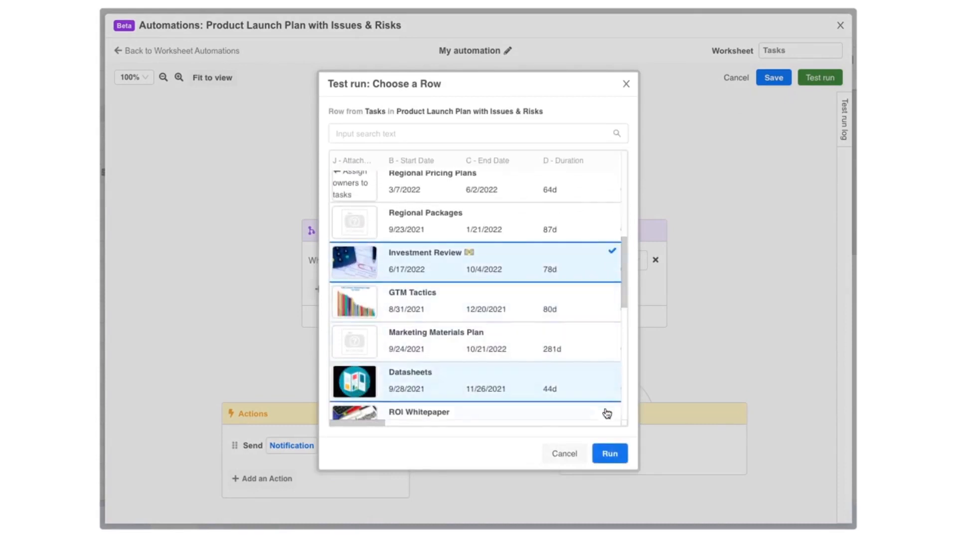
left_click(609, 454)
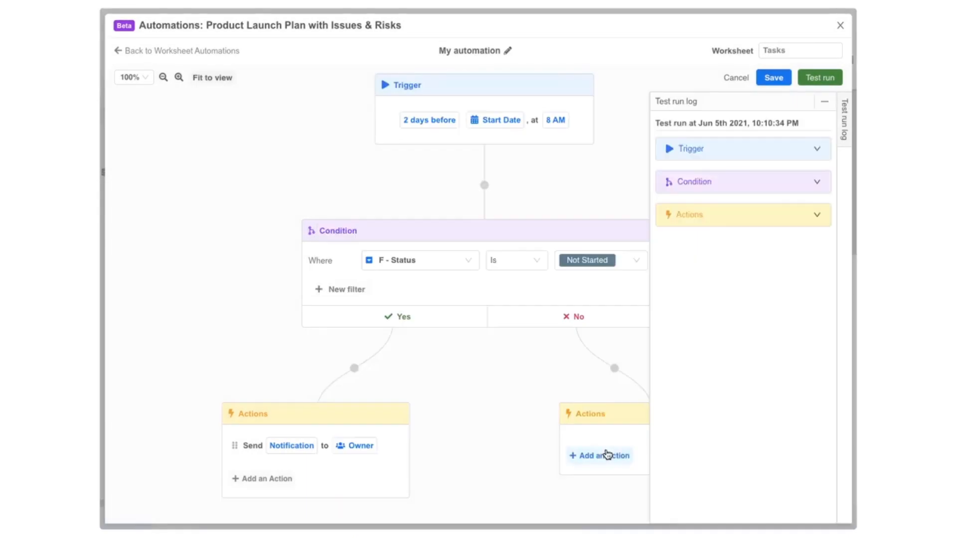
Step: Expand the Trigger, Condition, Actions and Send notification email entries in the run log
left_click(718, 158)
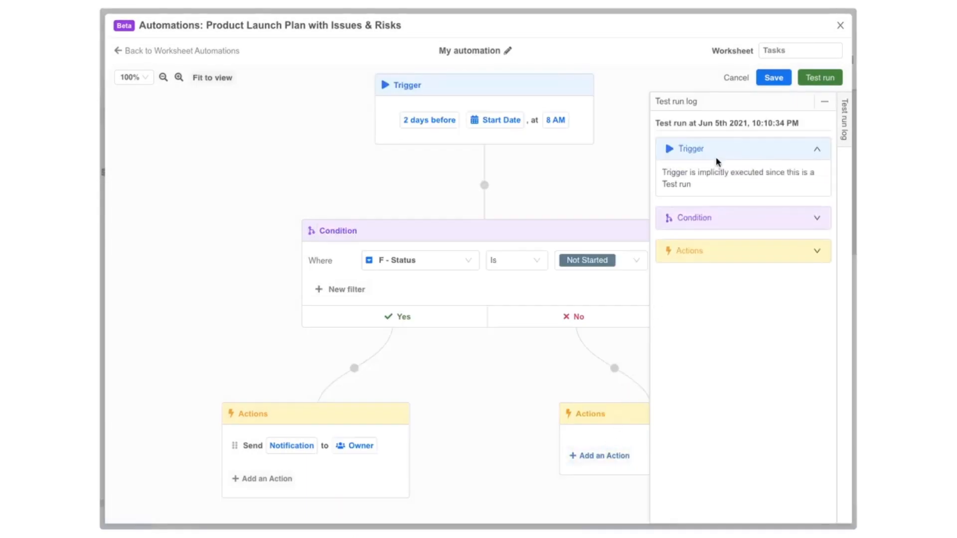
left_click(711, 218)
left_click(708, 275)
left_click(706, 304)
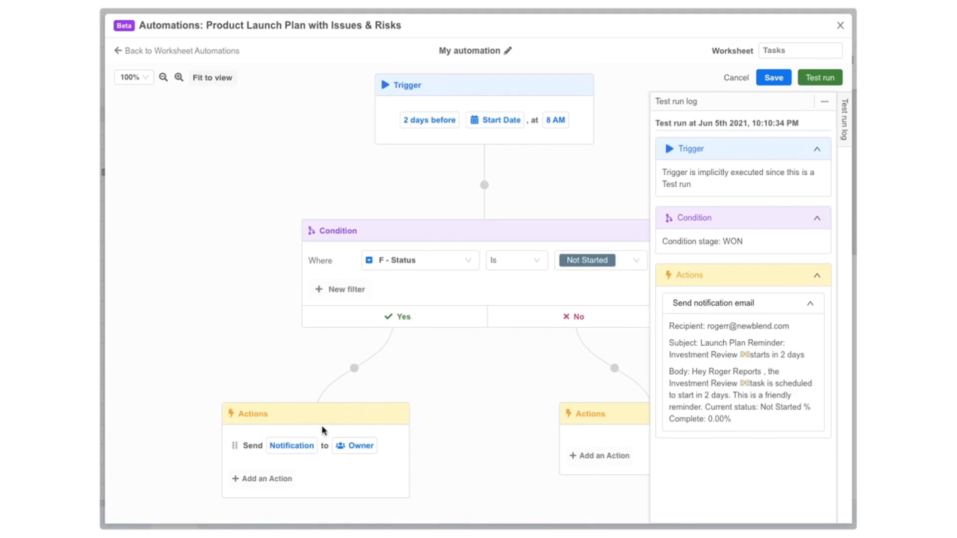
Step: Rename the Yes branch's actions block to 'Task Reminder Actions'
double_click(259, 414)
type("Task Reminder Actions")
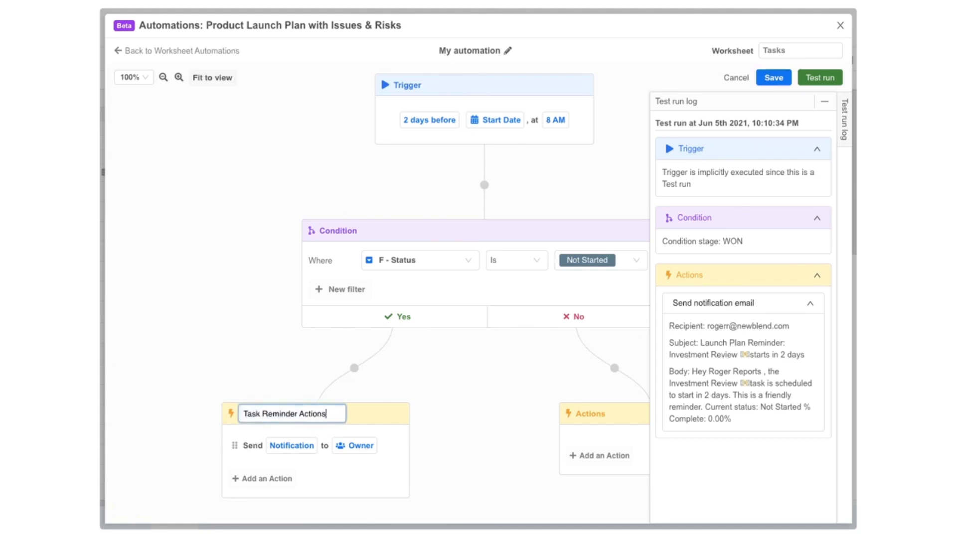
key("Return")
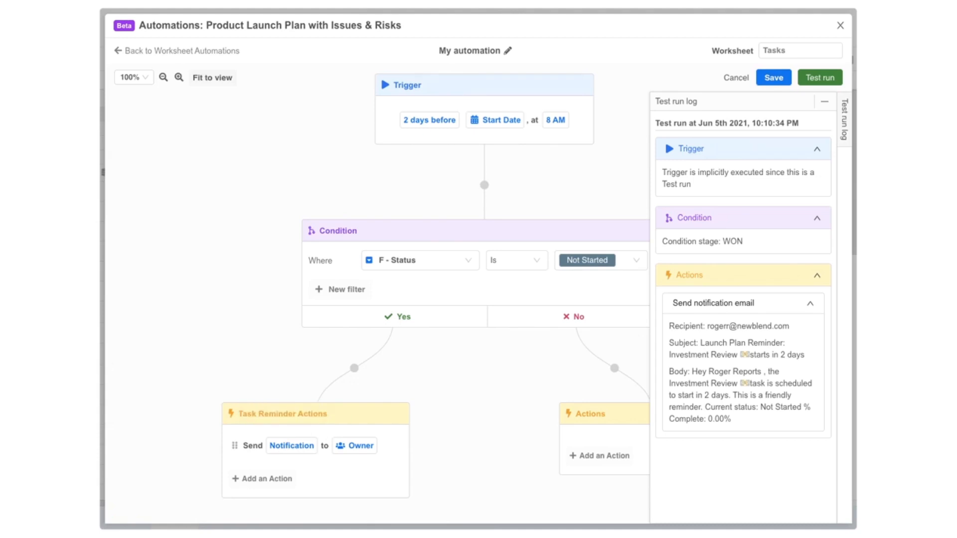
Step: Re-run the test on the Investment Review task
left_click(803, 80)
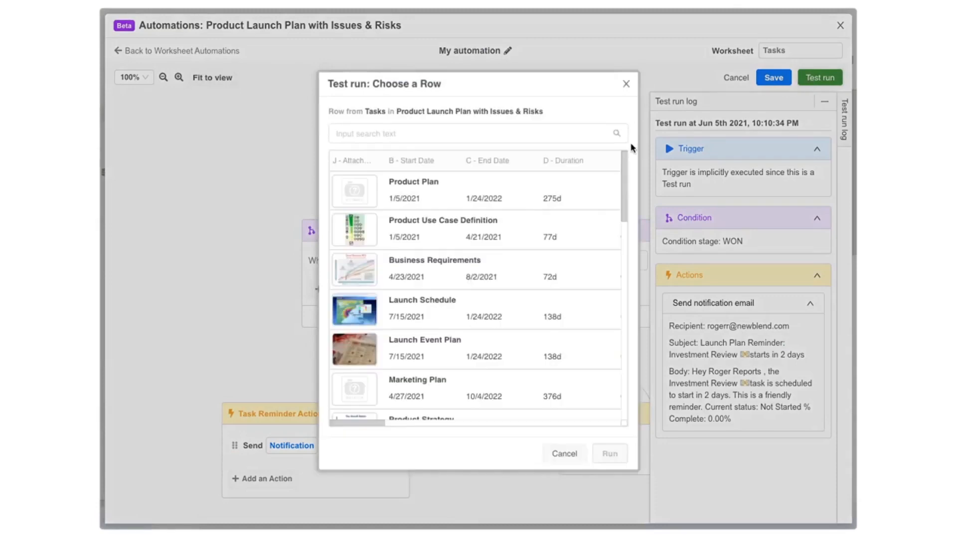
left_click_drag(621, 165, 620, 279)
left_click(585, 248)
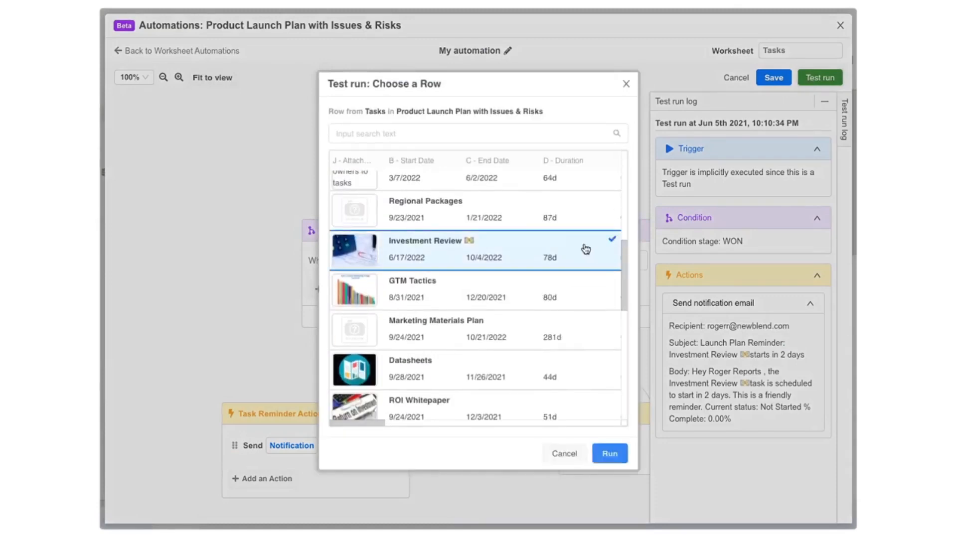
left_click(609, 453)
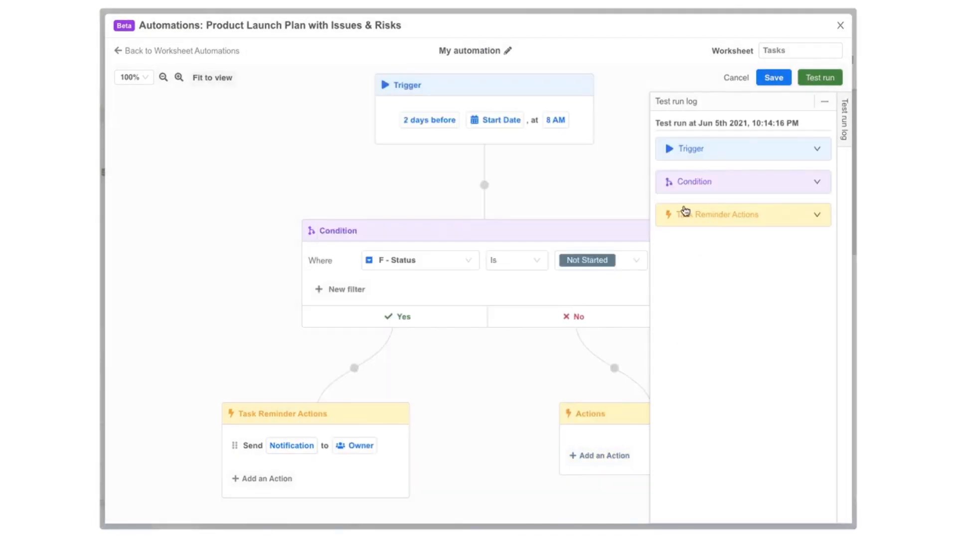
Step: Rename the automation 'Task Start Date Reminder' and save it
double_click(477, 50)
triple_click(478, 51)
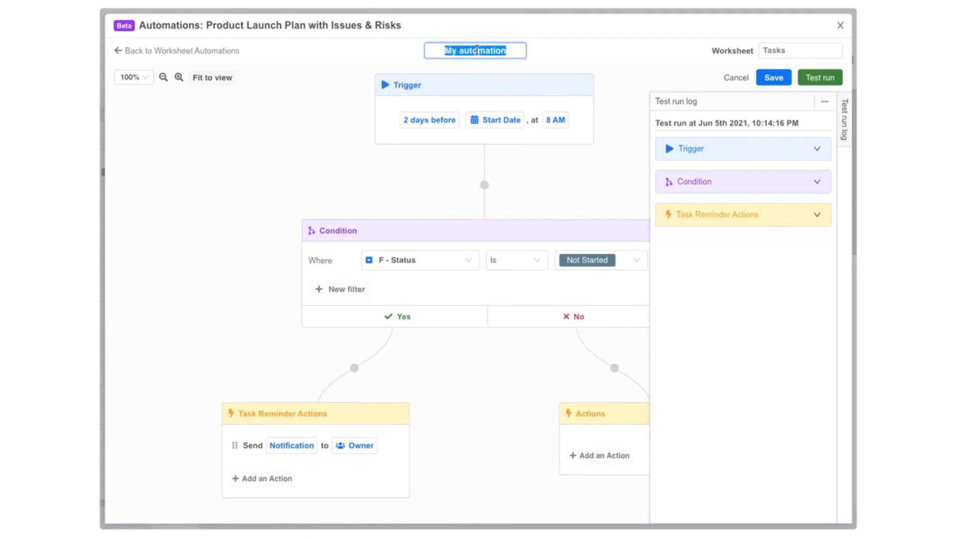
type("Task Start Date Reminder")
left_click(772, 78)
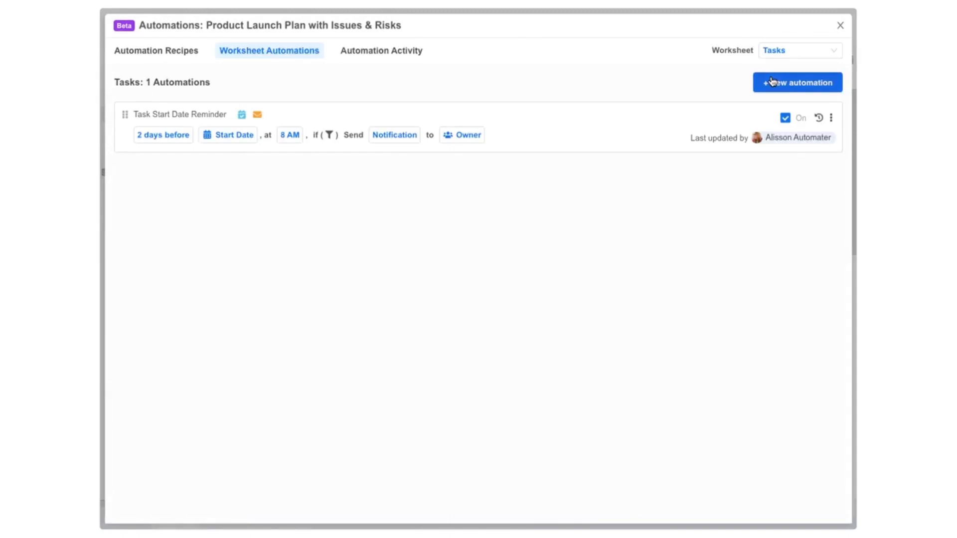
Step: Create a new Tasks automation triggered when Status changes to Completed
left_click(824, 85)
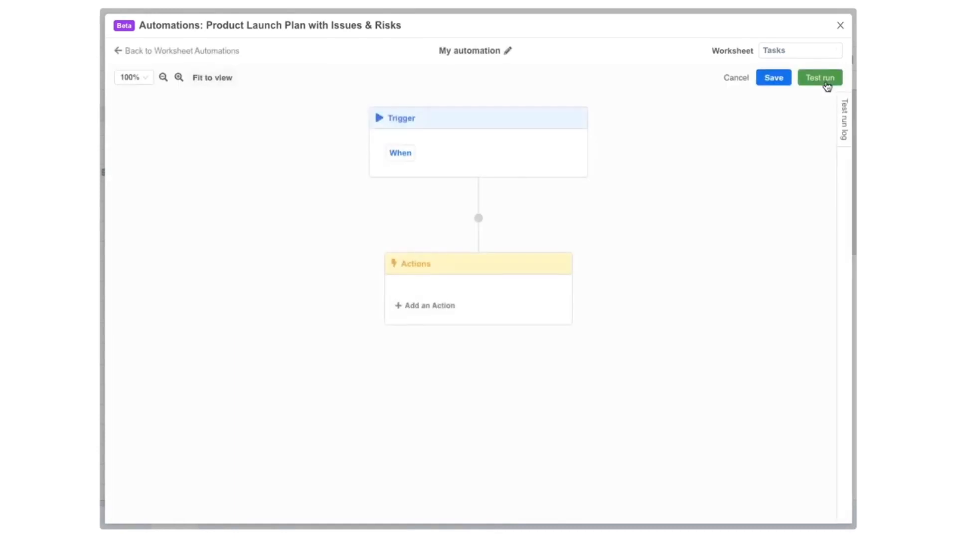
left_click(401, 153)
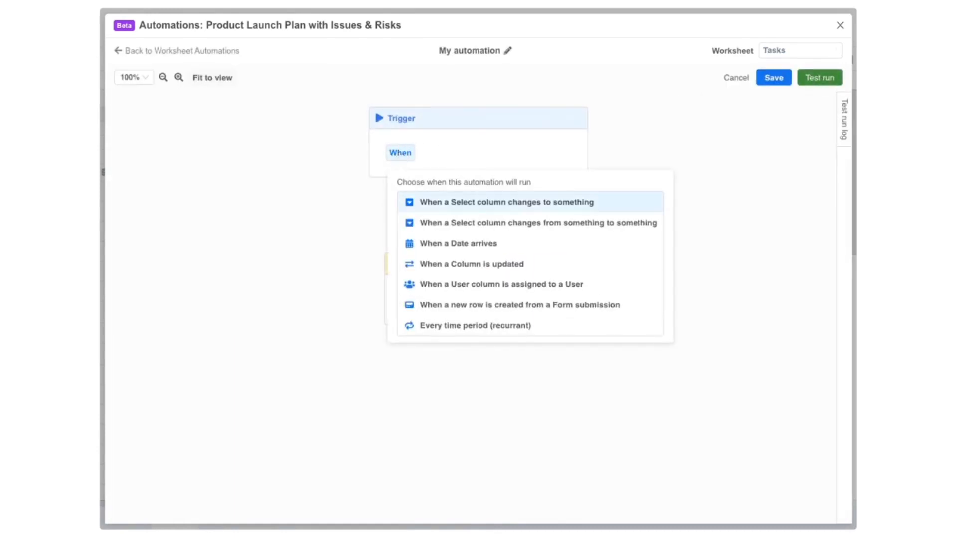
left_click(482, 207)
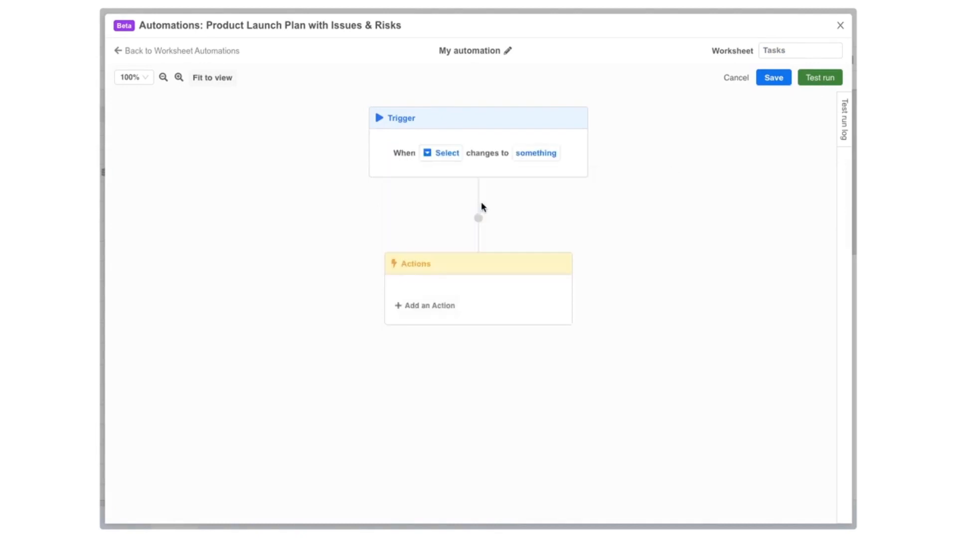
left_click(440, 160)
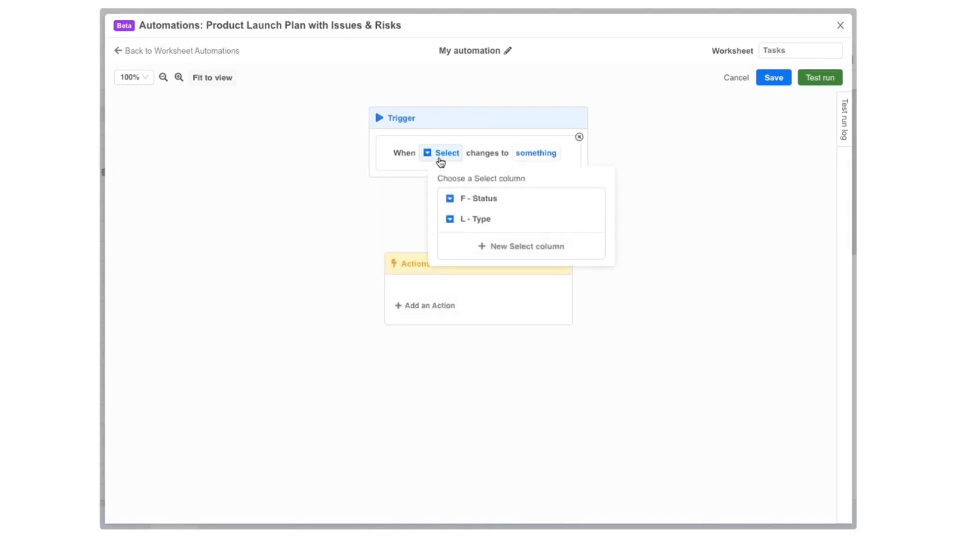
left_click(469, 197)
left_click(517, 159)
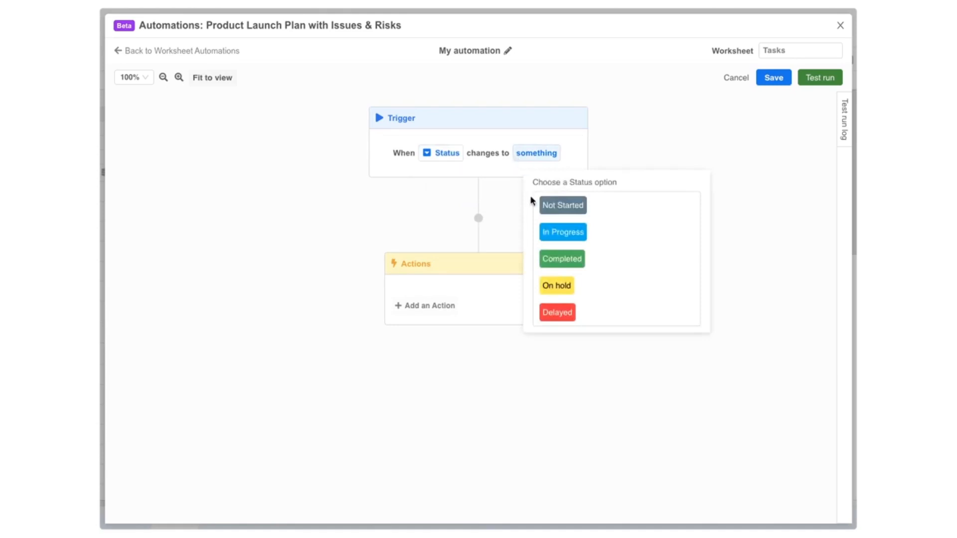
left_click(549, 260)
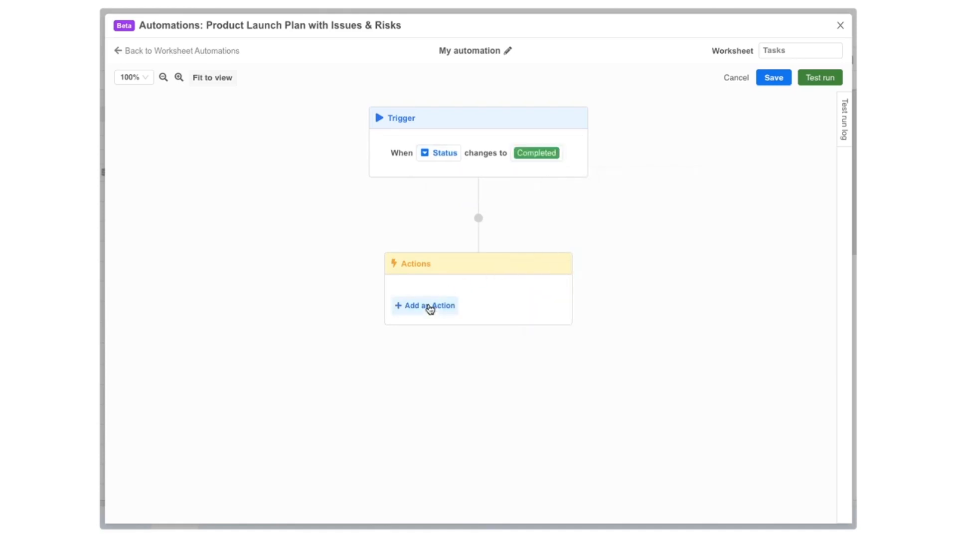
Step: Add a Send Slack message action and authorize the Slack workspace connection
left_click(429, 307)
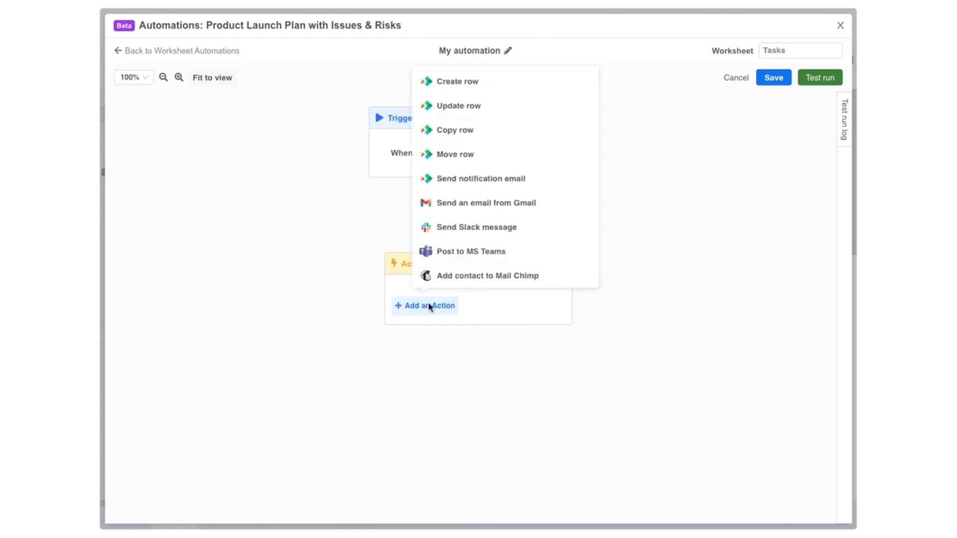
left_click(441, 229)
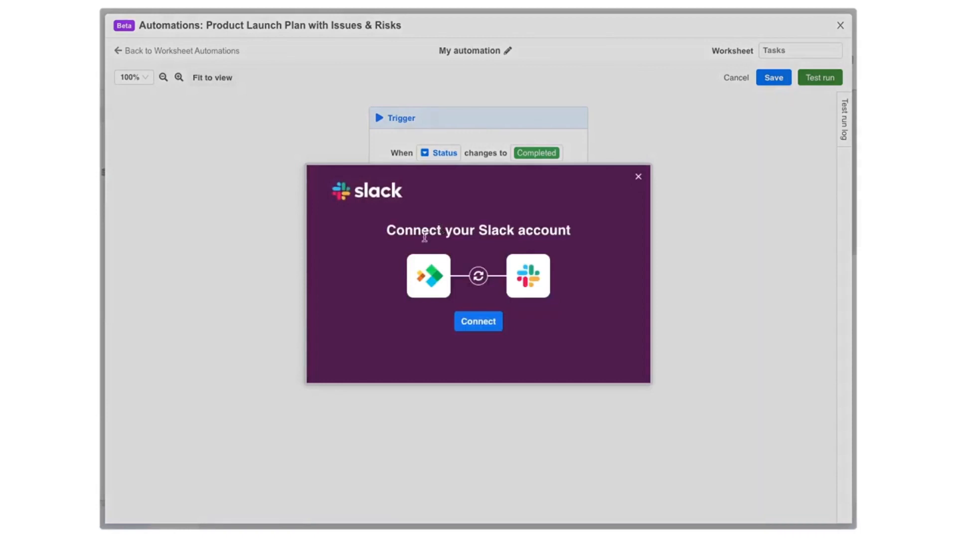
left_click(472, 319)
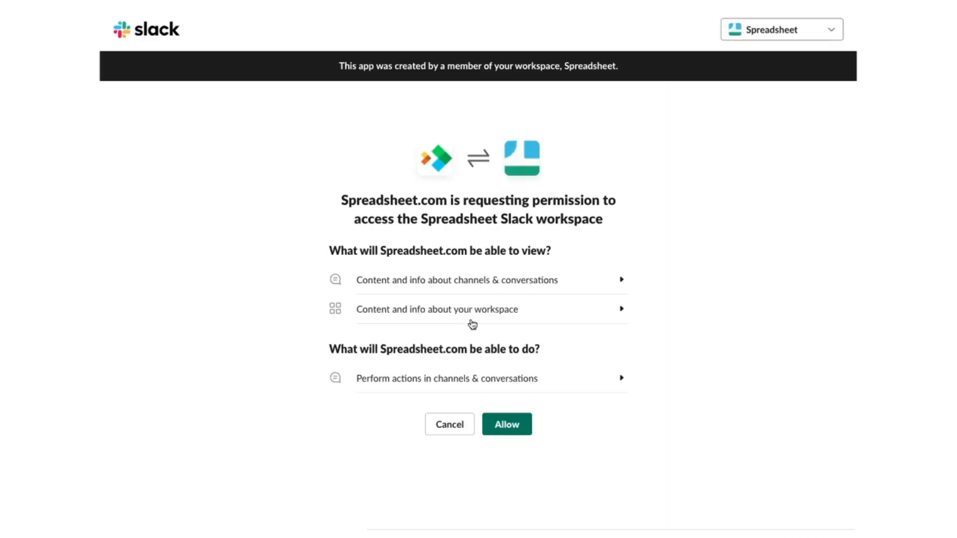
left_click(500, 427)
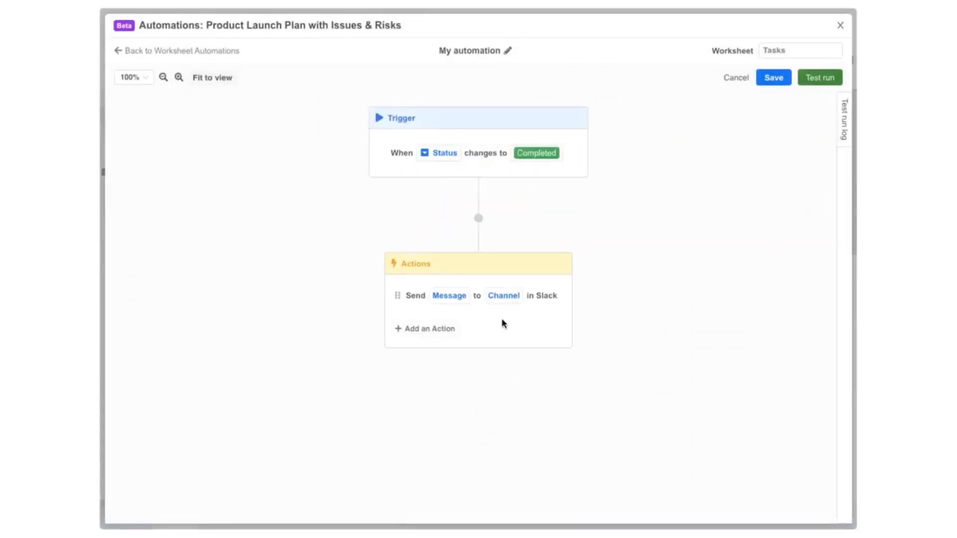
Step: Post the Slack action's message to the automations channel
left_click(504, 295)
scroll(533, 227, "down", 1)
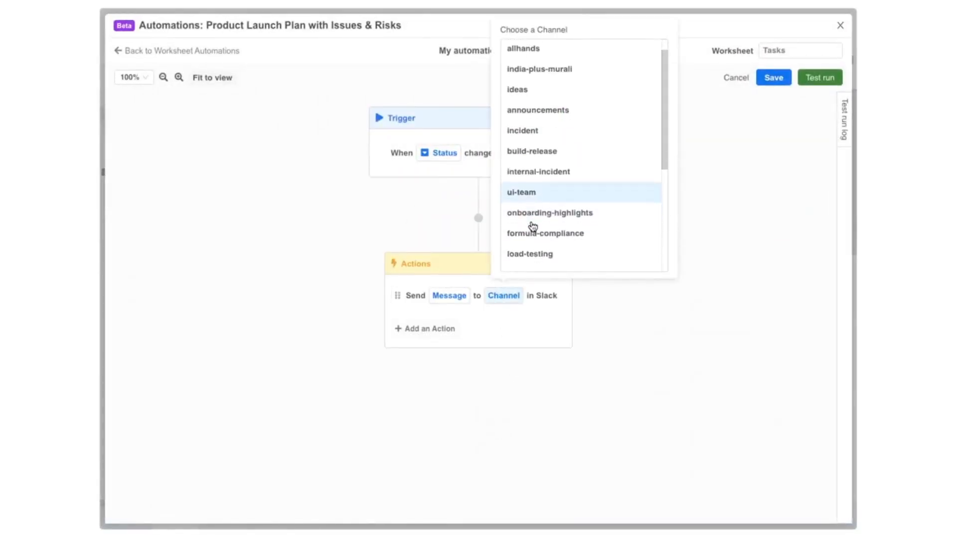
scroll(532, 227, "down", 2)
left_click(533, 234)
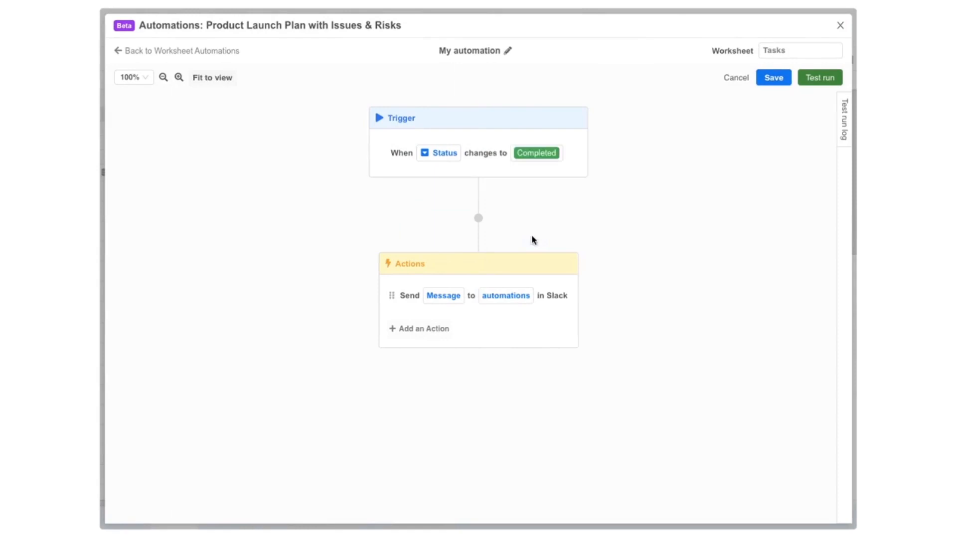
Step: Set the Slack message to 'has been marked as Completed in the Product Launch Plan with Issues & Risks workbook'
left_click(447, 296)
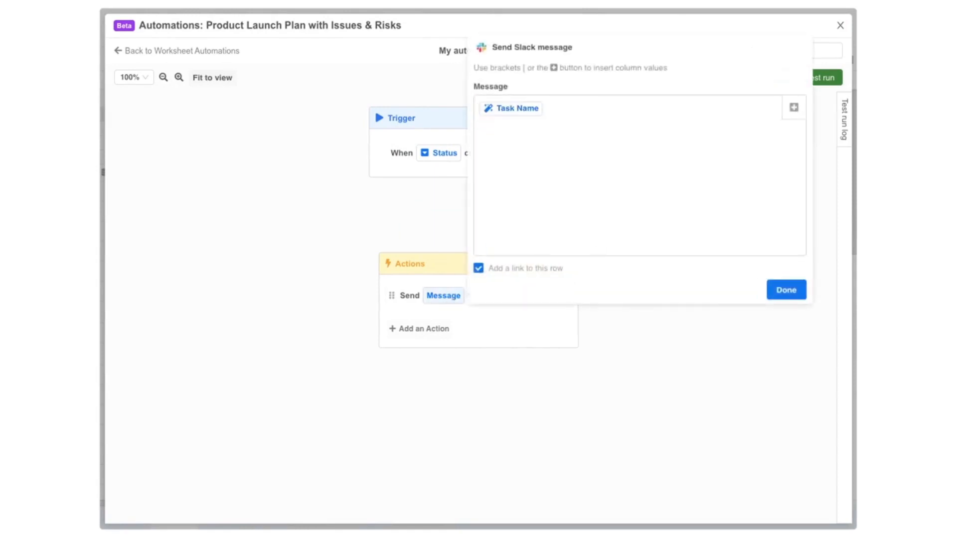
type("has been marked as Completed in the Product Launch Plan with Issues & Risks workbook! 🎉")
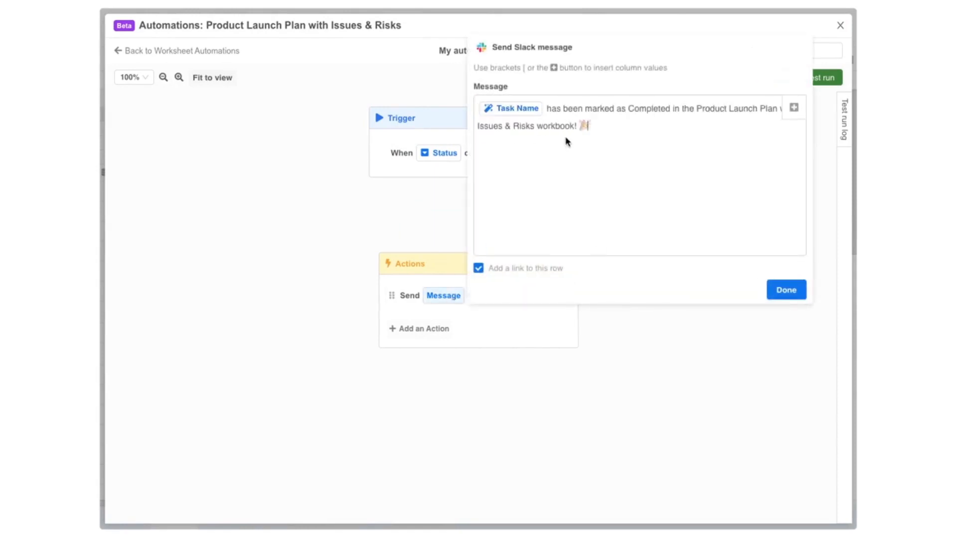
left_click(798, 295)
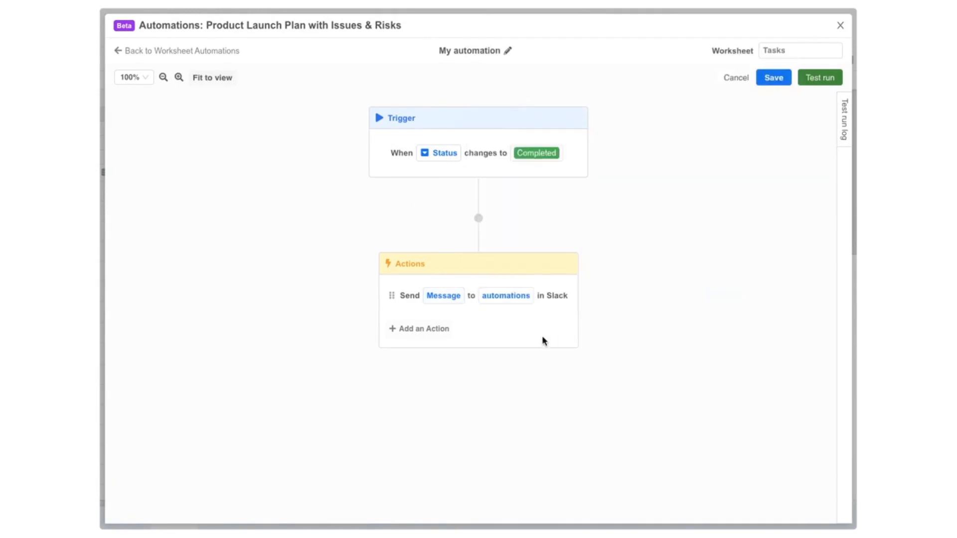
left_click(422, 335)
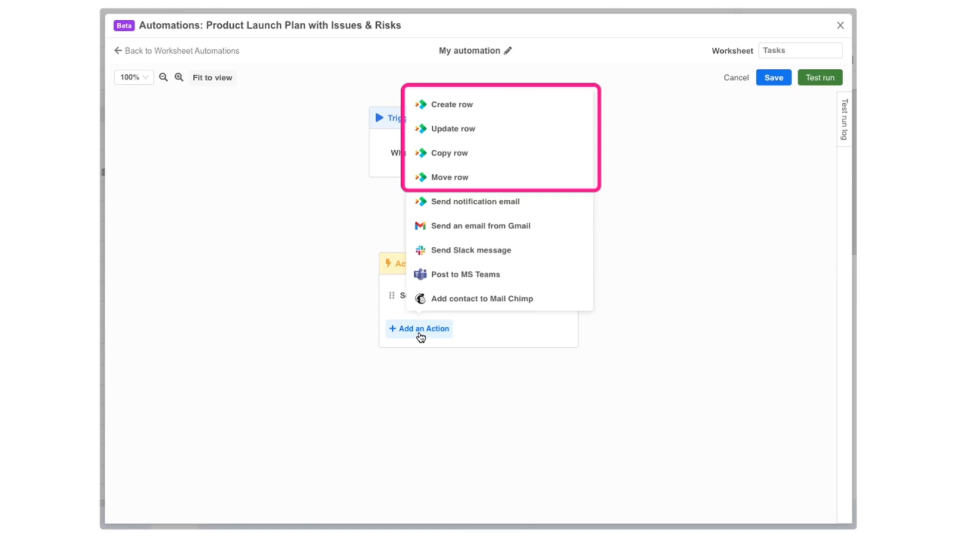
Step: Add a Create row action that writes to the Archived Tasks worksheet
left_click(453, 106)
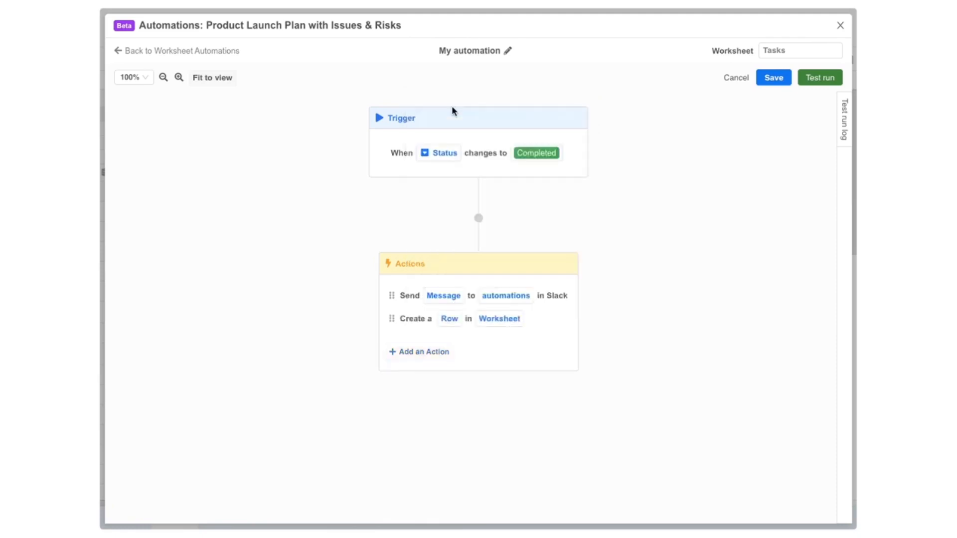
left_click(490, 319)
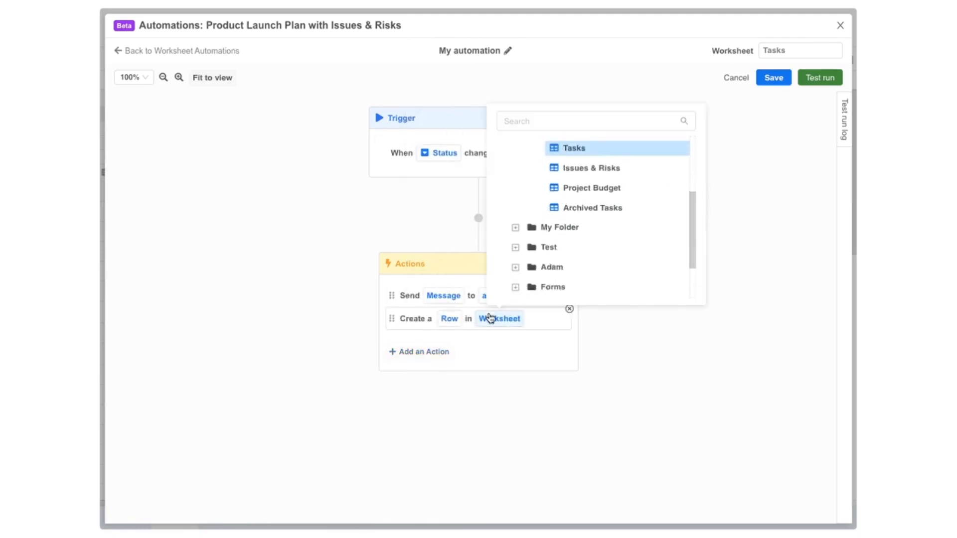
scroll(584, 250, "up", 1)
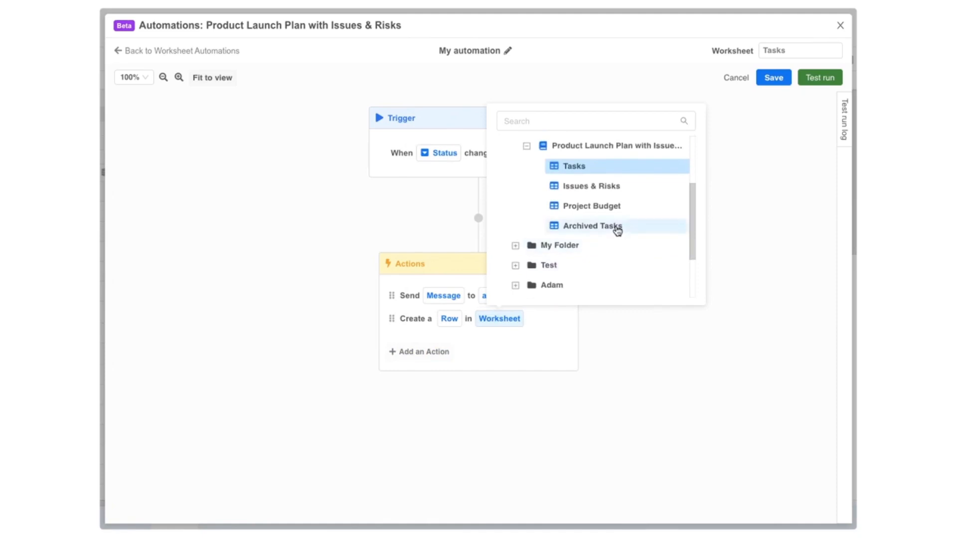
left_click(617, 226)
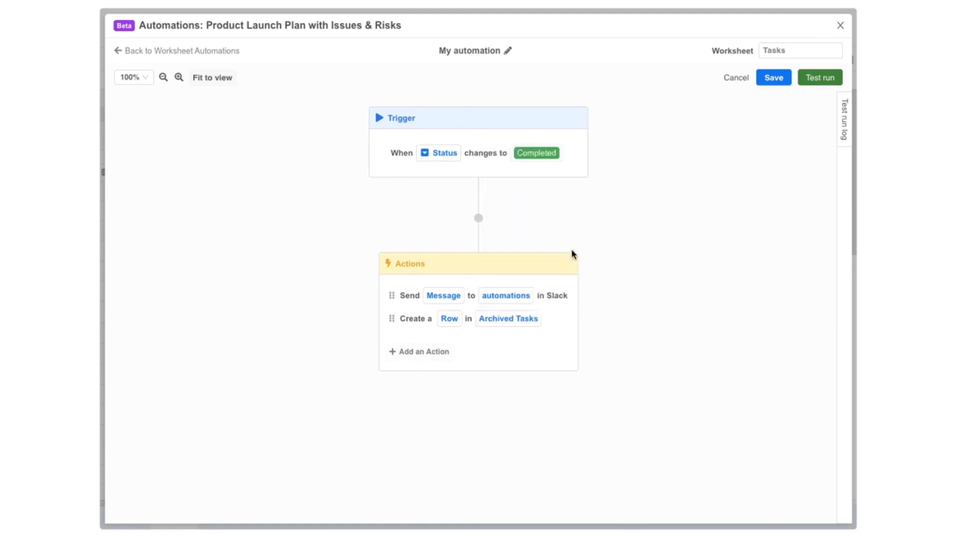
Step: Map the Owner column into the new row's G - Assigned to field
left_click(450, 318)
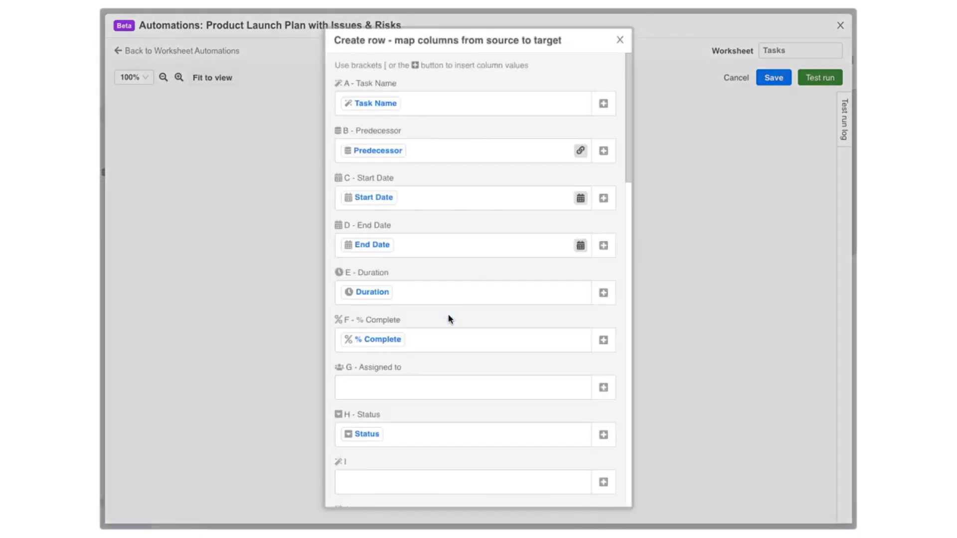
left_click(422, 386)
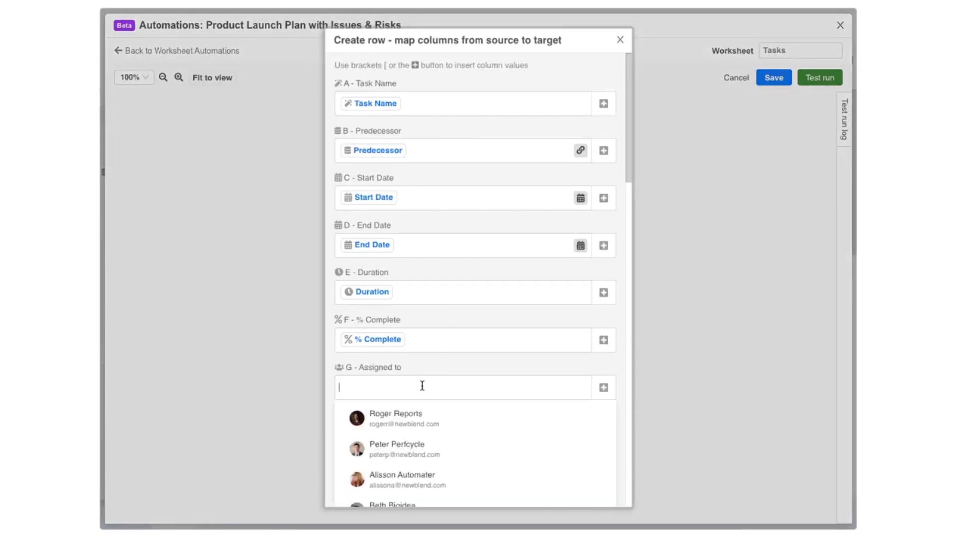
left_click(603, 388)
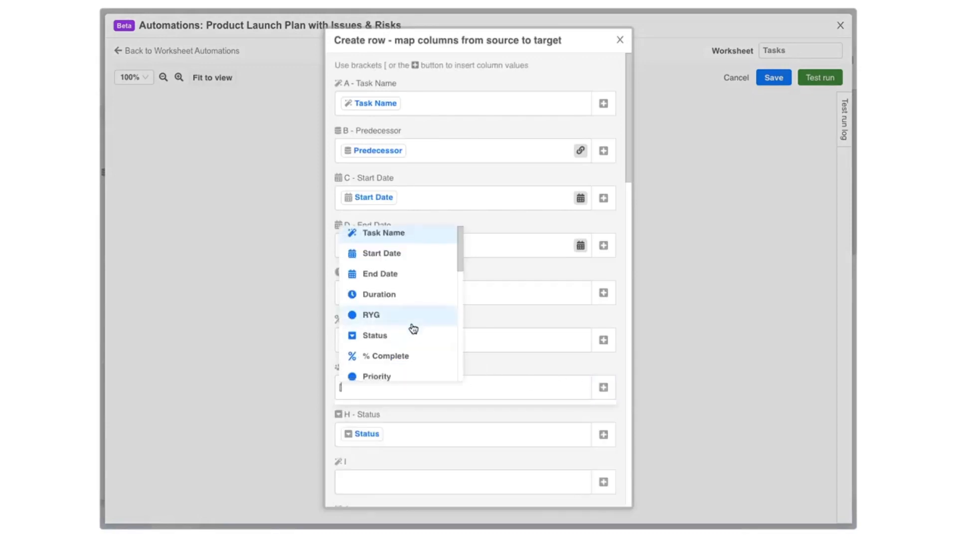
scroll(414, 328, "down", 3)
left_click(380, 267)
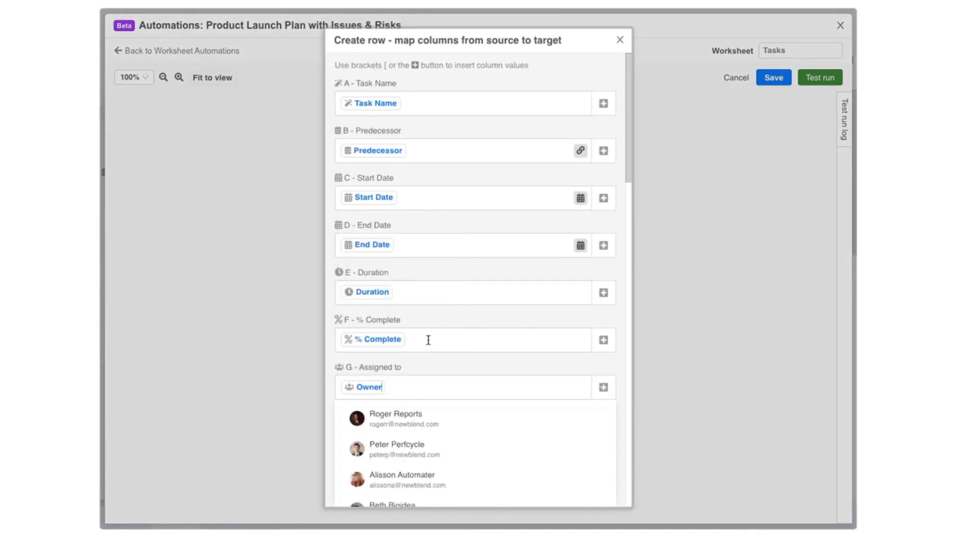
left_click(620, 42)
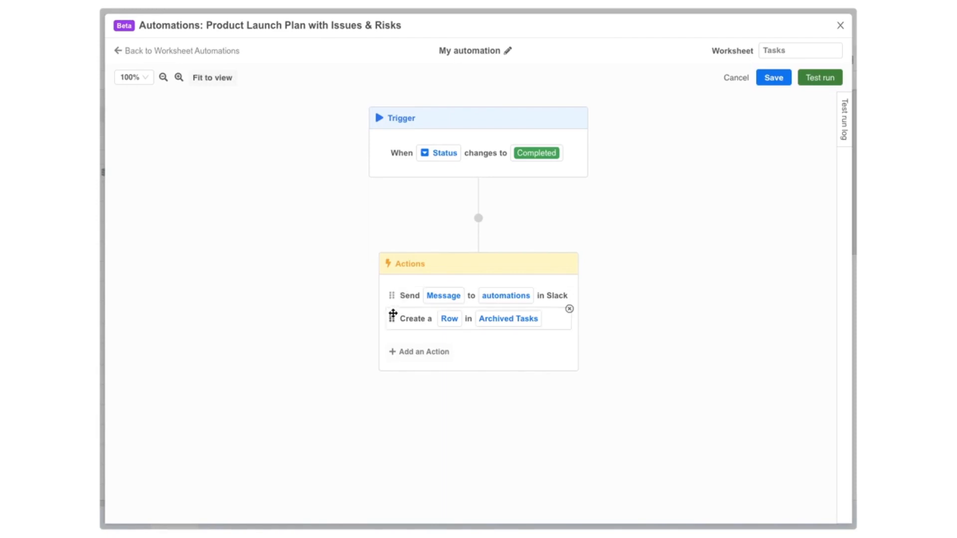
Step: Move the create-row step above Send Message and save the automation
left_click_drag(393, 320, 393, 294)
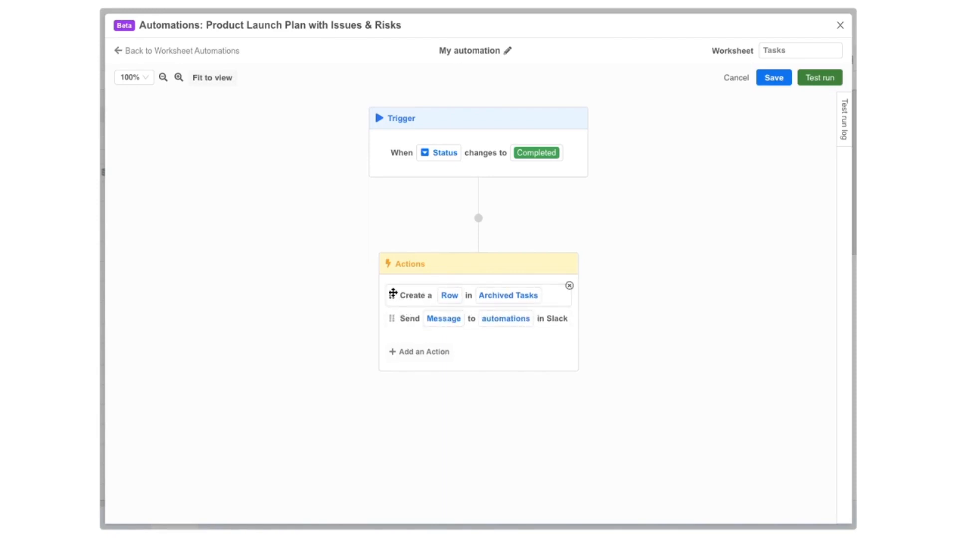
left_click(767, 79)
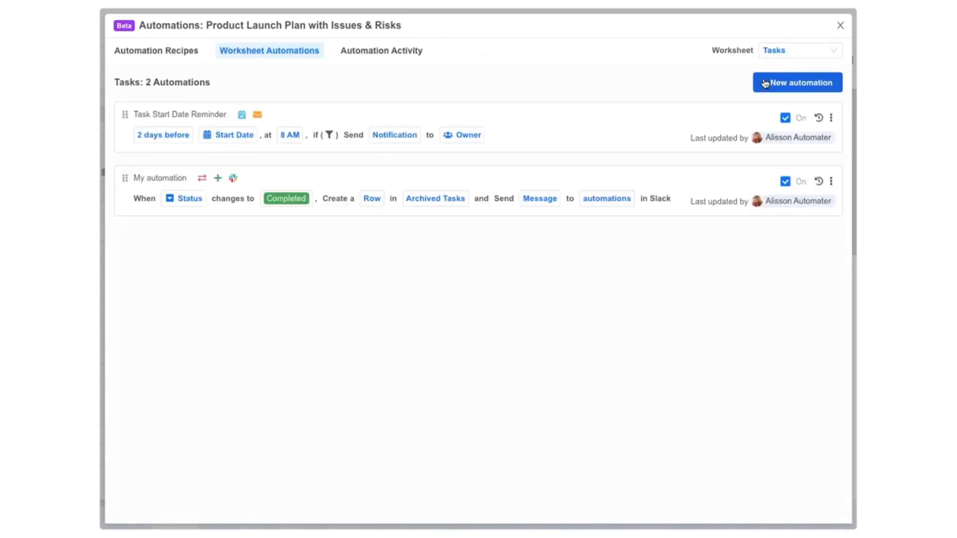
left_click(841, 25)
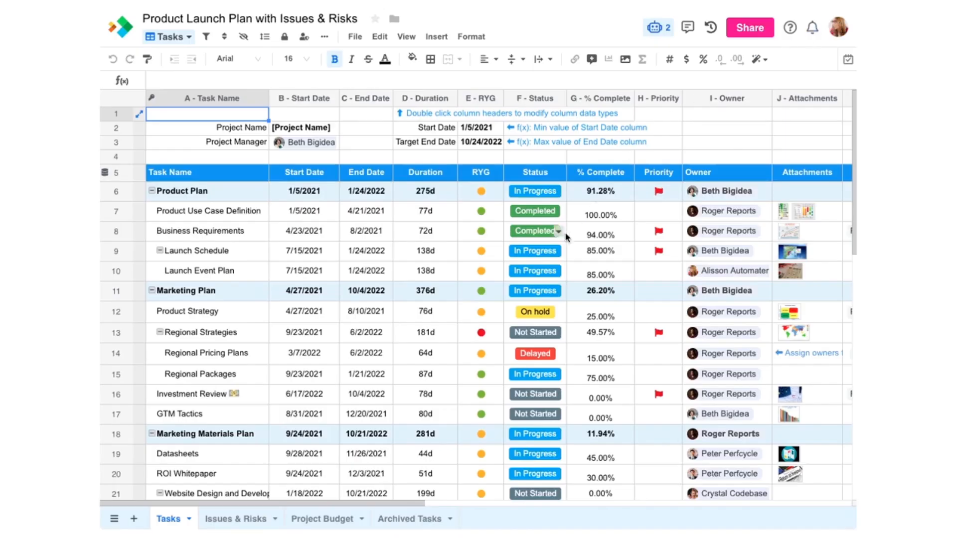
Step: Set Launch Event Plan's Status to Completed and check the Archived Tasks sheet
double_click(556, 270)
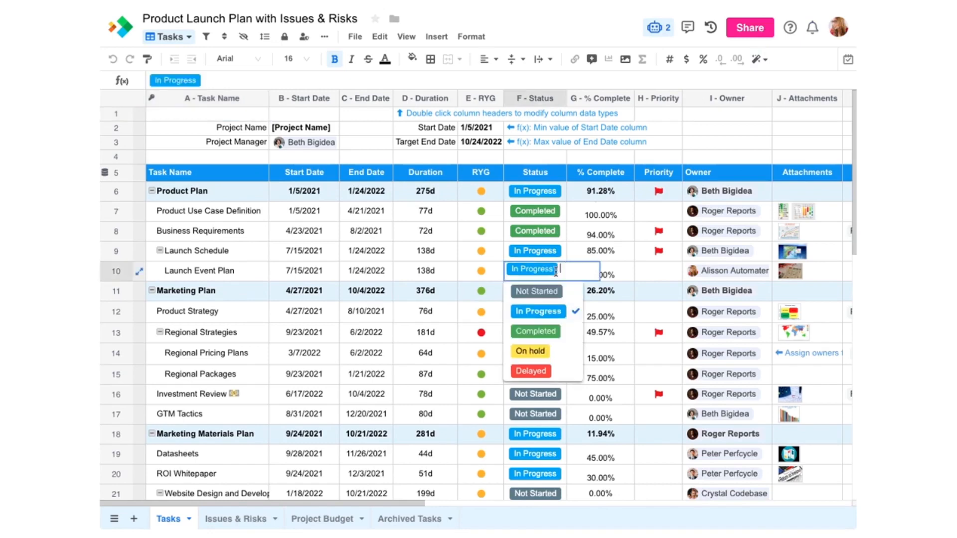
left_click(549, 331)
left_click(409, 519)
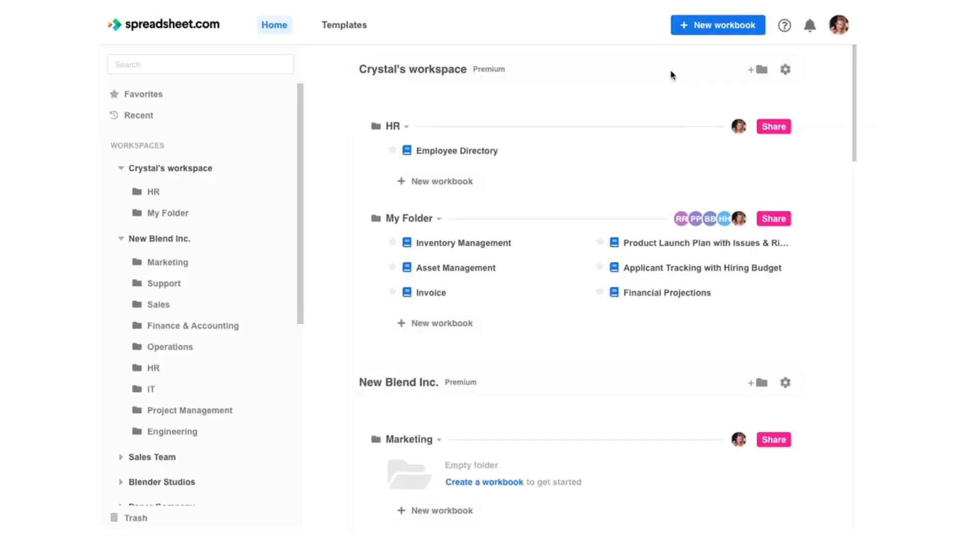
Step: Check My Folder's sharing permission levels, then open the Product Launch Plan with Issues & Risks workbook
left_click(772, 219)
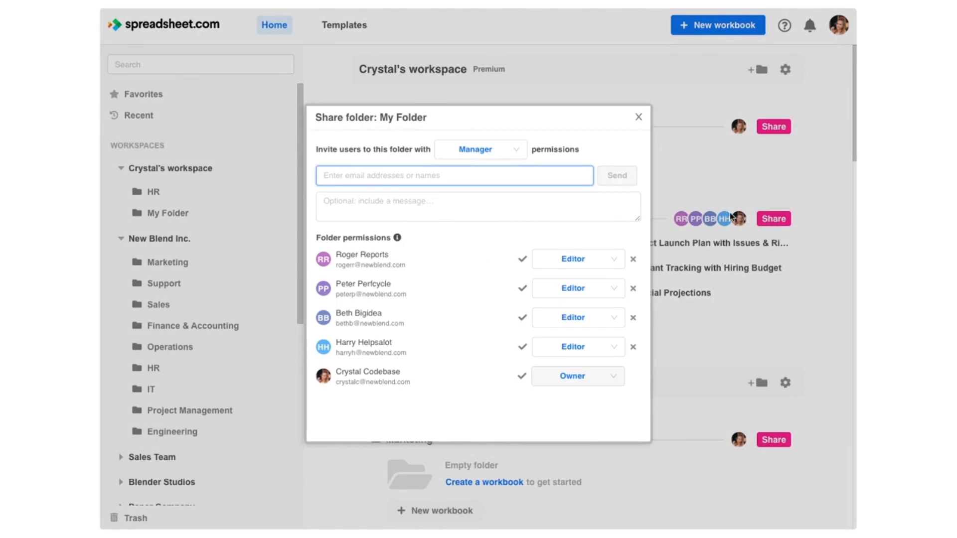
left_click(491, 158)
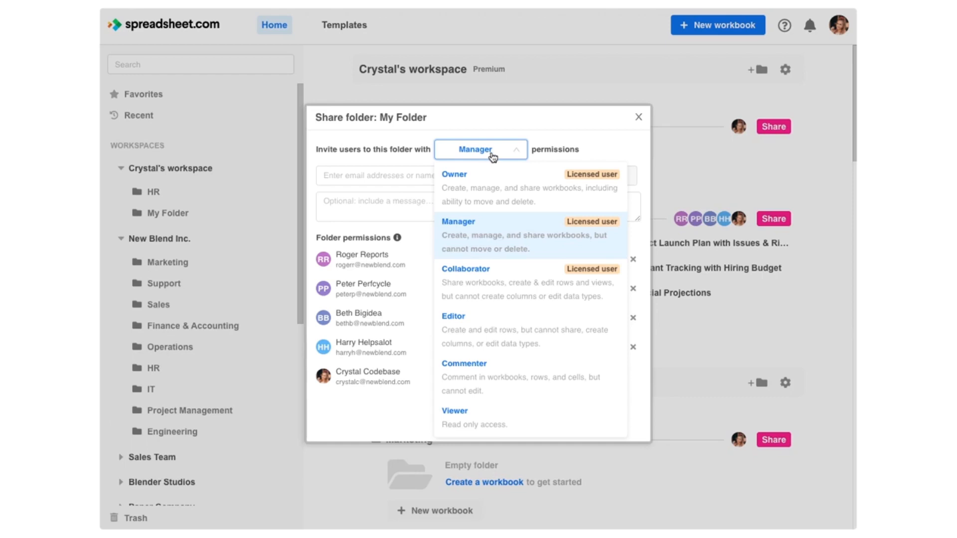
left_click(638, 118)
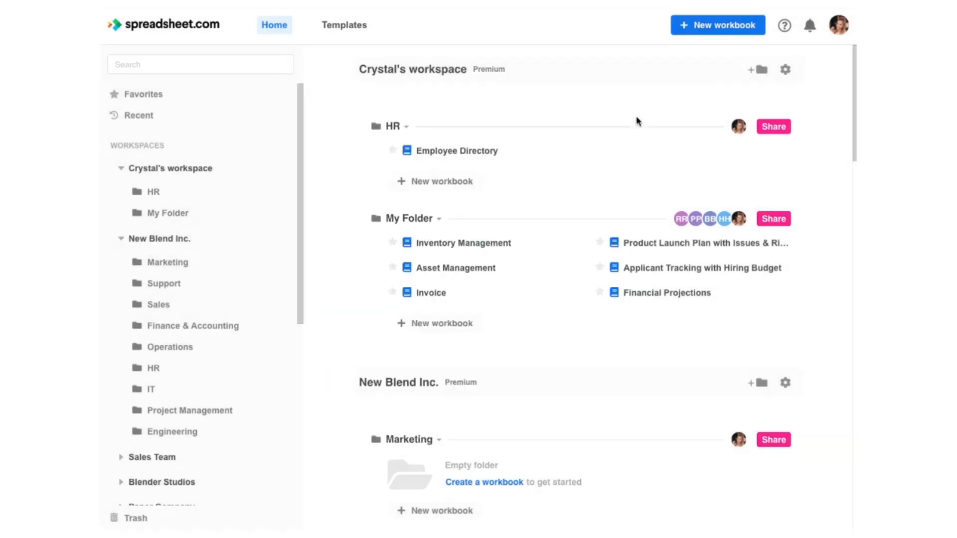
left_click(651, 243)
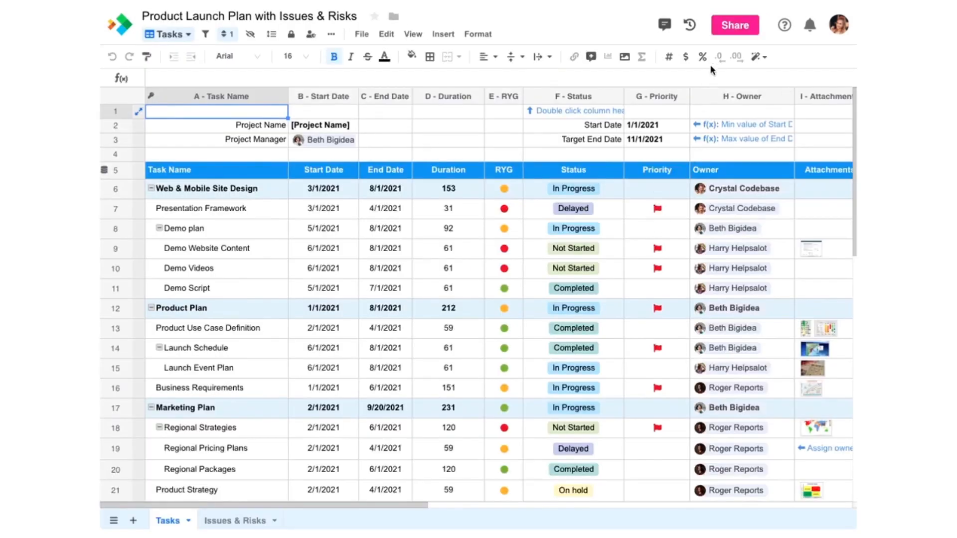
Step: Review the permission levels offered to invitees in the workbook's Share dialog
left_click(736, 27)
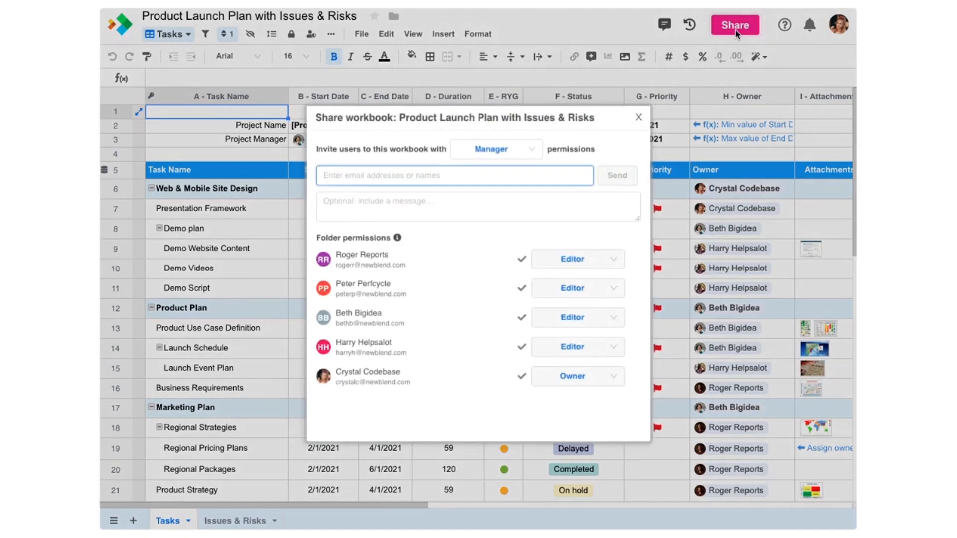
left_click(537, 150)
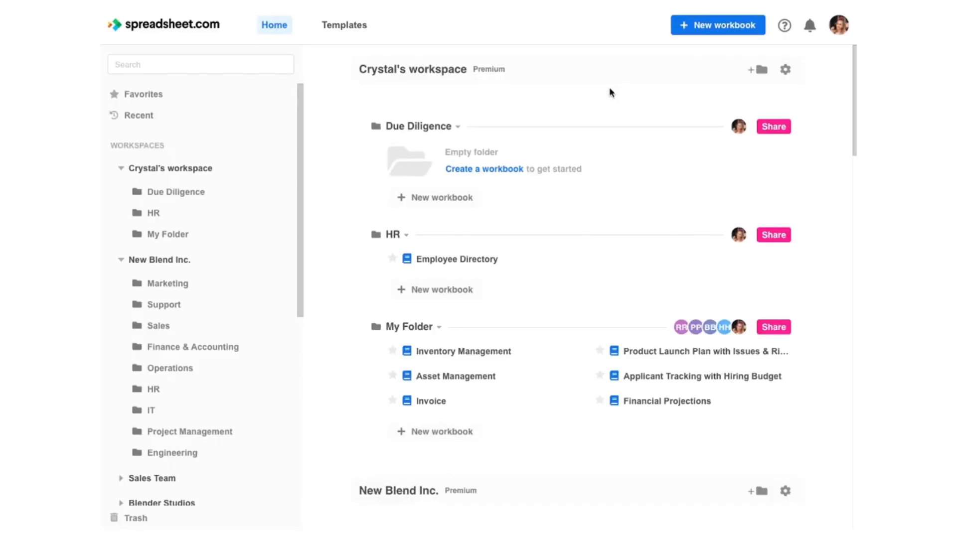
Step: Import Due Diligence Checklist.xlsx from Excel as a new workbook in the Due Diligence folder
left_click(444, 198)
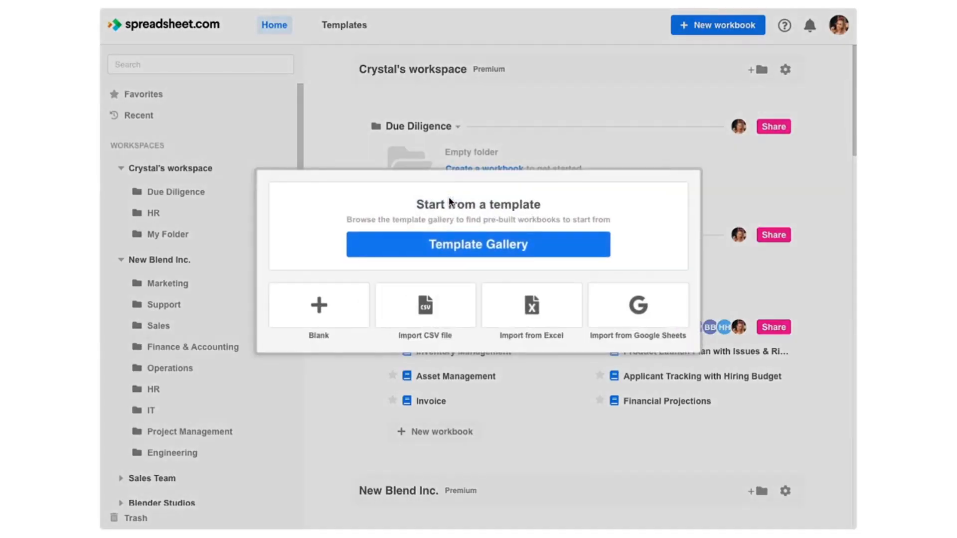
left_click(524, 300)
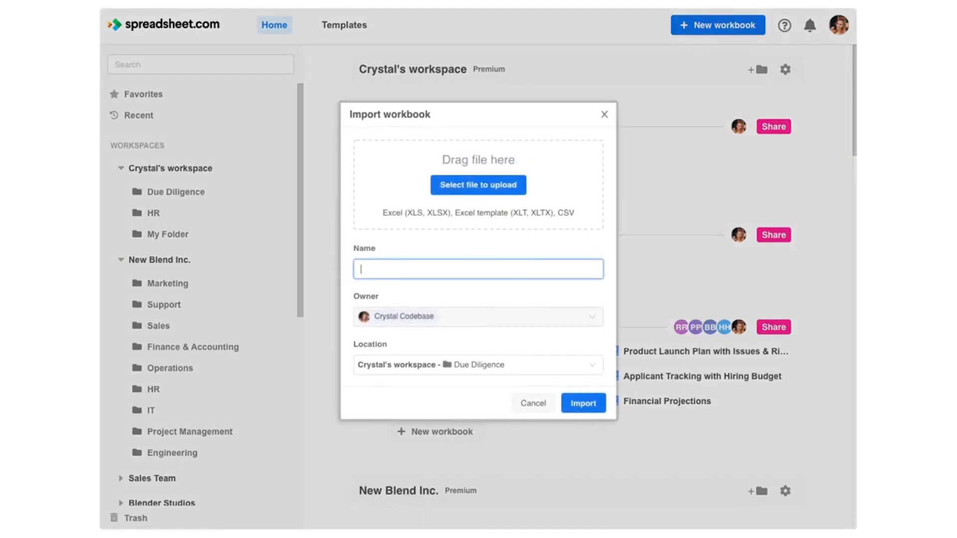
left_click_drag(103, 112, 464, 180)
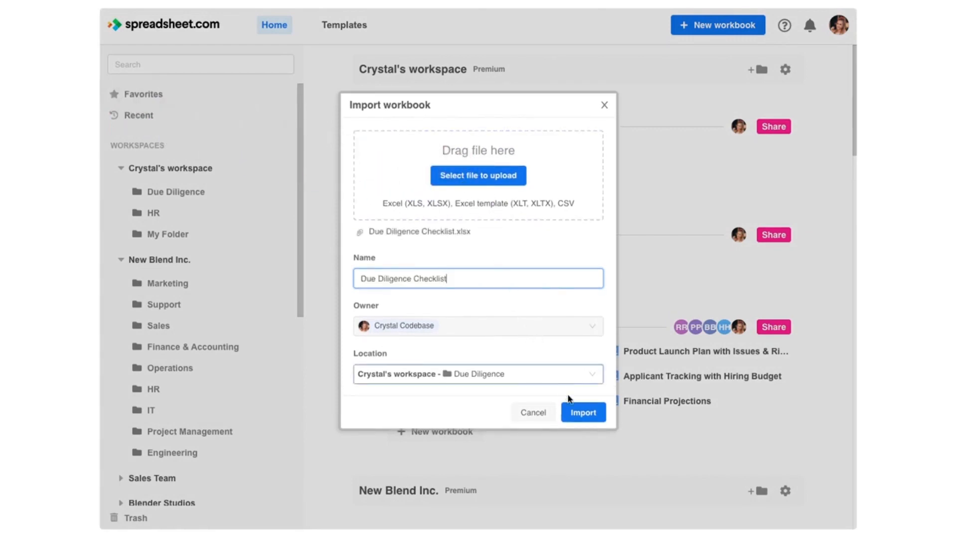
left_click(584, 412)
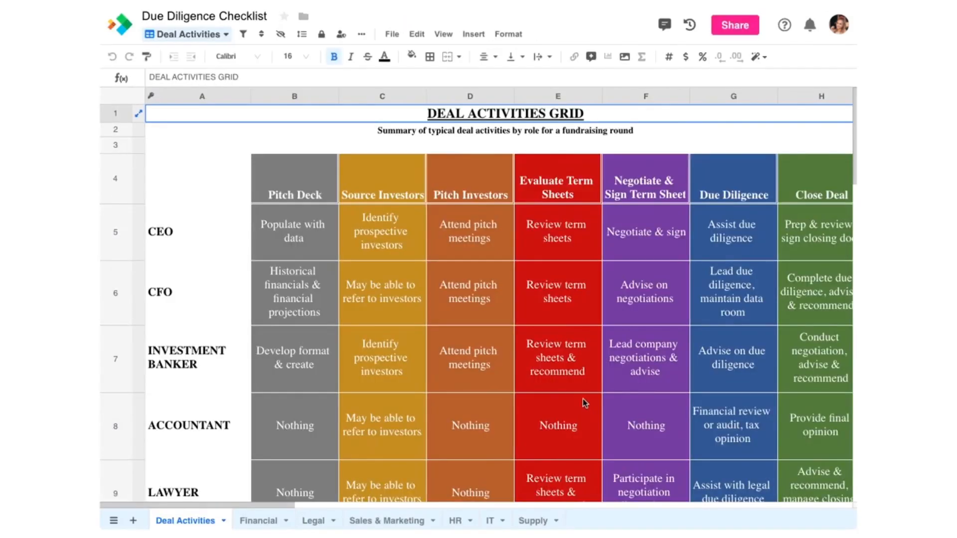
Step: Apply the Arial font to every cell on the Financial sheet
left_click(273, 520)
left_click(136, 95)
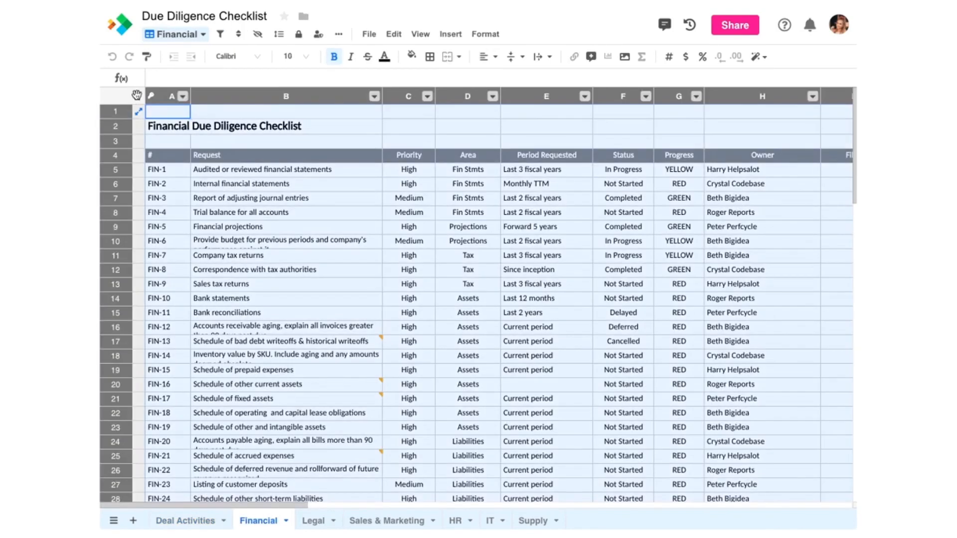
left_click(234, 57)
left_click(230, 76)
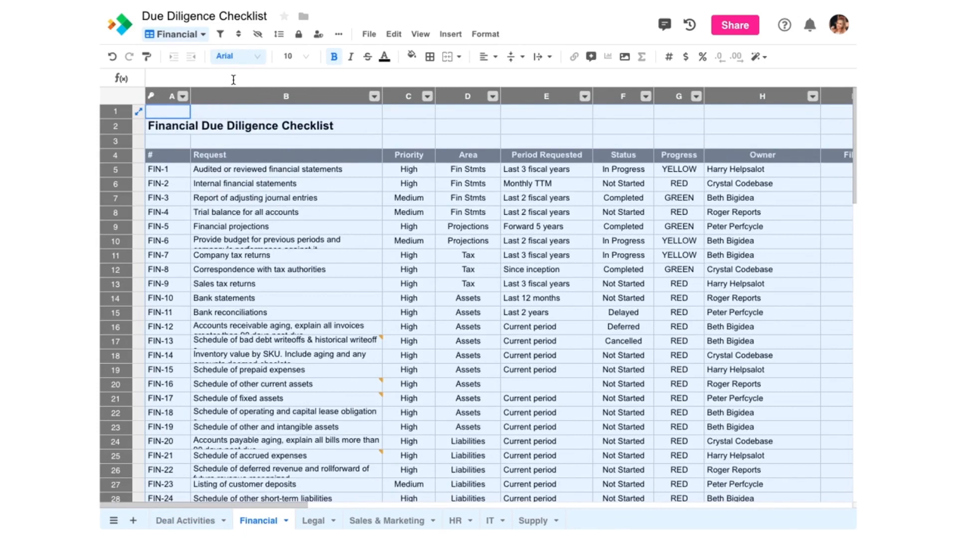
Step: Make row 4 the Financial sheet's table header
right_click(125, 156)
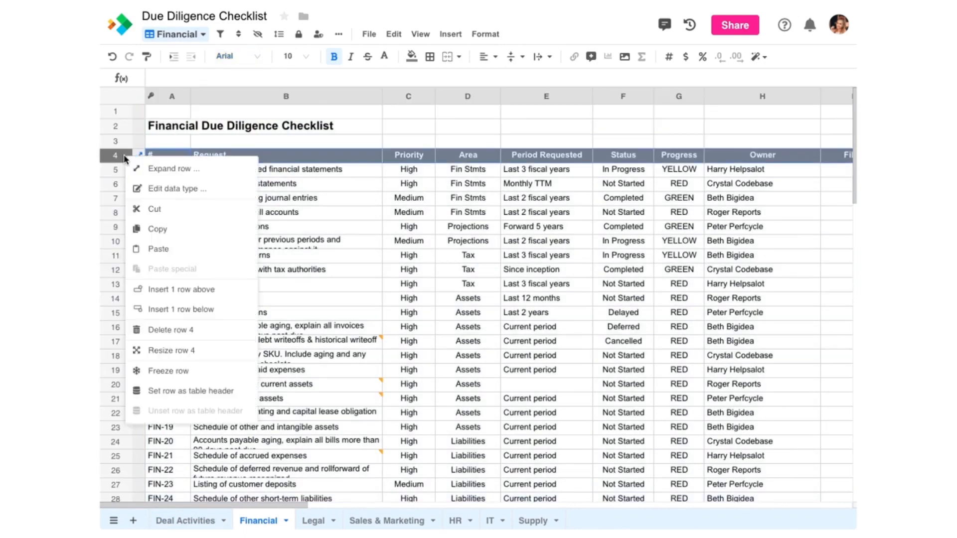
left_click(163, 392)
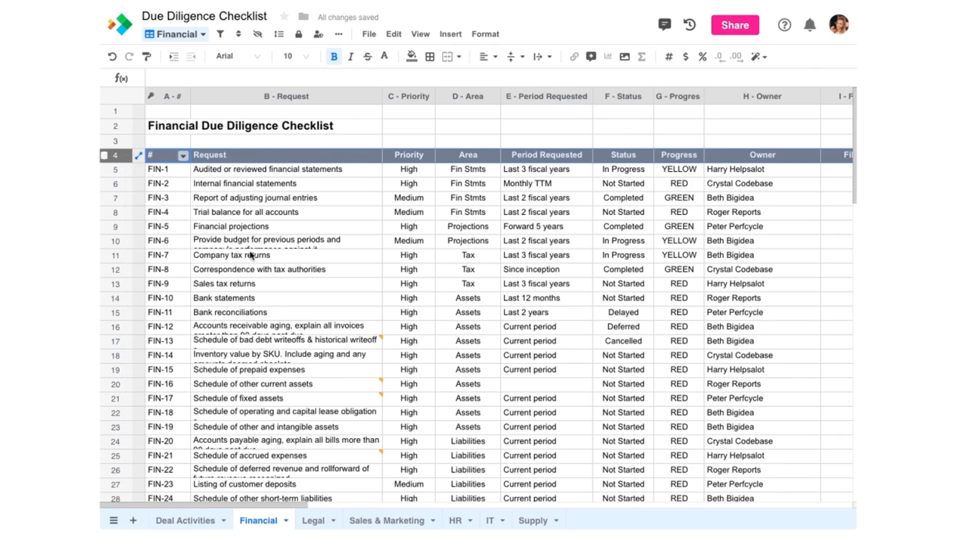
right_click(295, 99)
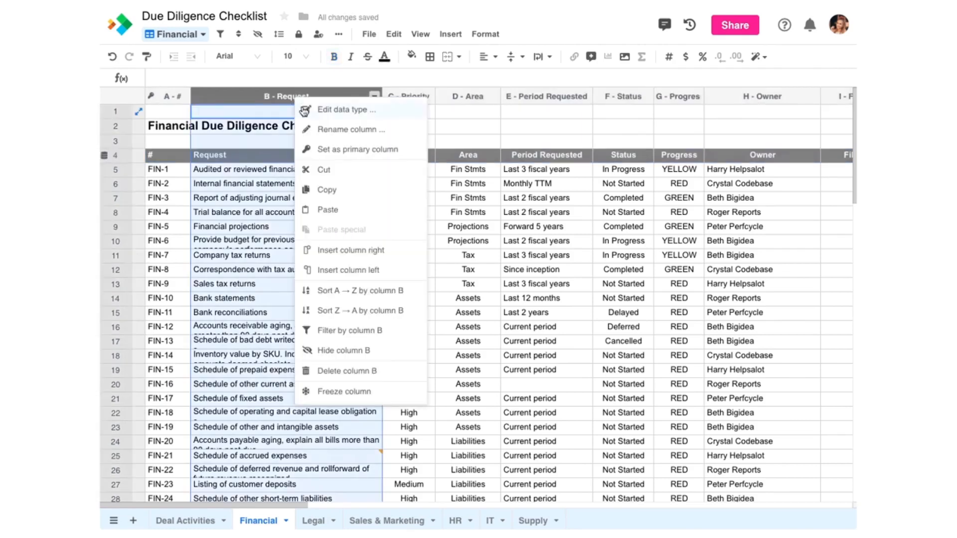
Step: Make Request the primary column and change Priority to a select column
left_click(327, 149)
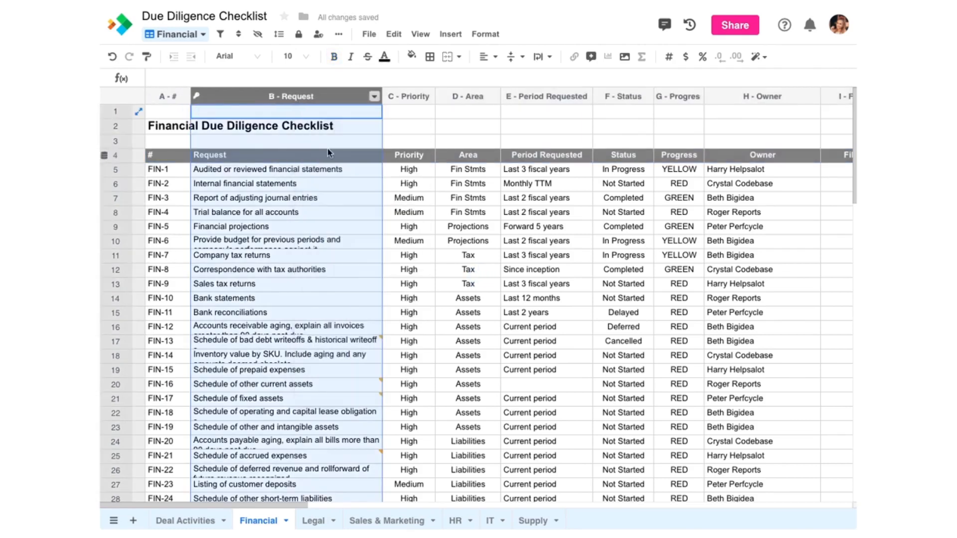
right_click(397, 100)
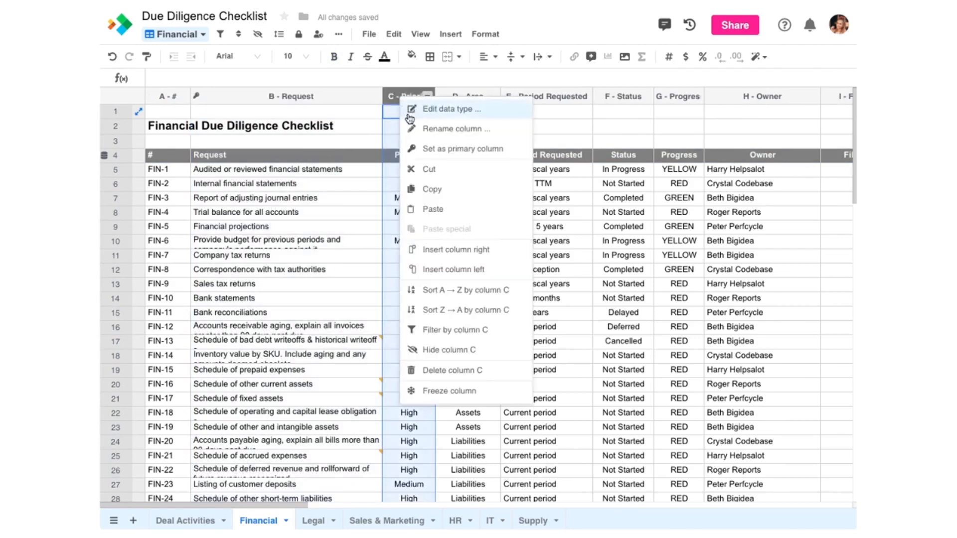
left_click(407, 111)
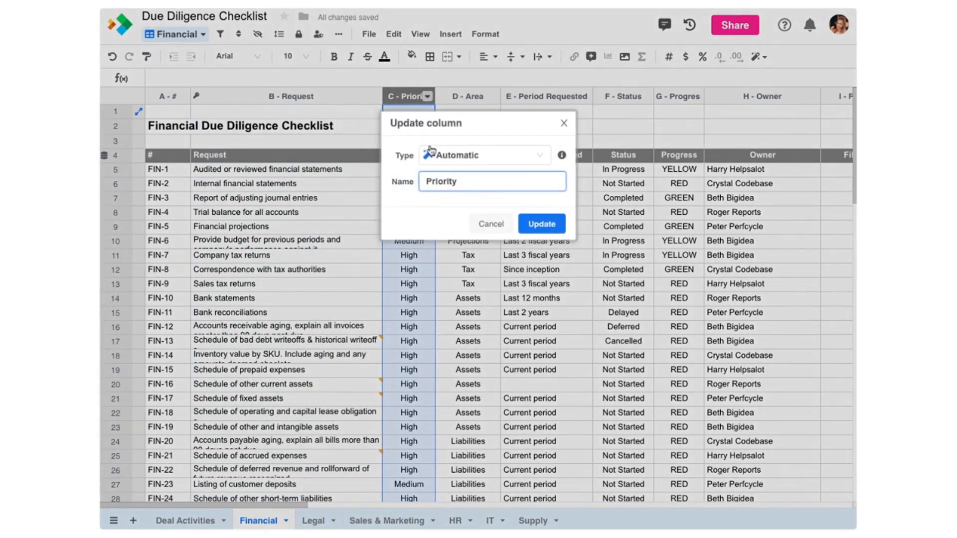
left_click(455, 156)
left_click(454, 241)
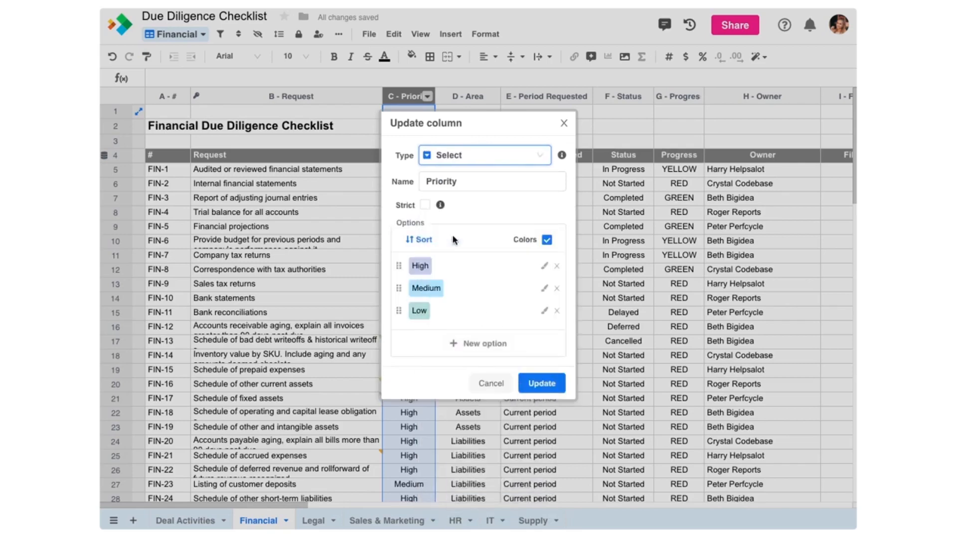
left_click(531, 383)
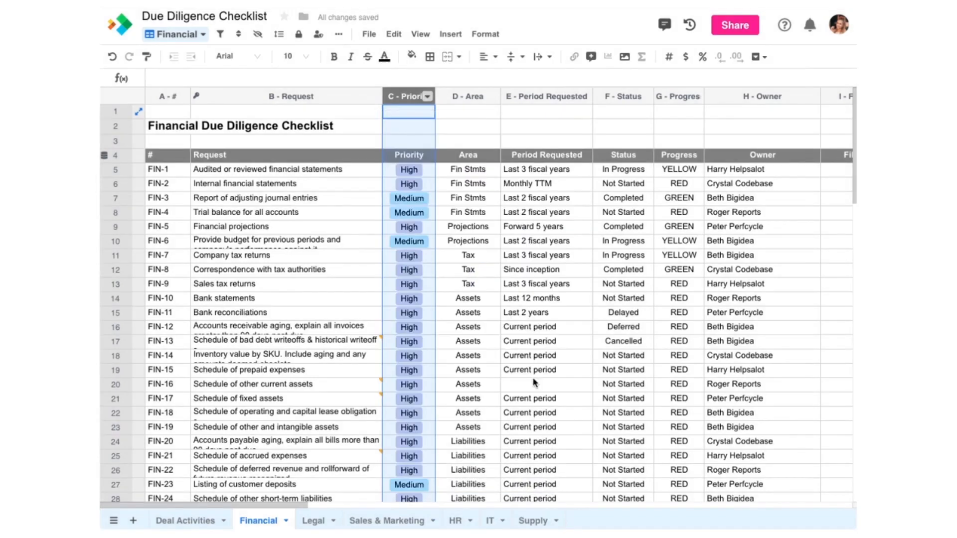
Step: Change the Area and Status columns to the select type
double_click(467, 96)
left_click(460, 155)
left_click(454, 240)
left_click(539, 496)
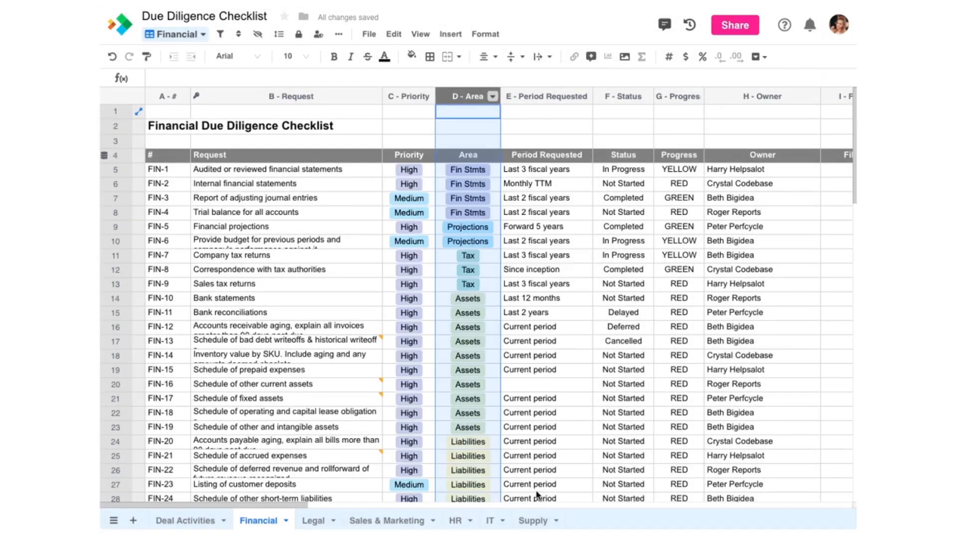
double_click(623, 97)
left_click(519, 155)
left_click(454, 240)
left_click(541, 458)
Step: Convert the Progress column to an icon set, confirming the value conversion
double_click(677, 97)
left_click(509, 160)
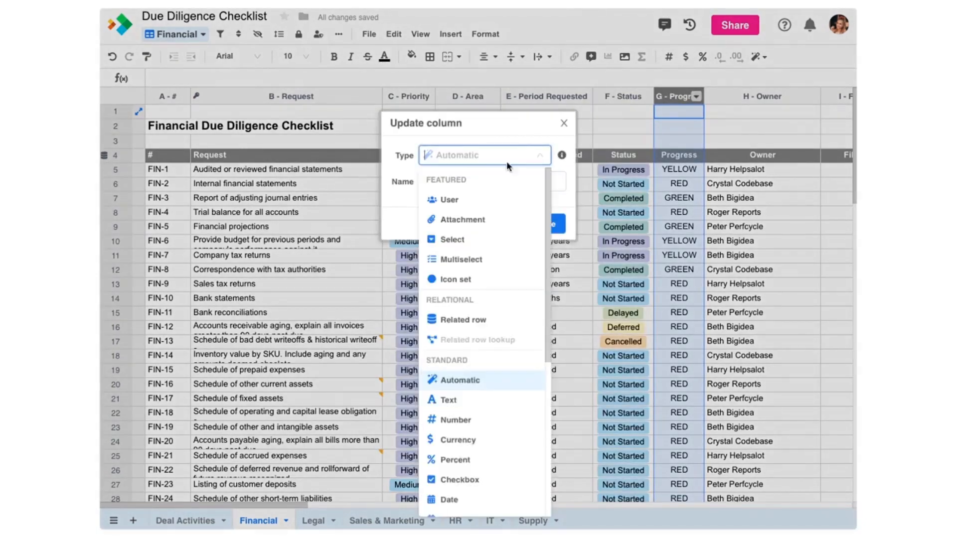
left_click(442, 282)
left_click(542, 498)
left_click(603, 156)
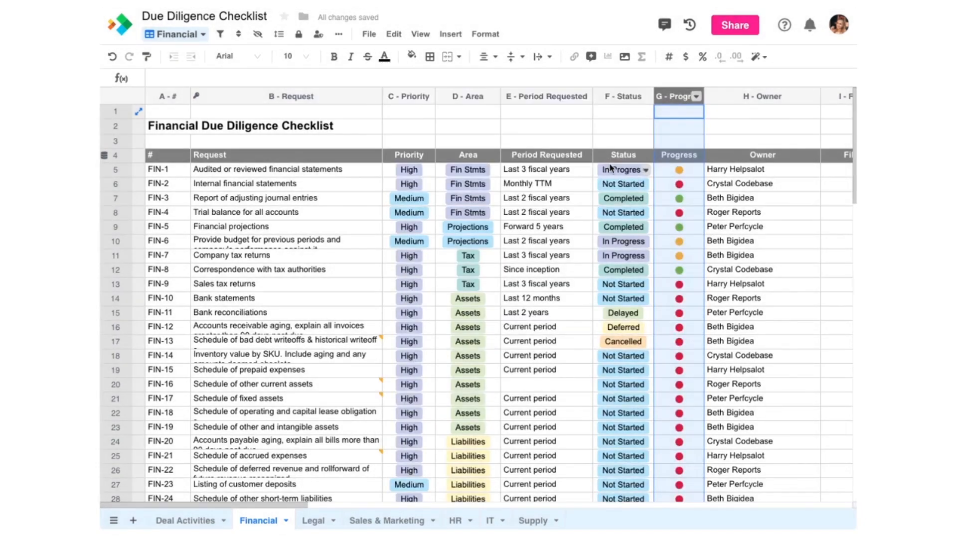
left_click(199, 36)
left_click(185, 119)
Step: Create a Kanban view named 'Tasks by Status' stacked by Status
left_click(279, 145)
left_click_drag(298, 58, 238, 58)
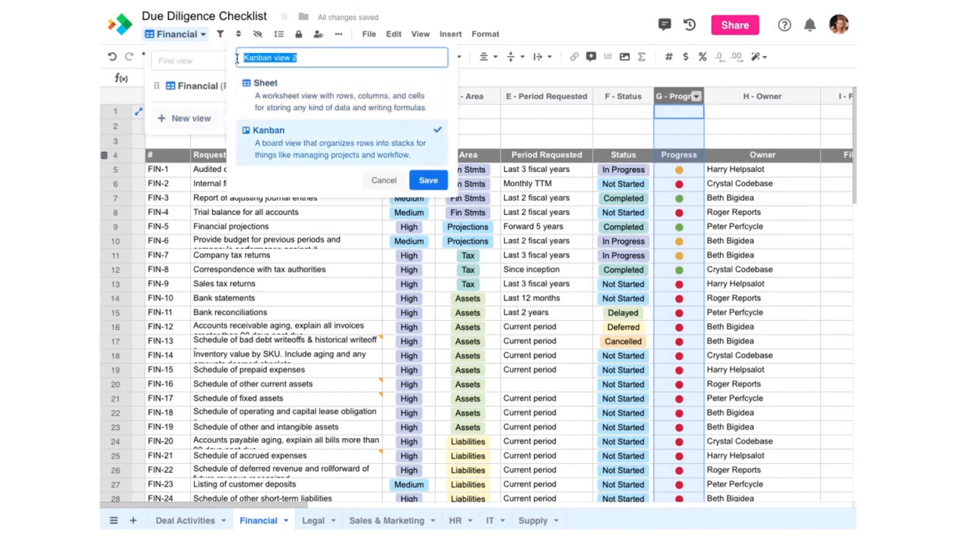
type("Tasks by Status")
left_click(429, 181)
left_click(284, 160)
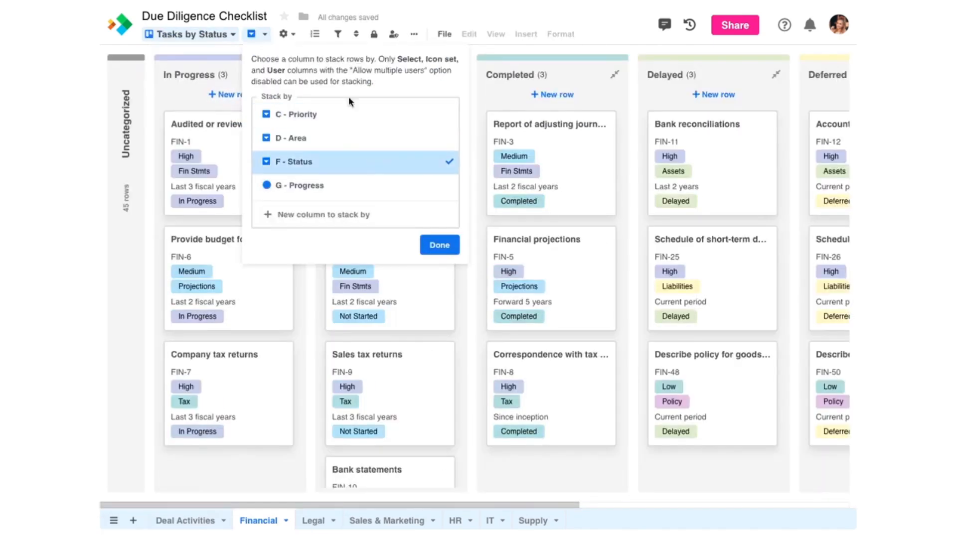
Step: Show Progress and Owner instead of Status on cards, and move FIN-1 to Not Started
left_click(439, 244)
left_click(298, 281)
left_click(299, 300)
left_click(298, 319)
left_click_drag(258, 122, 557, 171)
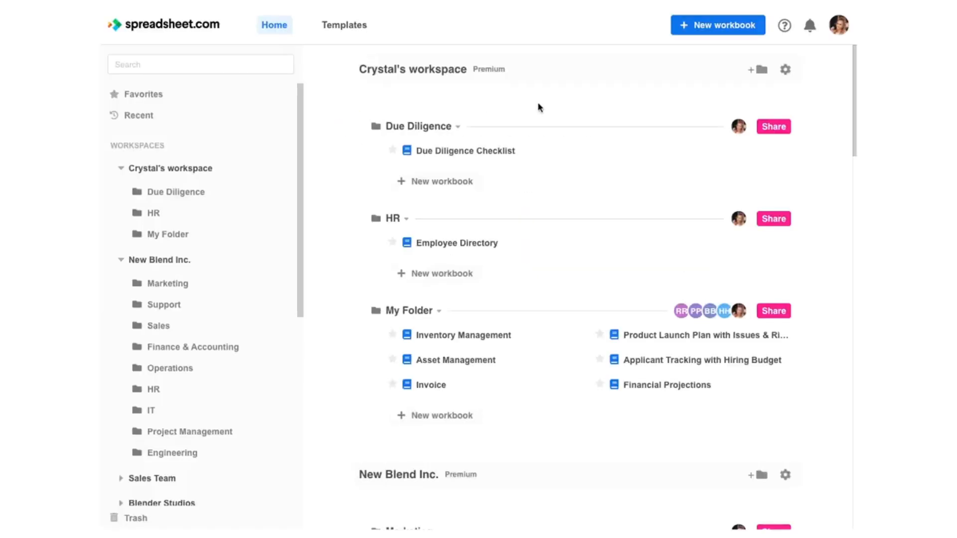
Step: Browse the Help Center and the community question forum from the help menu
left_click(784, 26)
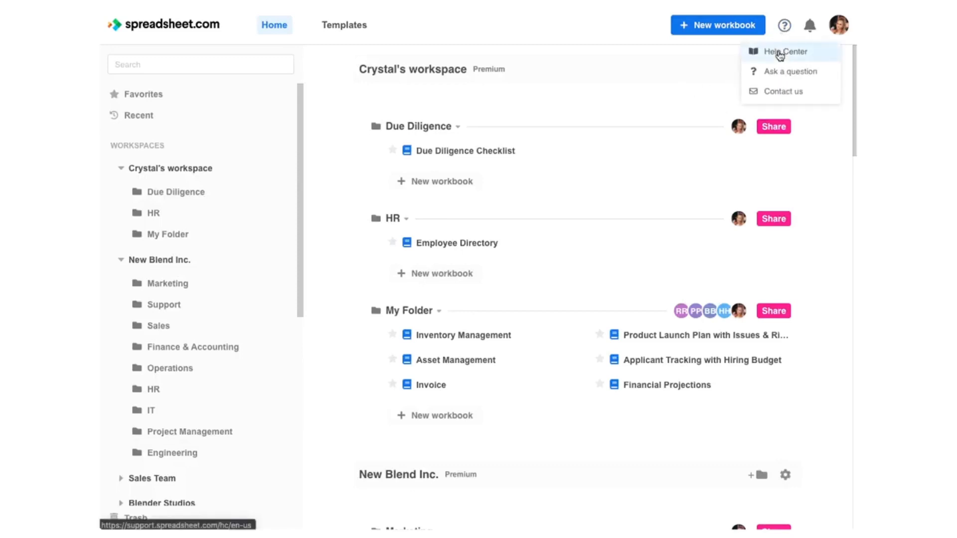
left_click(781, 50)
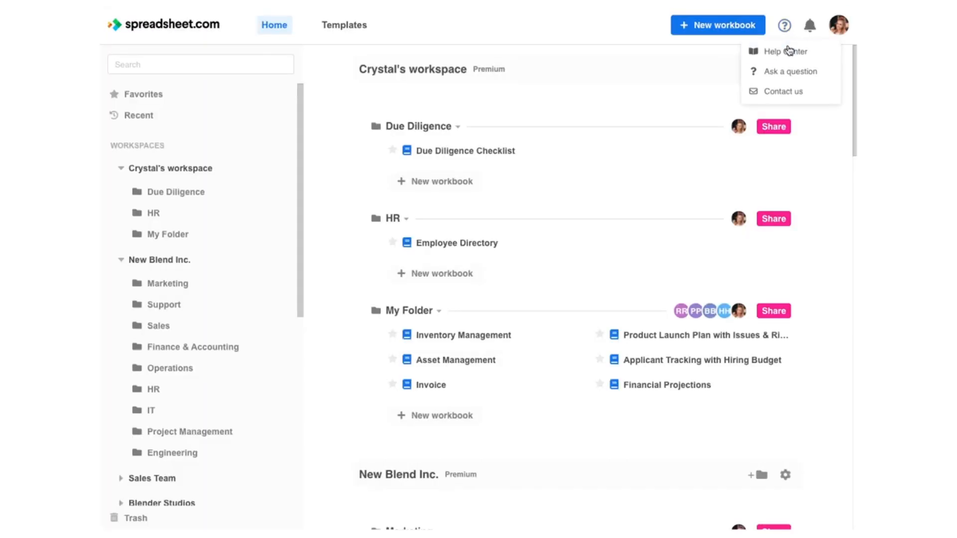
left_click(786, 76)
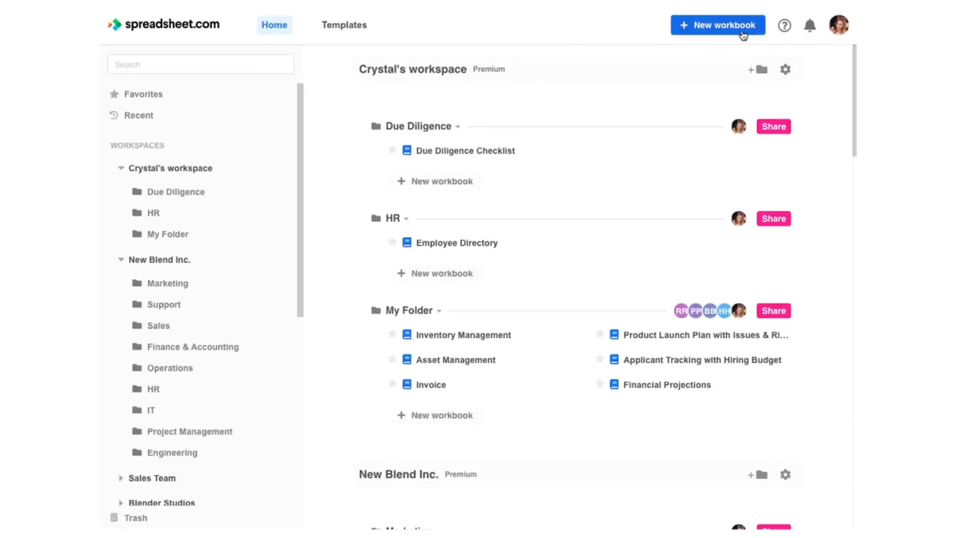
Step: Open the Contact us form and start writing the support message
left_click(789, 24)
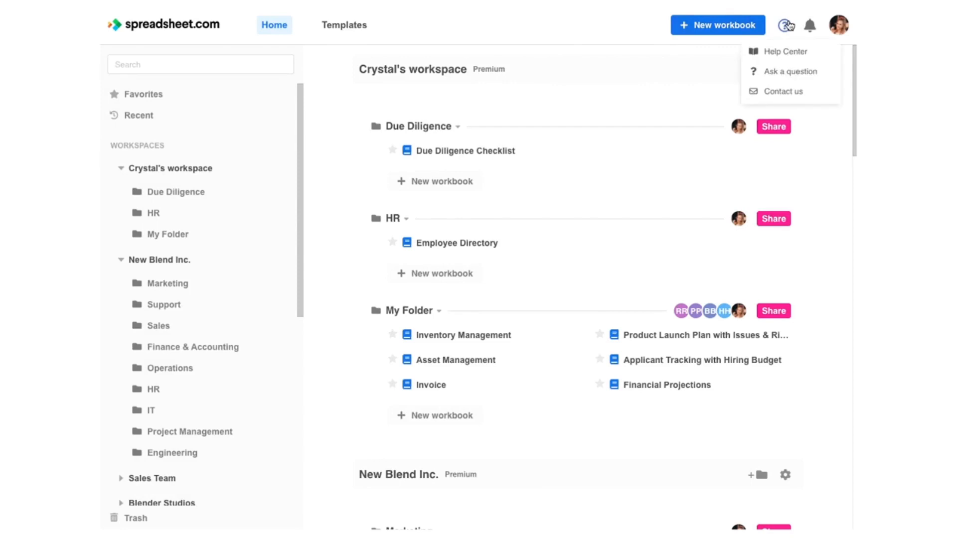
left_click(778, 90)
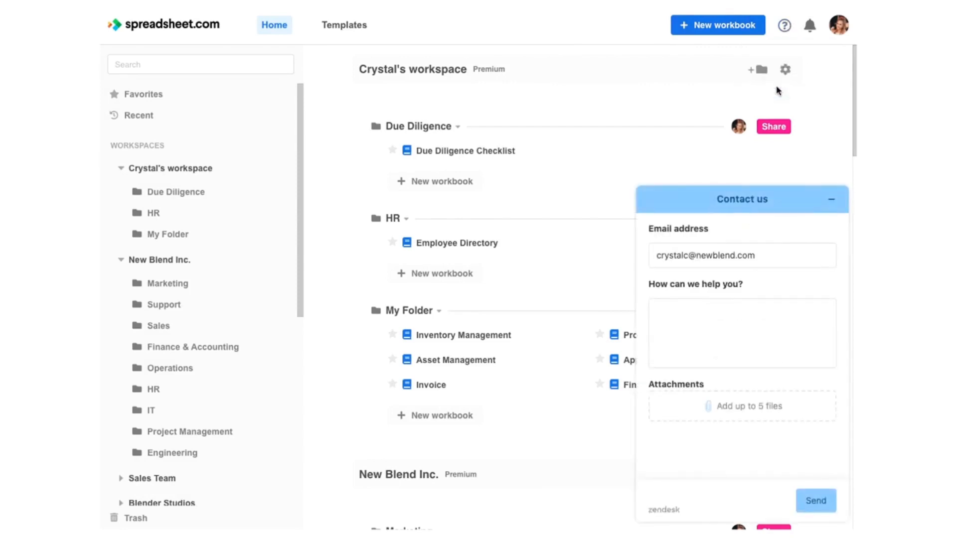
left_click(756, 325)
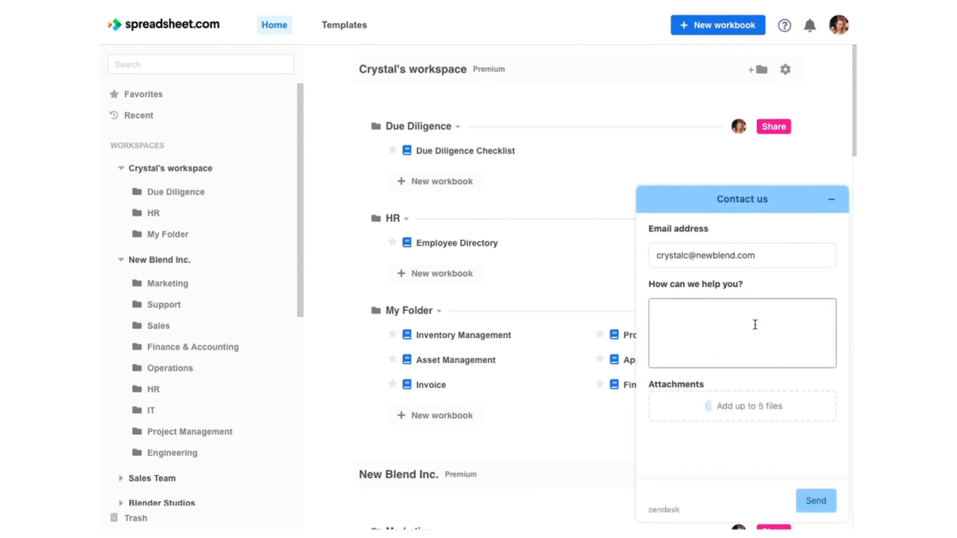